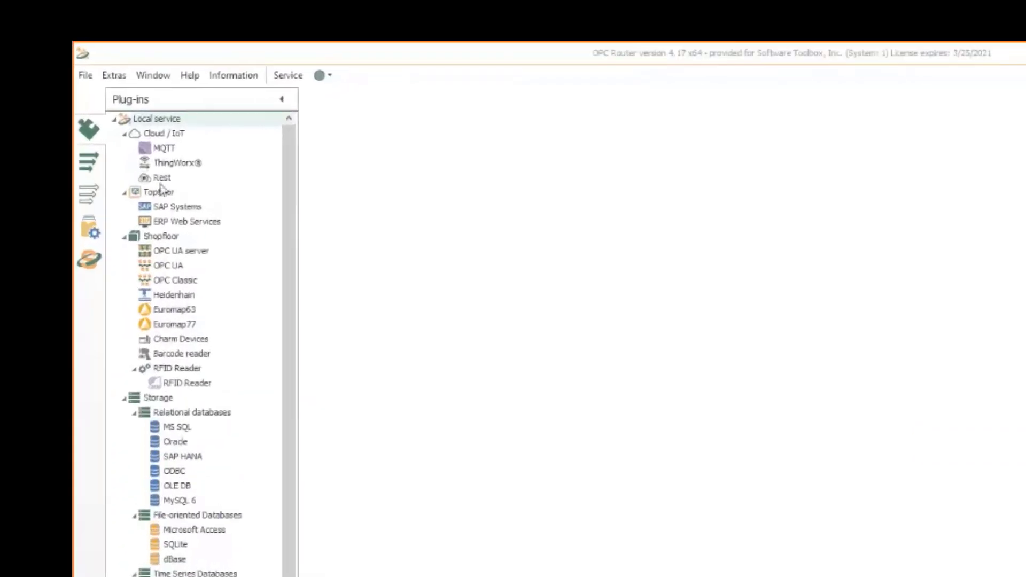
Open the Rest plug-in connections and start a new, empty Rest connection.
click(161, 181)
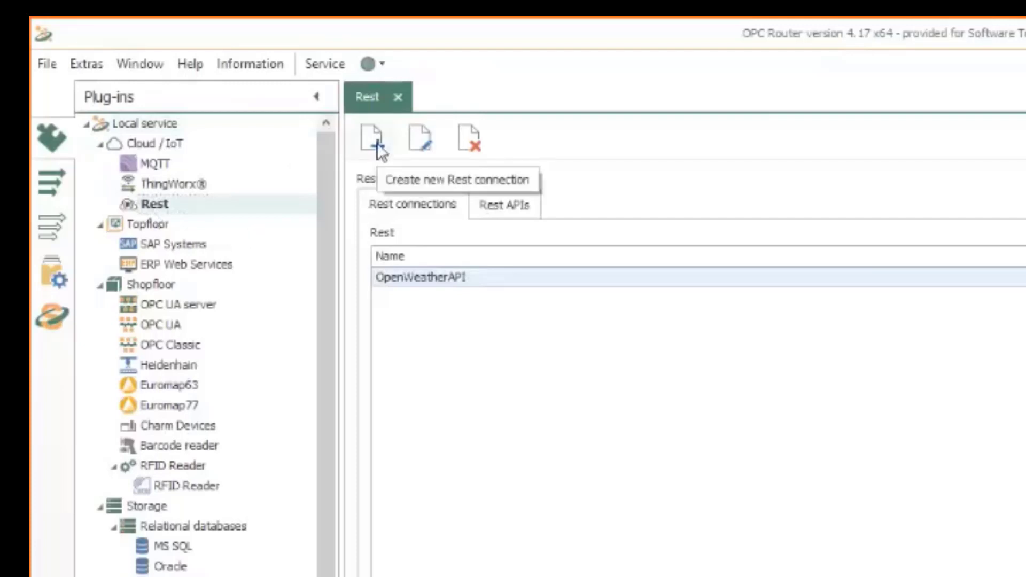
click(377, 140)
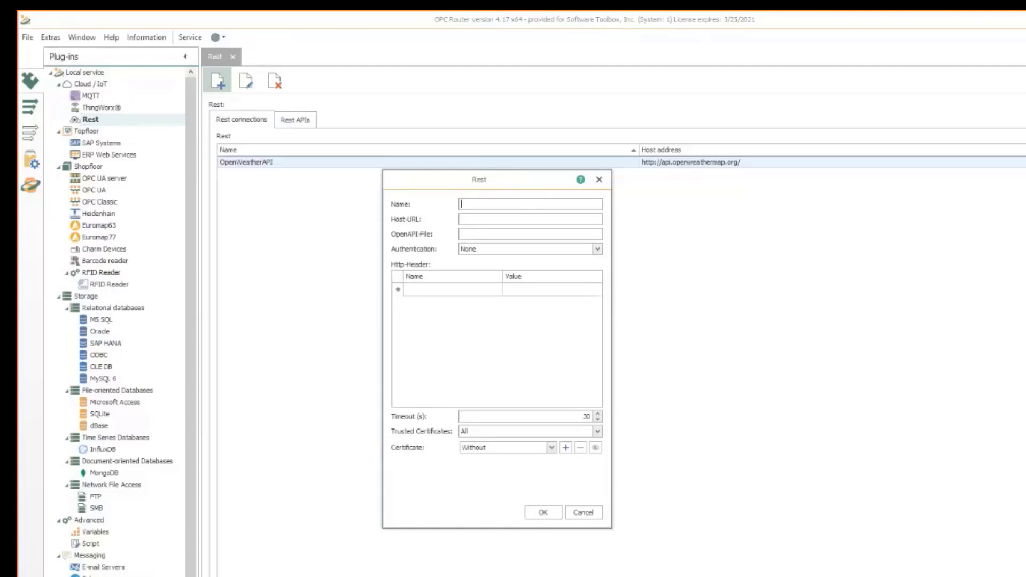
key(alt+Tab)
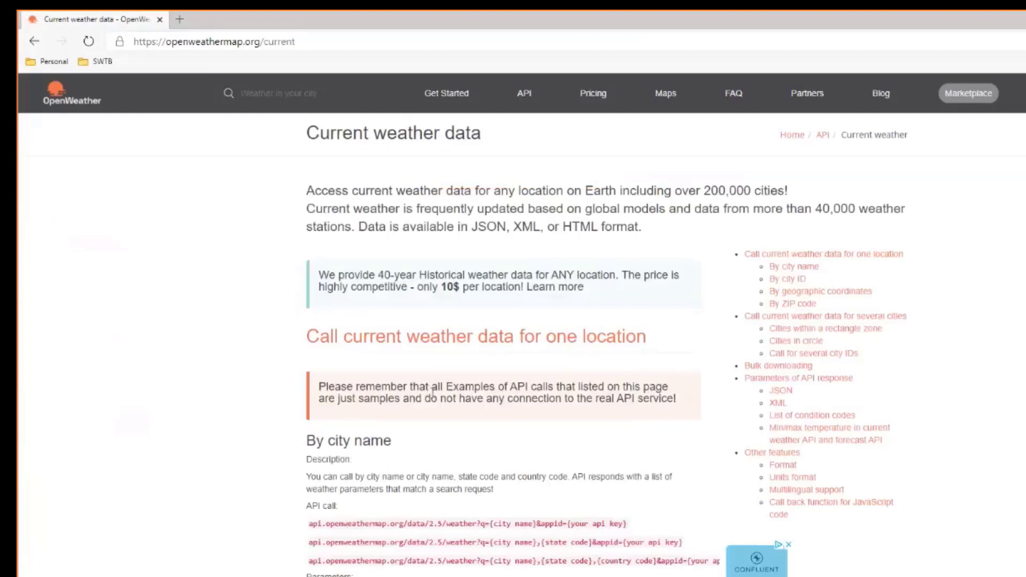
Study OpenWeather's 'By city ID' API call, picking out its host, query, city id and API key parts.
scroll(509, 328, down, 3)
scroll(509, 327, down, 15)
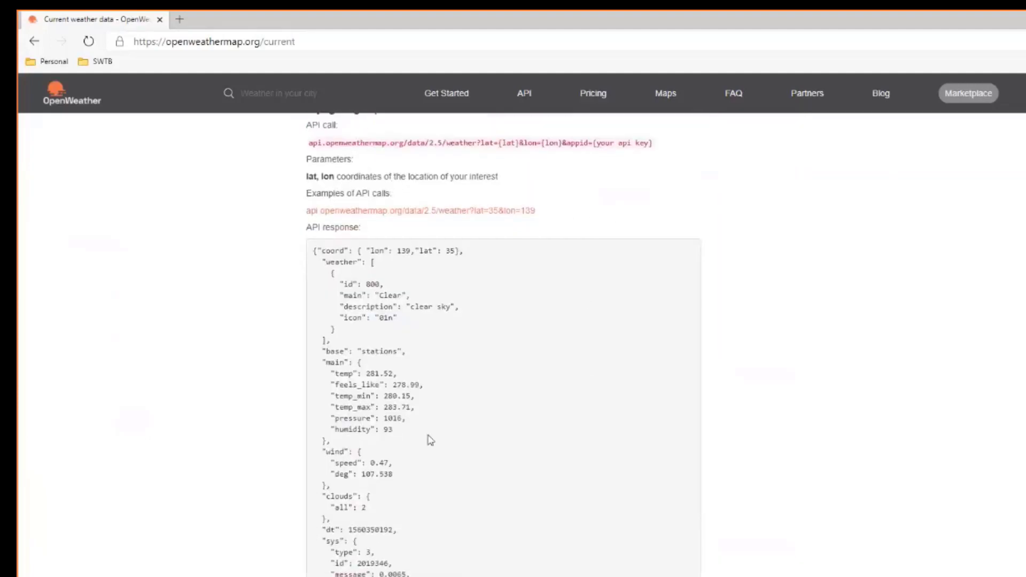
scroll(431, 439, up, 9)
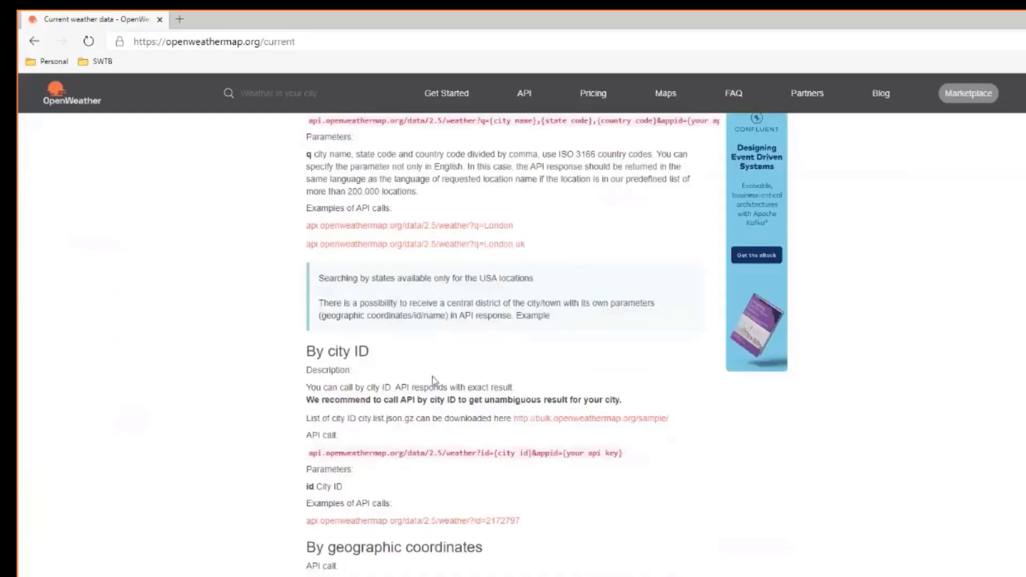
drag(310, 454, 635, 458)
drag(313, 453, 477, 453)
click(479, 453)
drag(563, 454, 635, 457)
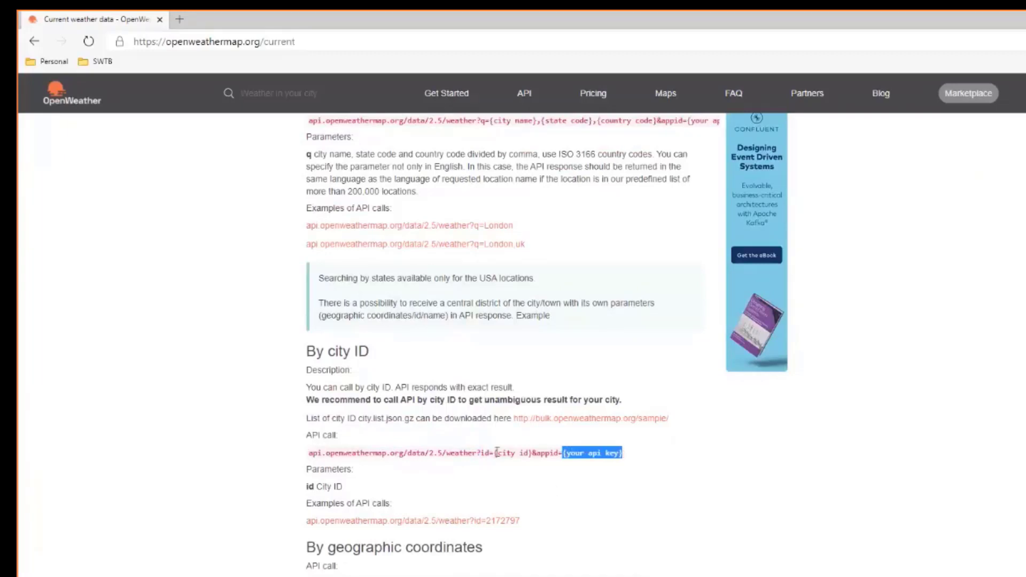
drag(480, 453, 632, 463)
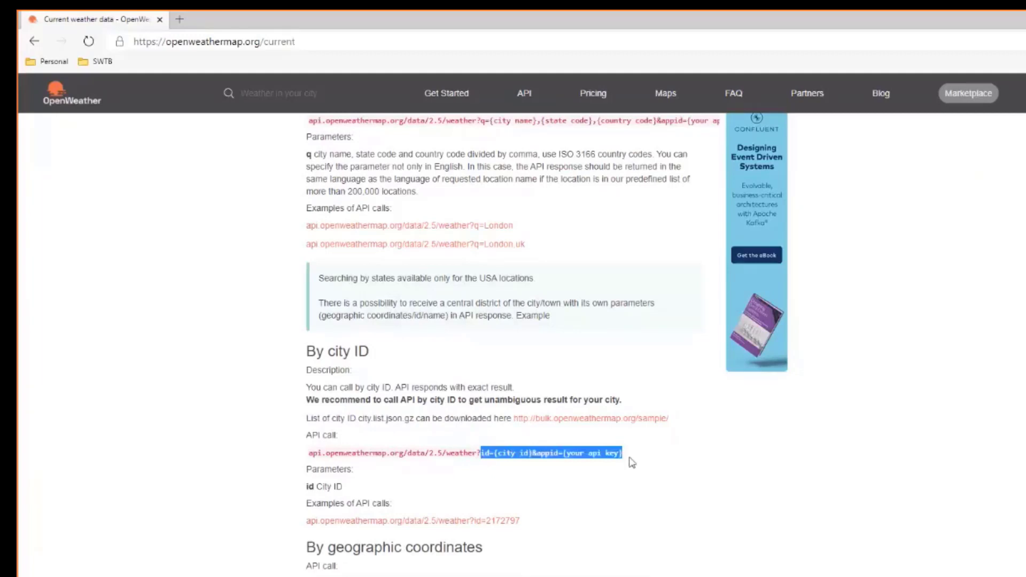
drag(492, 453, 639, 460)
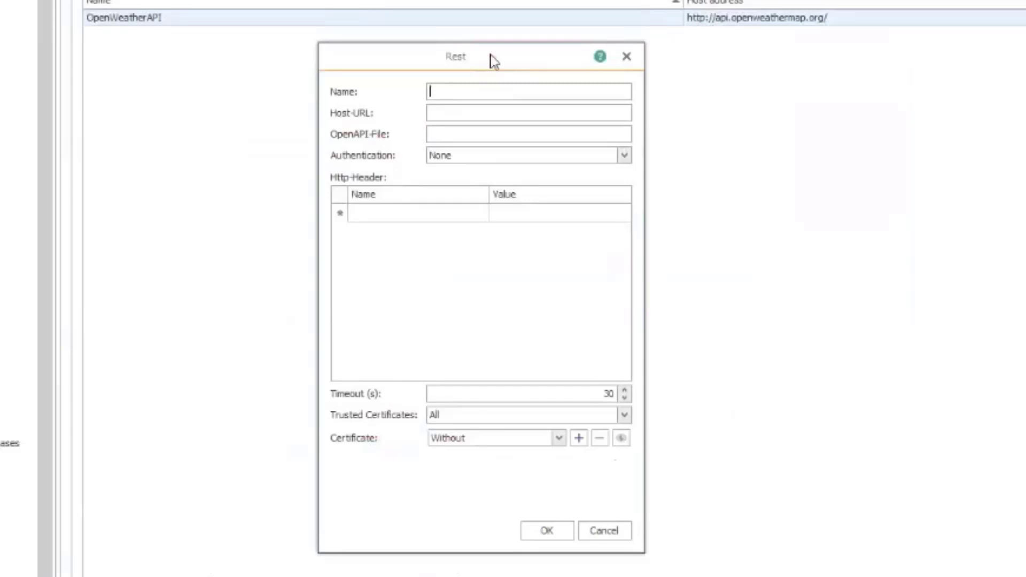
text(DemoRestClient)
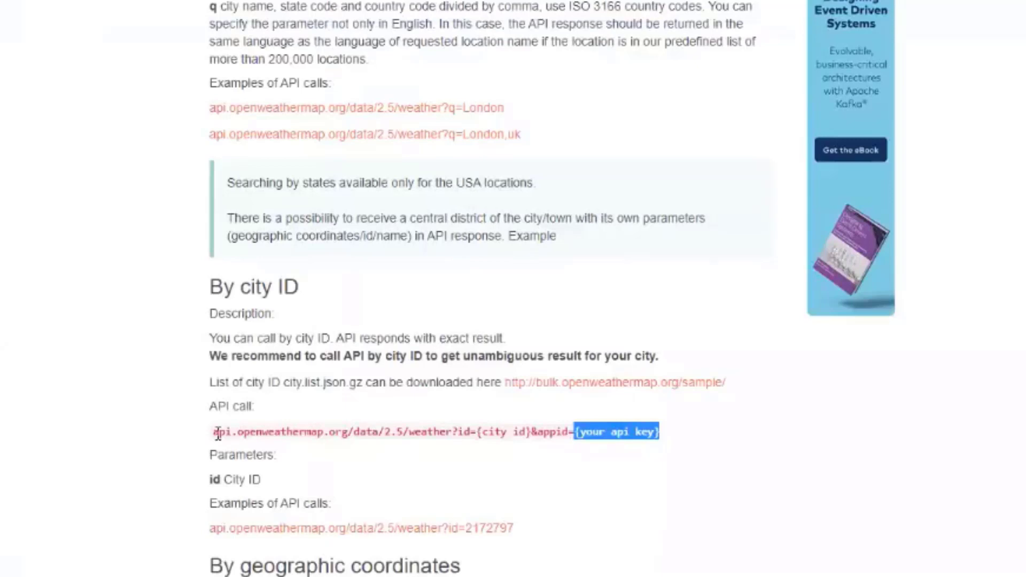
drag(218, 434, 356, 431)
key(ctrl+c)
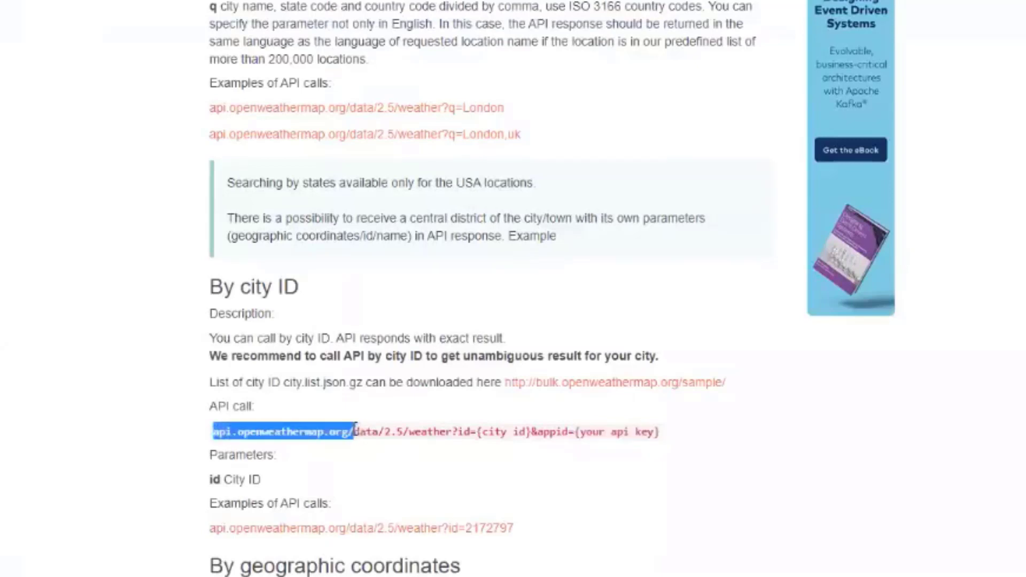
right_click(355, 432)
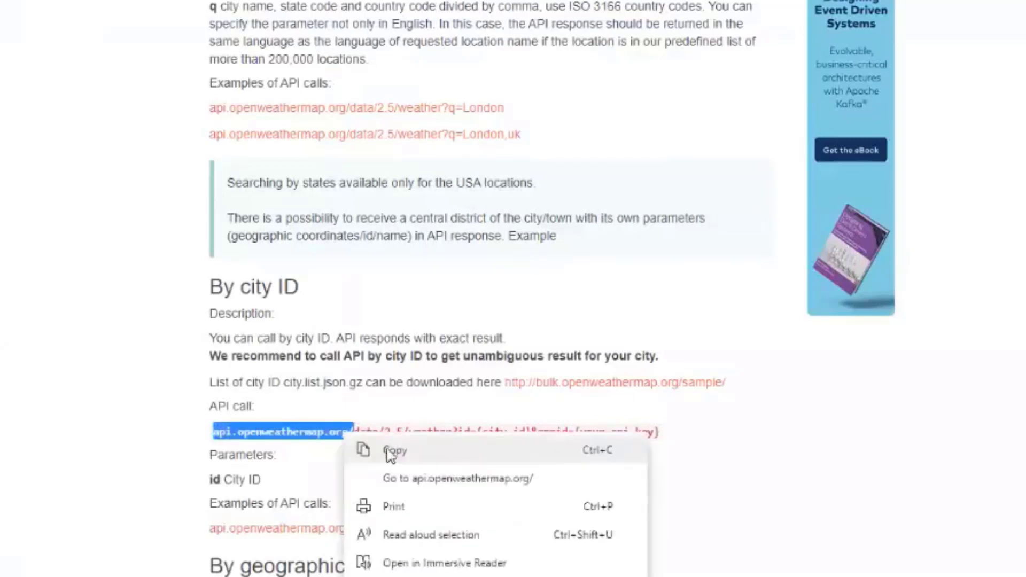
click(374, 452)
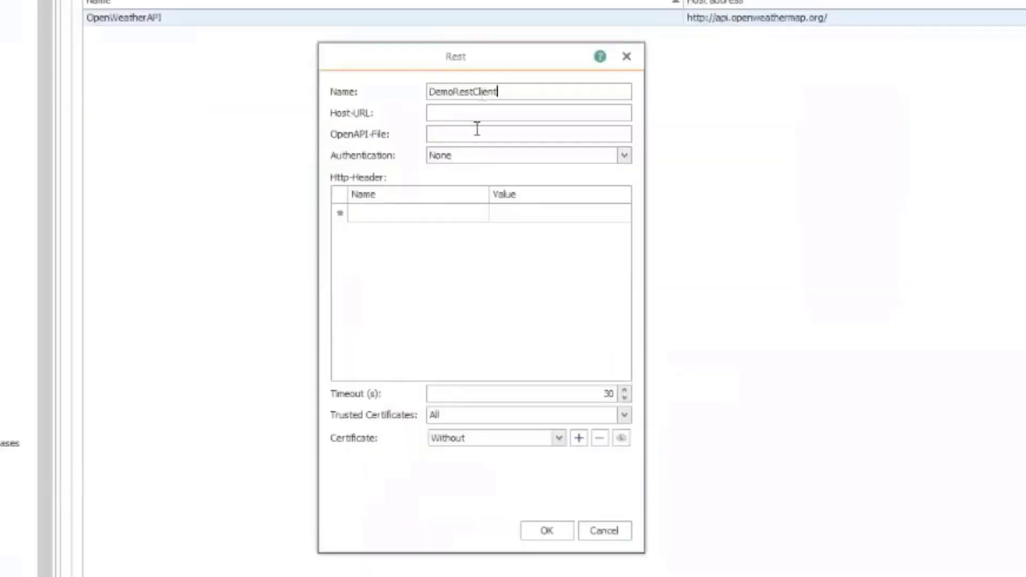
click(467, 113)
key(ctrl+v)
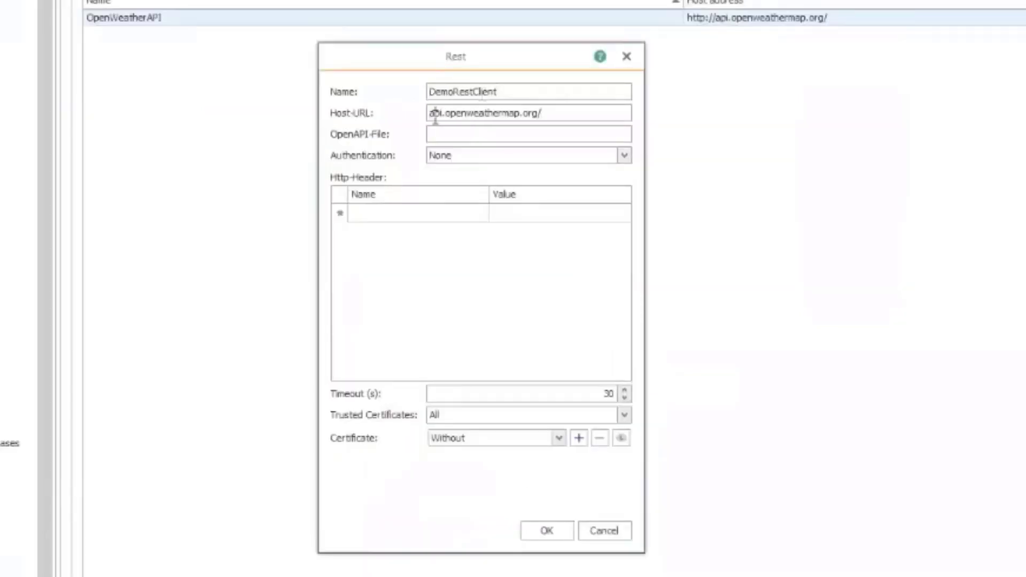
key(Home)
text(http://)
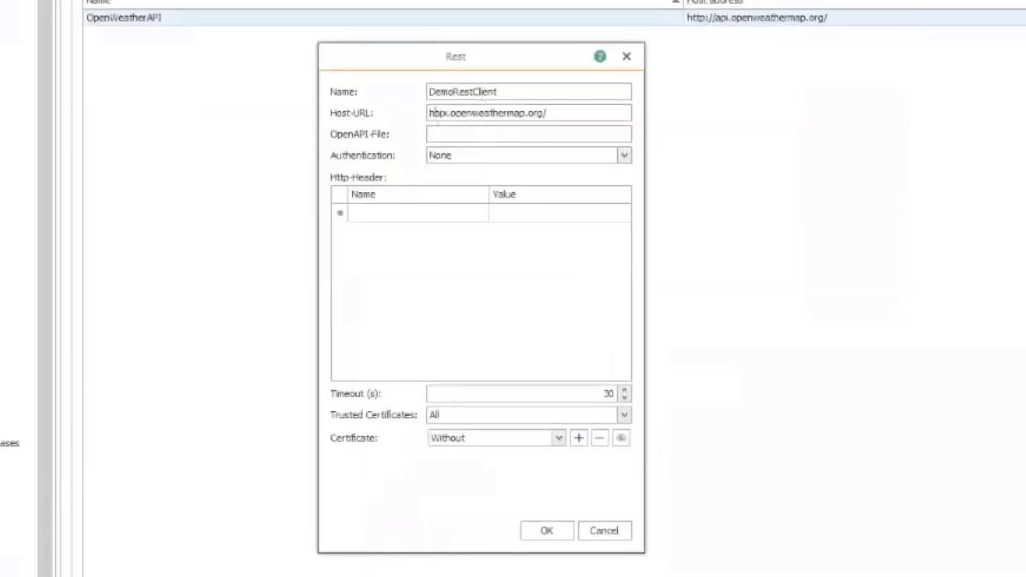
click(526, 137)
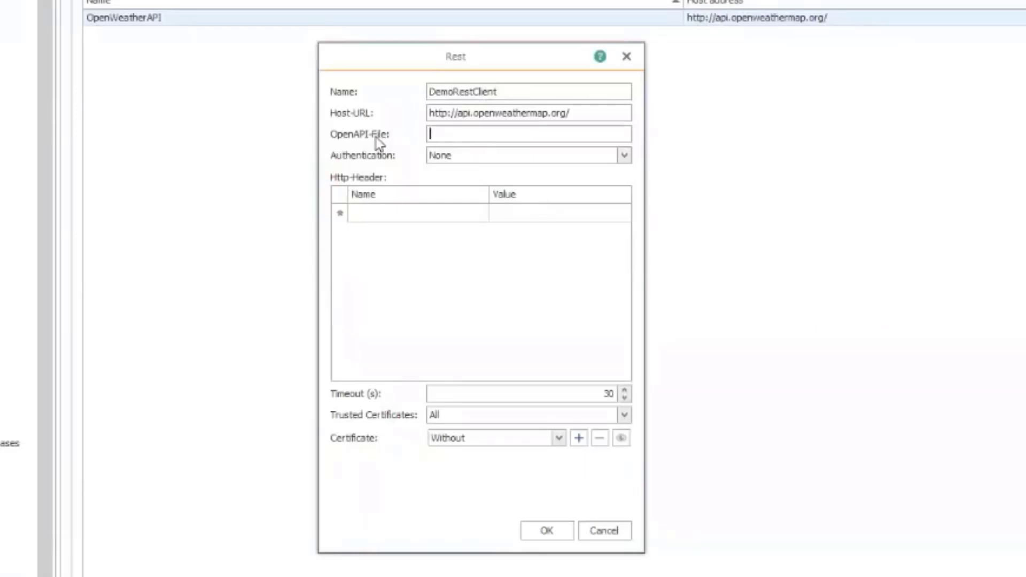
Keep authentication at None and save the DemoRestClient connection.
click(491, 161)
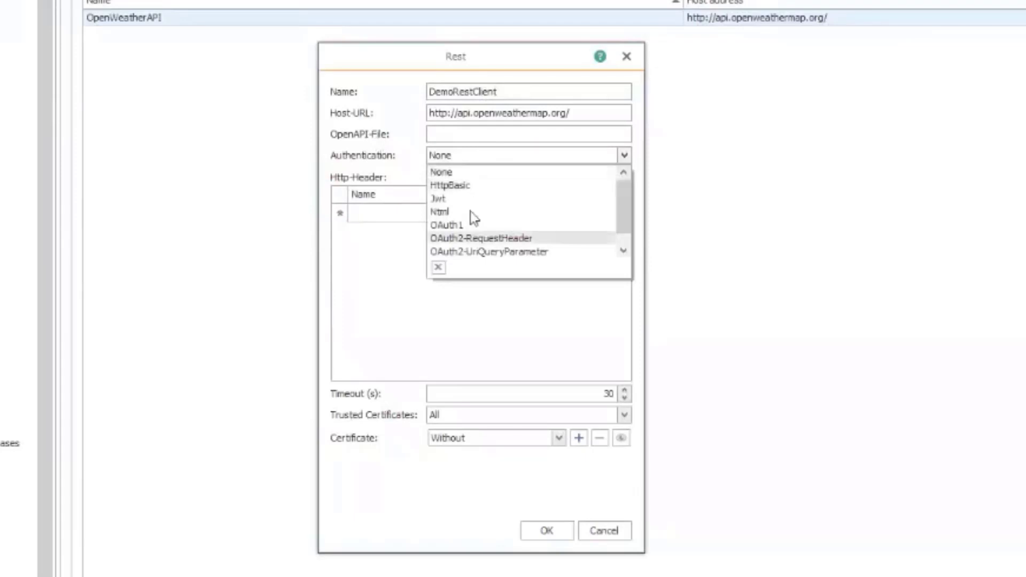
scroll(471, 251, down, 1)
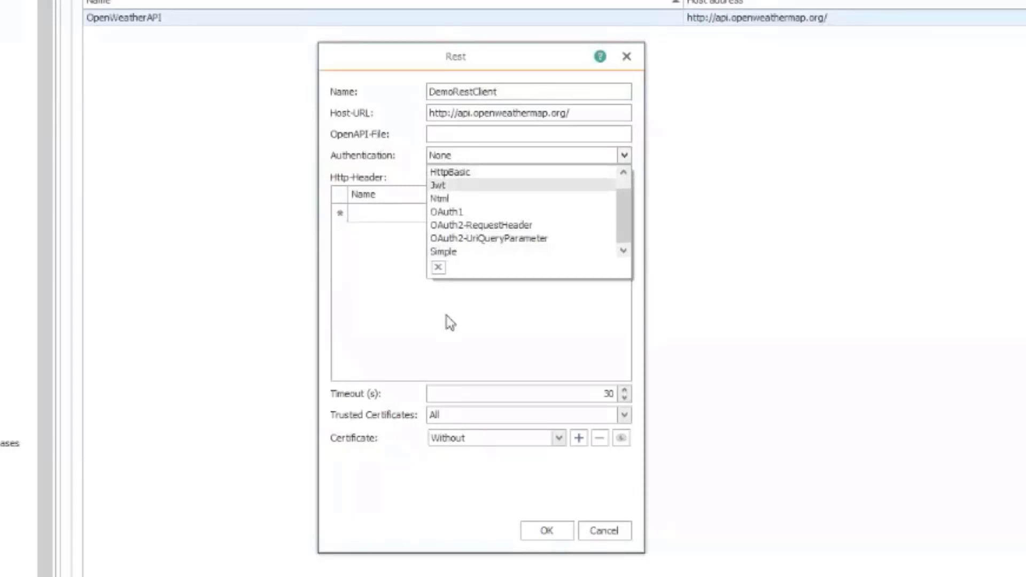
scroll(534, 179, up, 1)
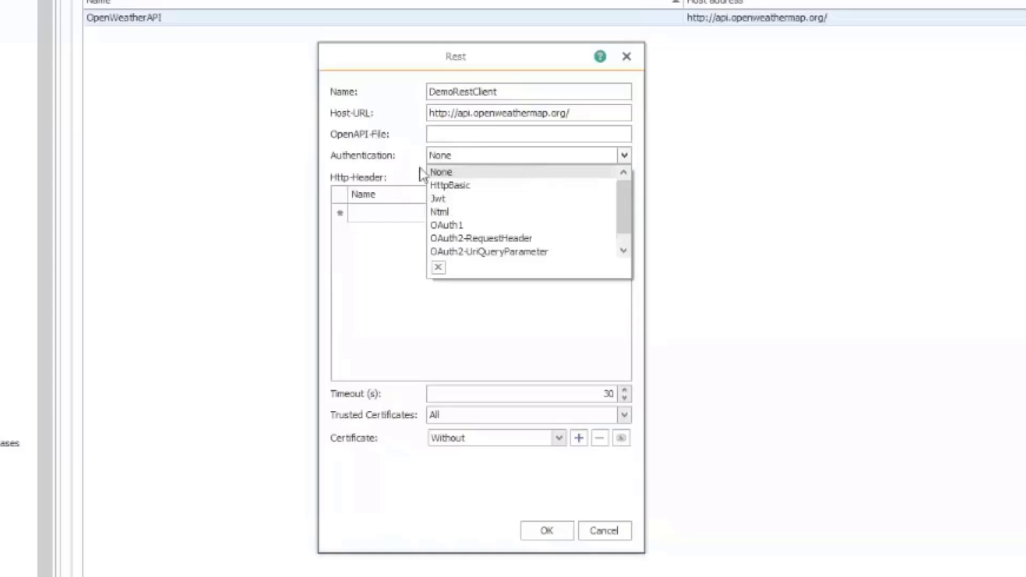
click(459, 173)
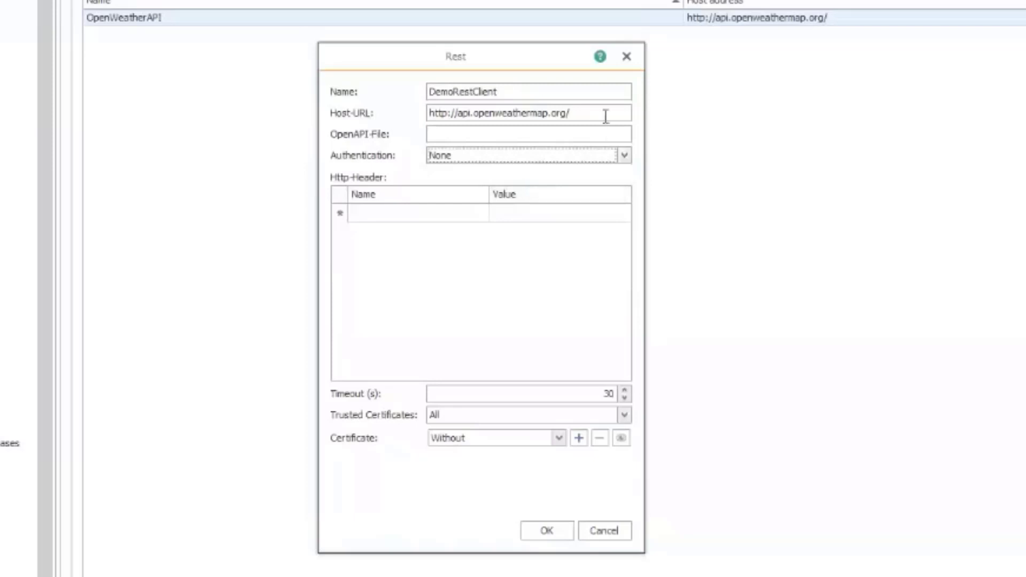
click(556, 532)
click(124, 21)
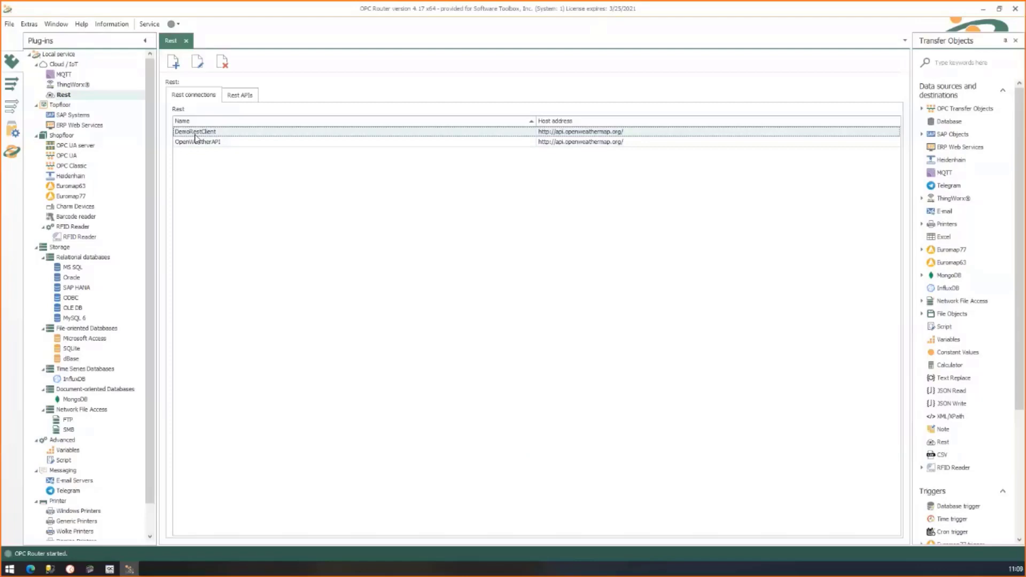
Start MS SQL connection DemoSQLServer on host 127.0.0.1 with the sa login and its password.
click(73, 269)
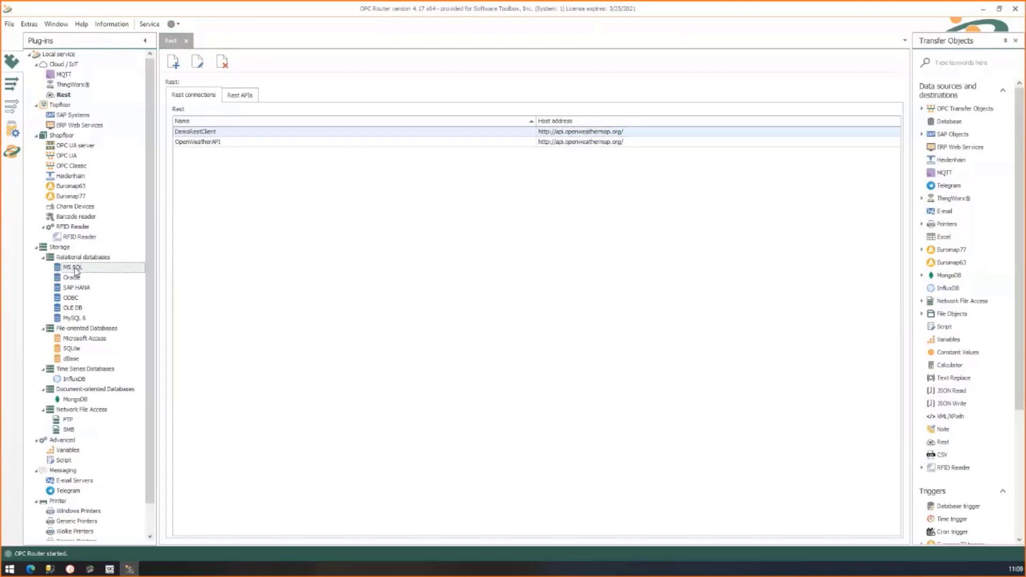
double_click(75, 270)
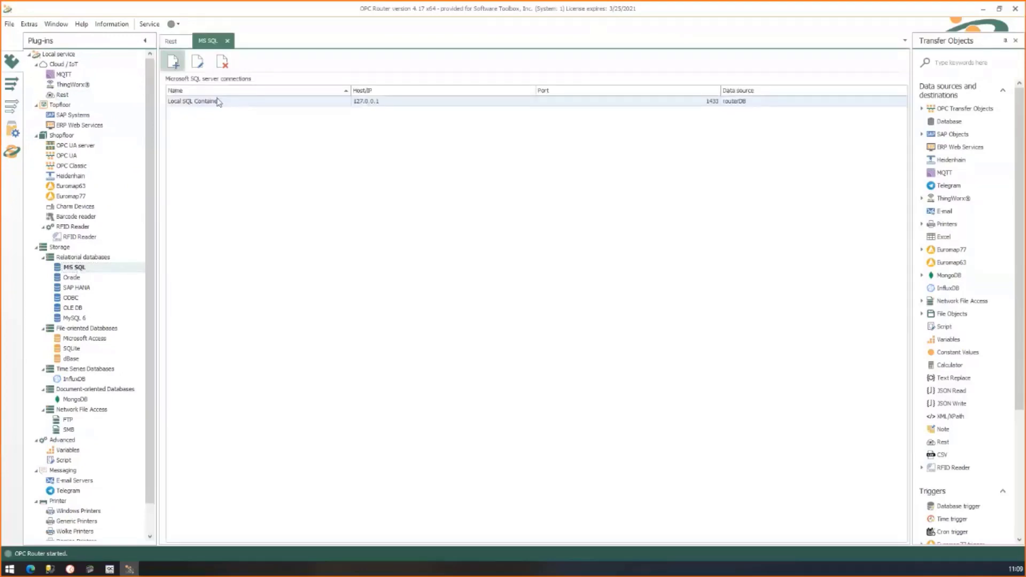
key(Insert)
text(De)
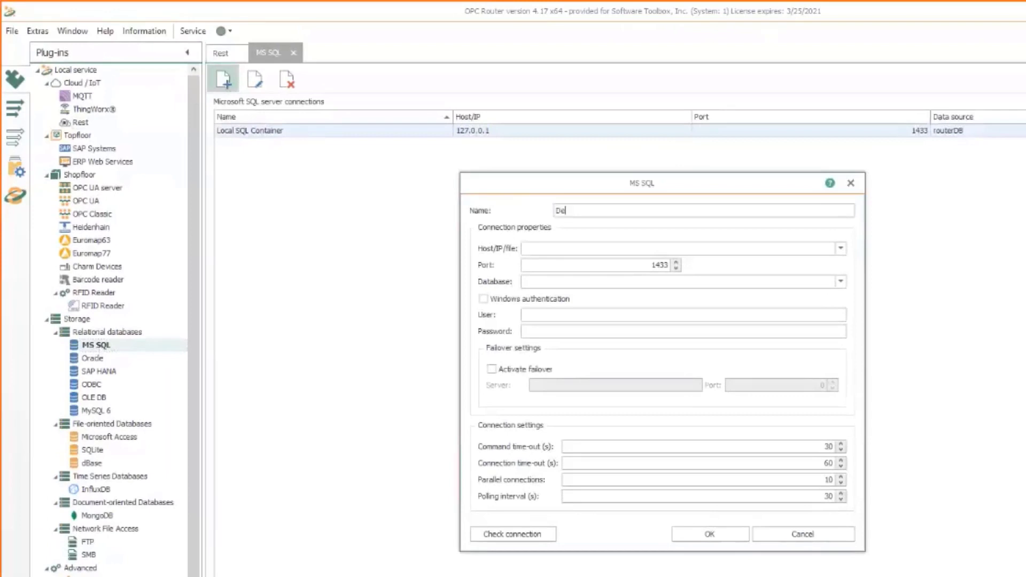
text(moSQLServer)
click(561, 252)
text(127.0.0.1)
click(546, 315)
text(sa)
click(548, 328)
text(sa********)
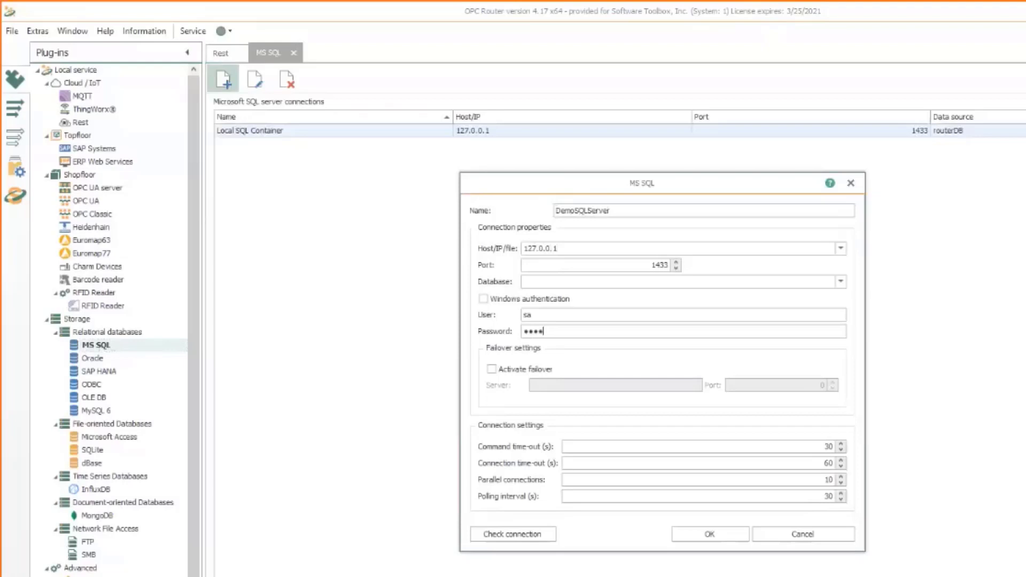
text(*)
Select the routerDB database, verify the connection succeeds, and save DemoSQLServer.
click(841, 285)
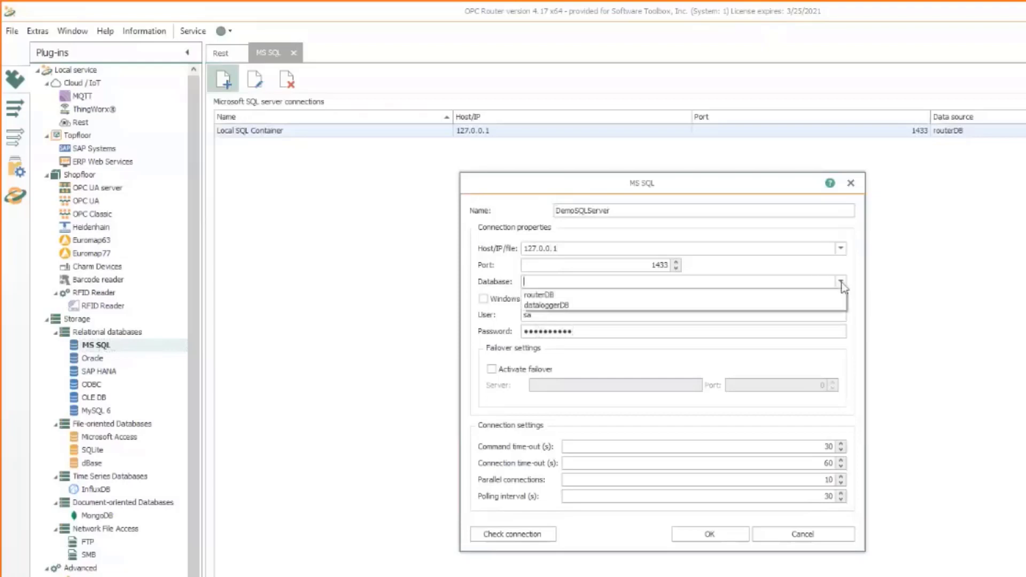
click(558, 294)
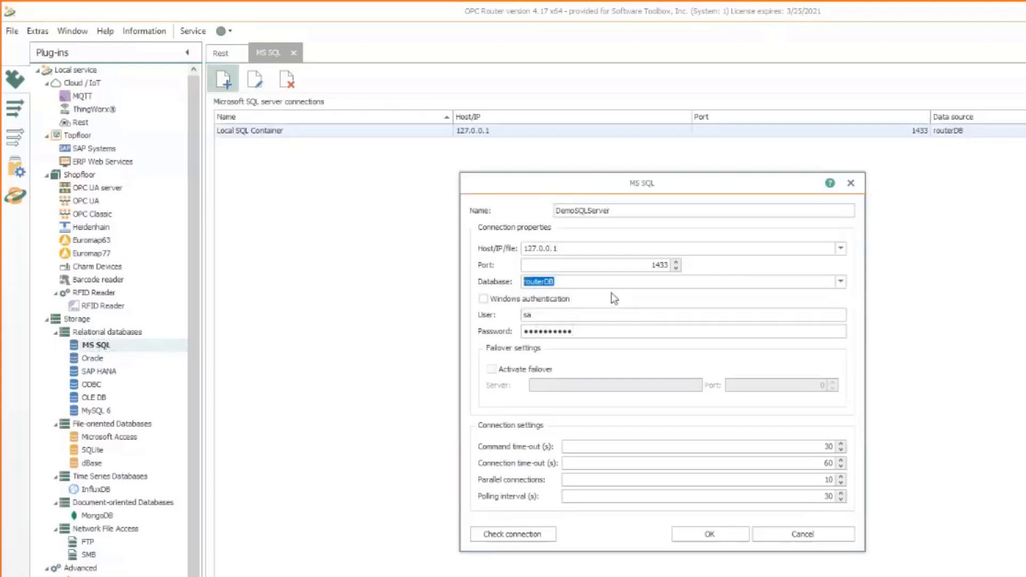
click(522, 537)
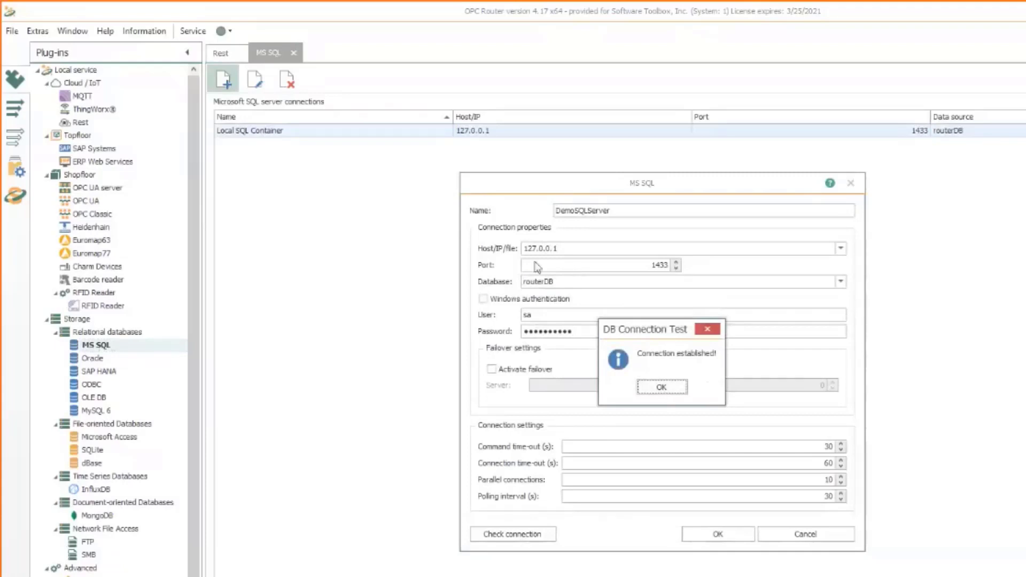
click(663, 391)
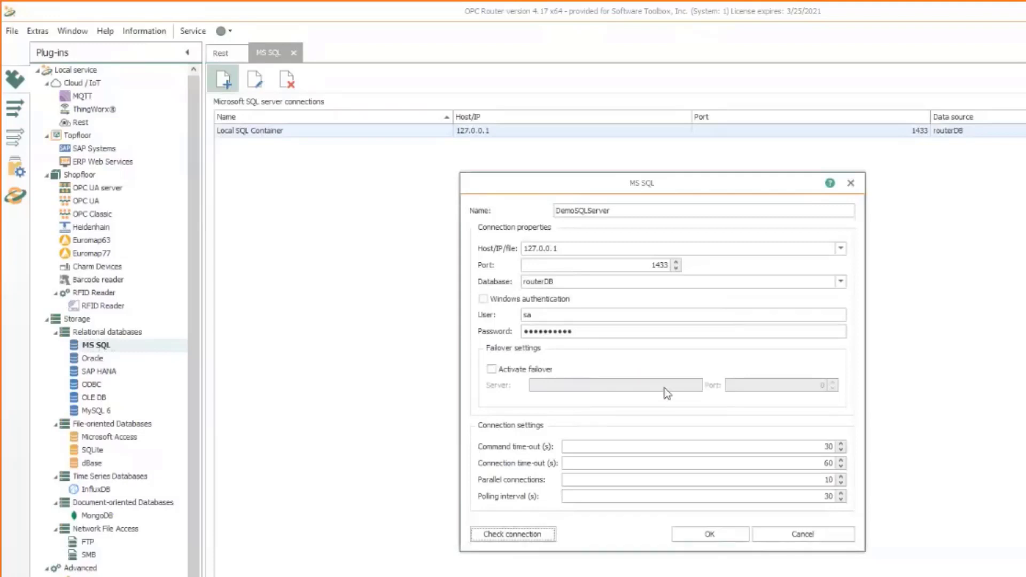
click(710, 536)
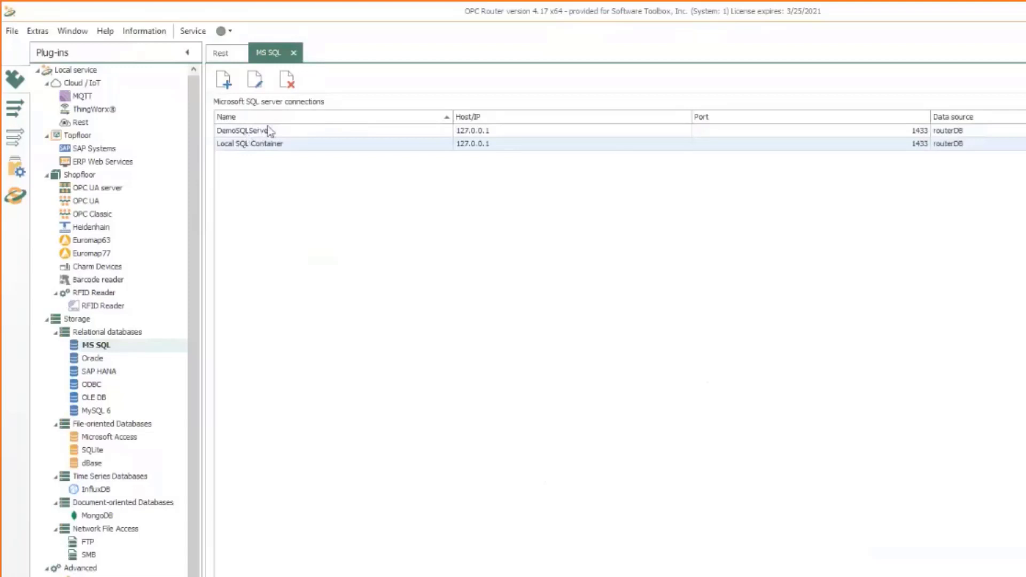
click(88, 205)
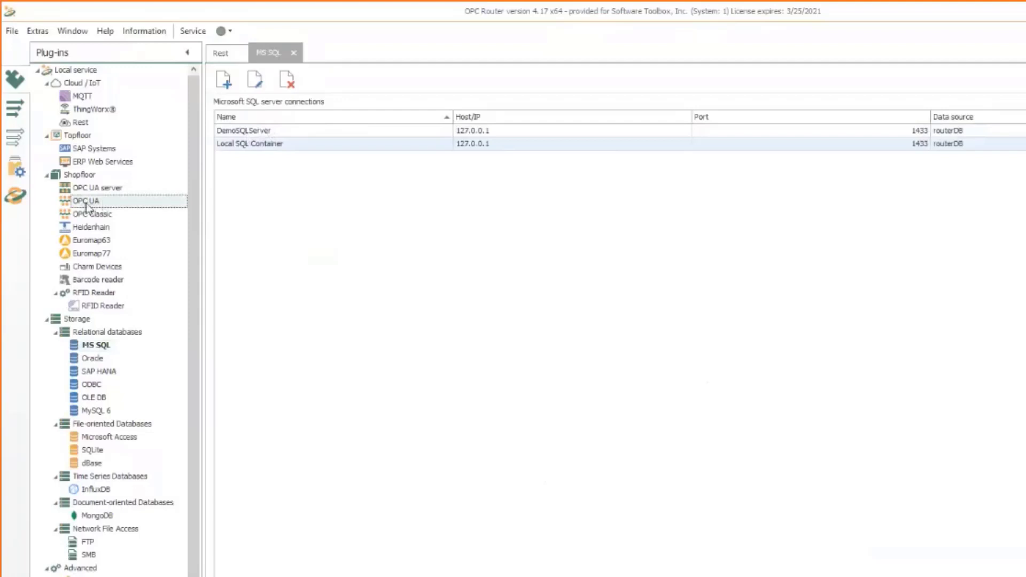
Create OPC UA connection DemoUAServer with endpoint opc.tcp://127.0.0.1:49380, test it and save.
double_click(87, 206)
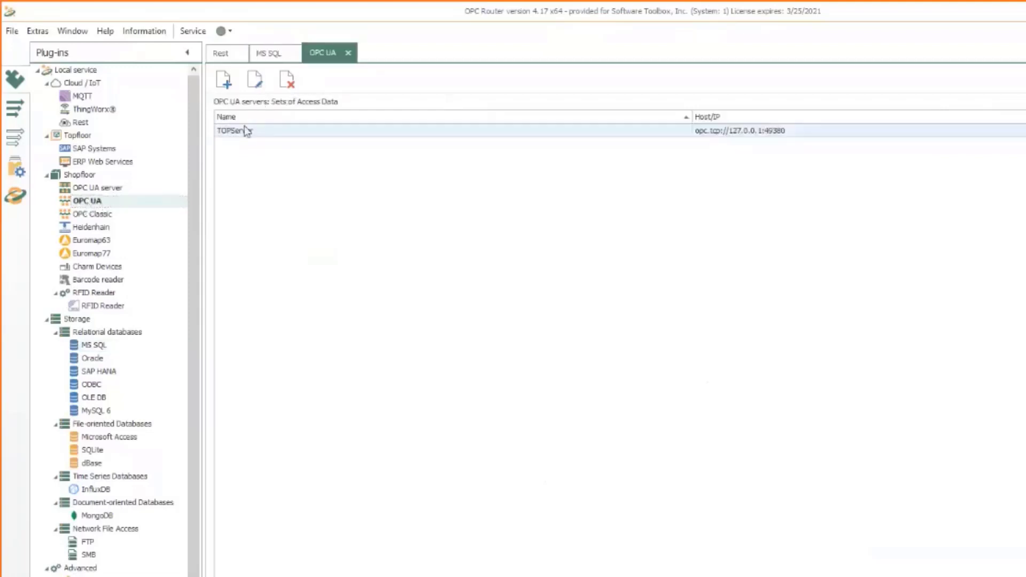
click(234, 85)
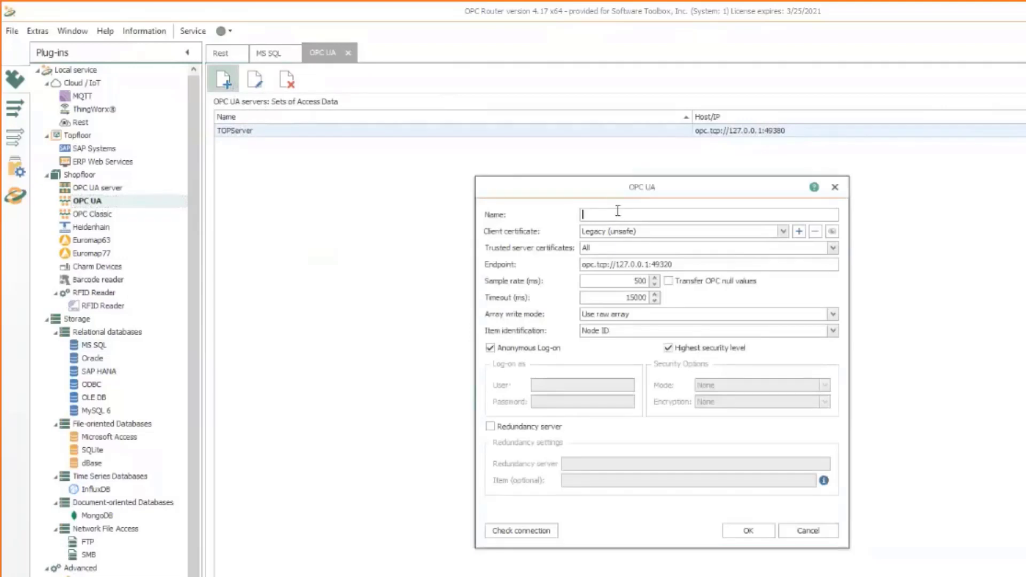
text(DemoUAServer)
drag(664, 266, 675, 266)
text(80)
click(535, 531)
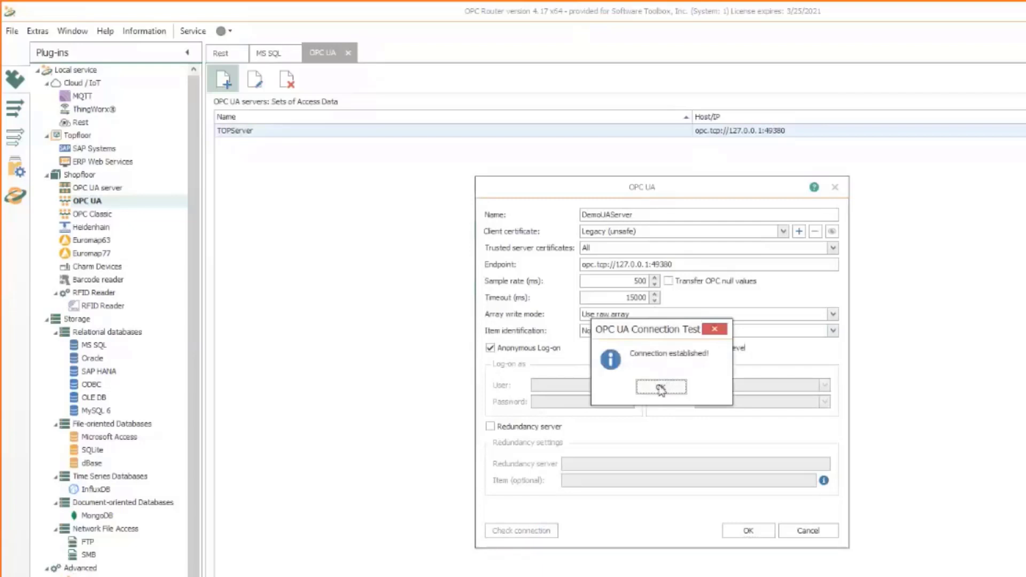
click(660, 388)
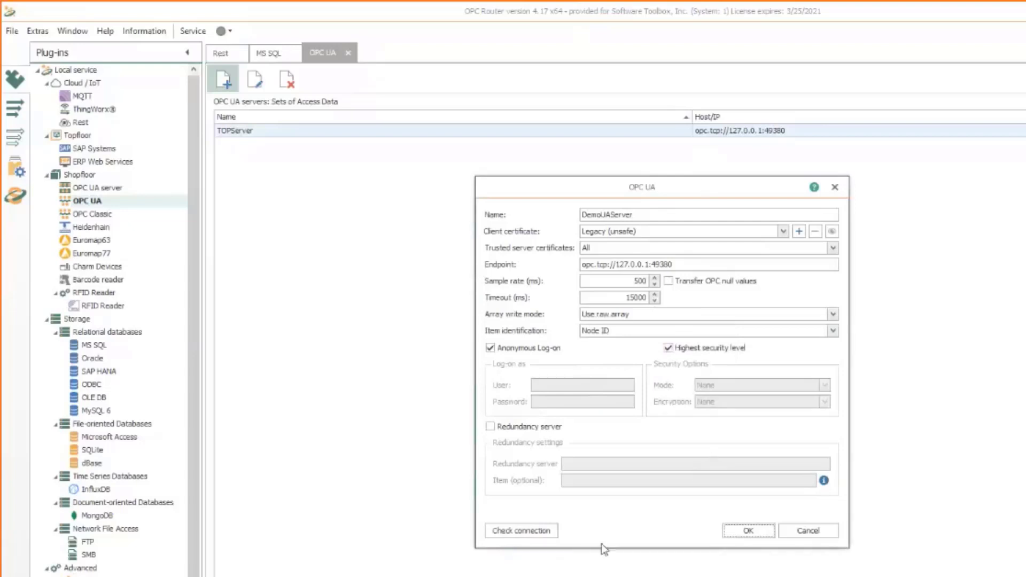
click(747, 532)
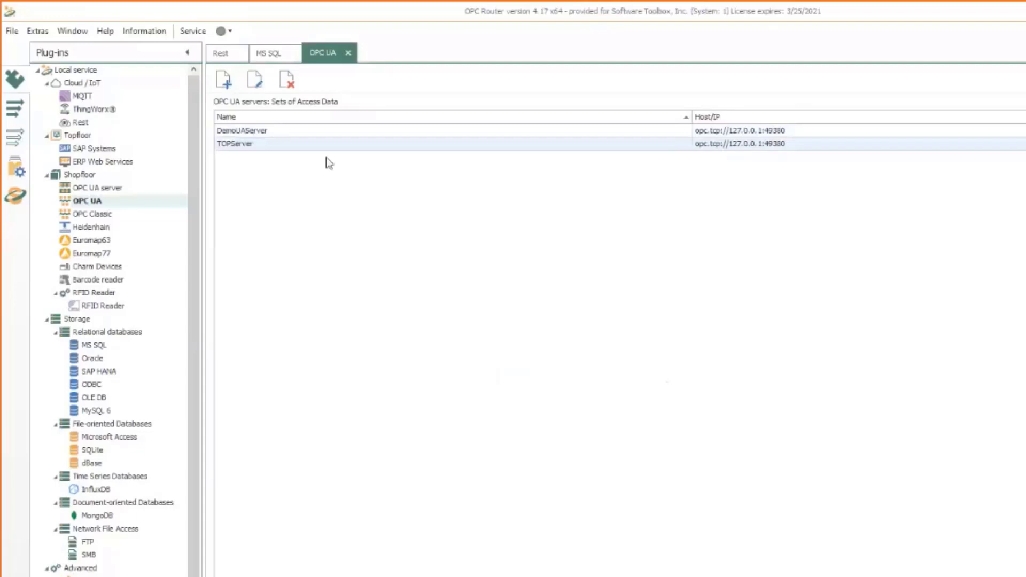
Create a new connection named DemoRestClient under Local service and open it for design.
click(16, 114)
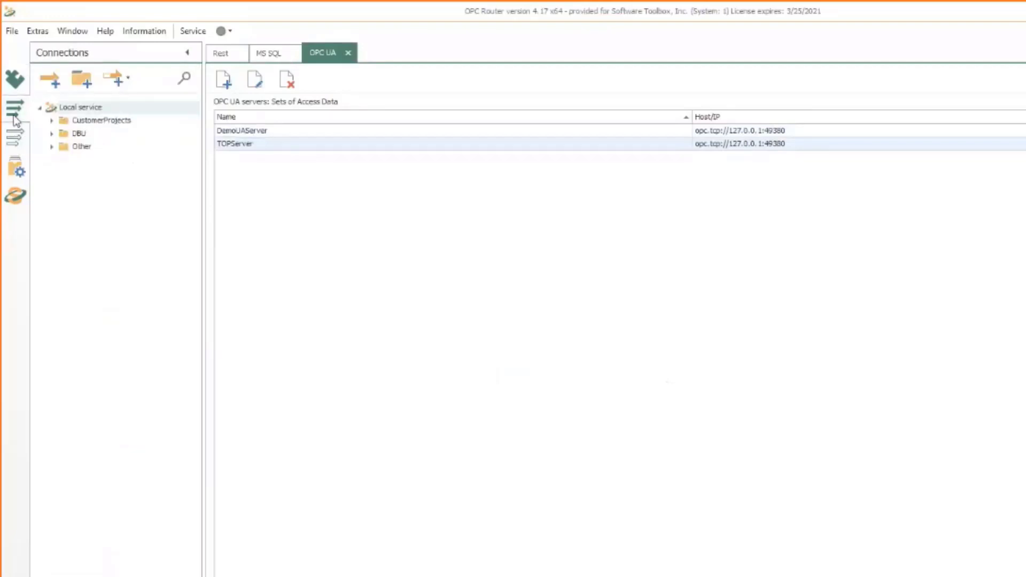
click(50, 80)
key(BackSpace)
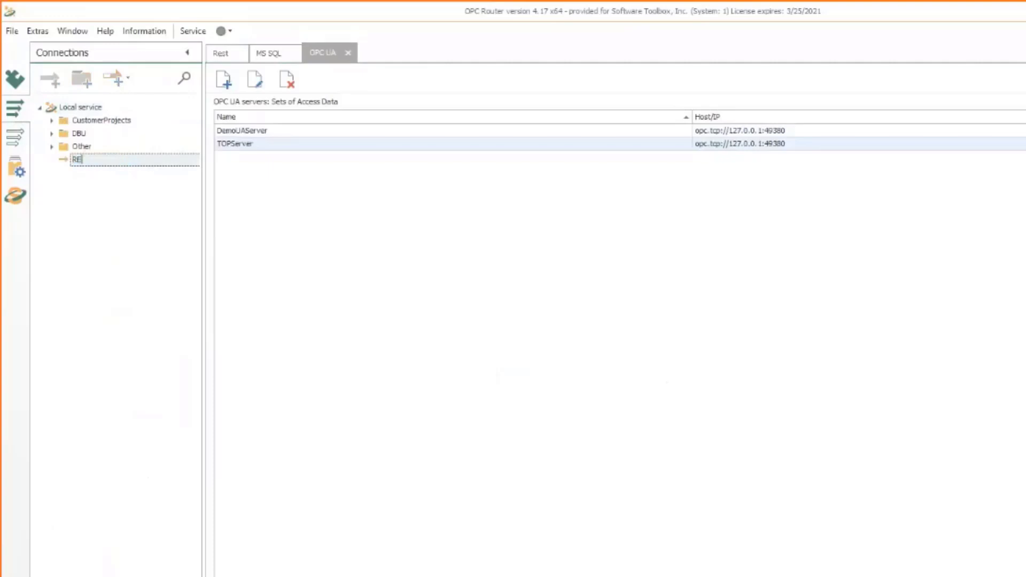
text(DemoRestClient)
key(Return)
double_click(107, 160)
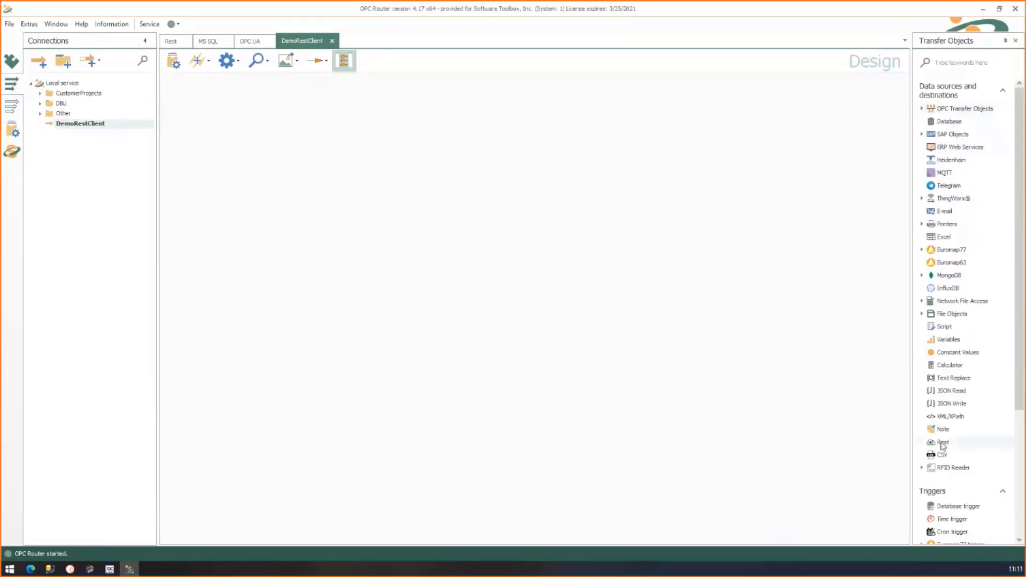
Place Rest, Database and OPC Data Access transfer objects on the design canvas.
mouse_move(943, 446)
mouse_down()
mouse_move(460, 392)
mouse_move(254, 257)
mouse_move(284, 232)
mouse_up()
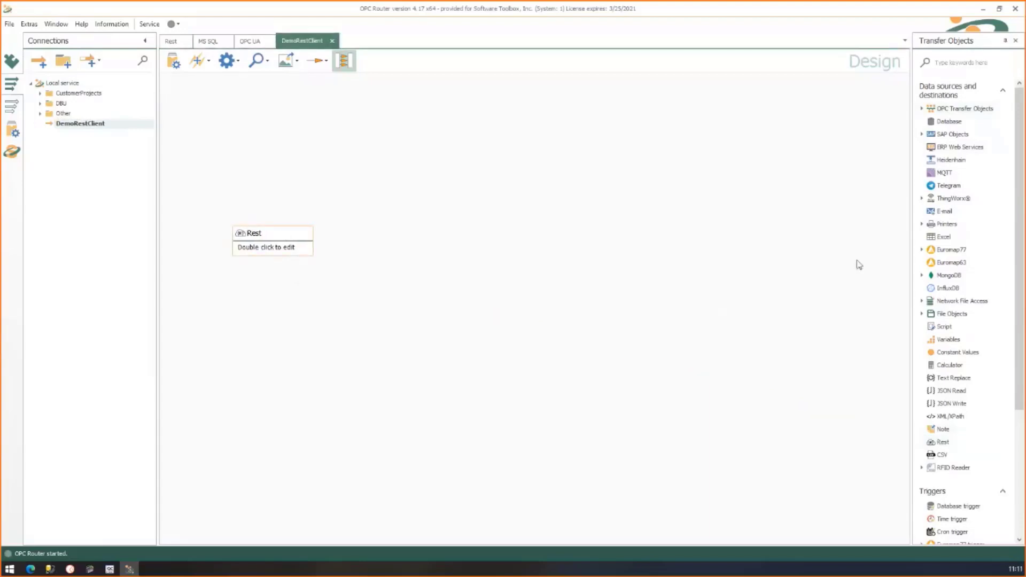
mouse_move(946, 124)
mouse_down()
mouse_move(802, 156)
mouse_move(637, 161)
mouse_move(787, 380)
mouse_up()
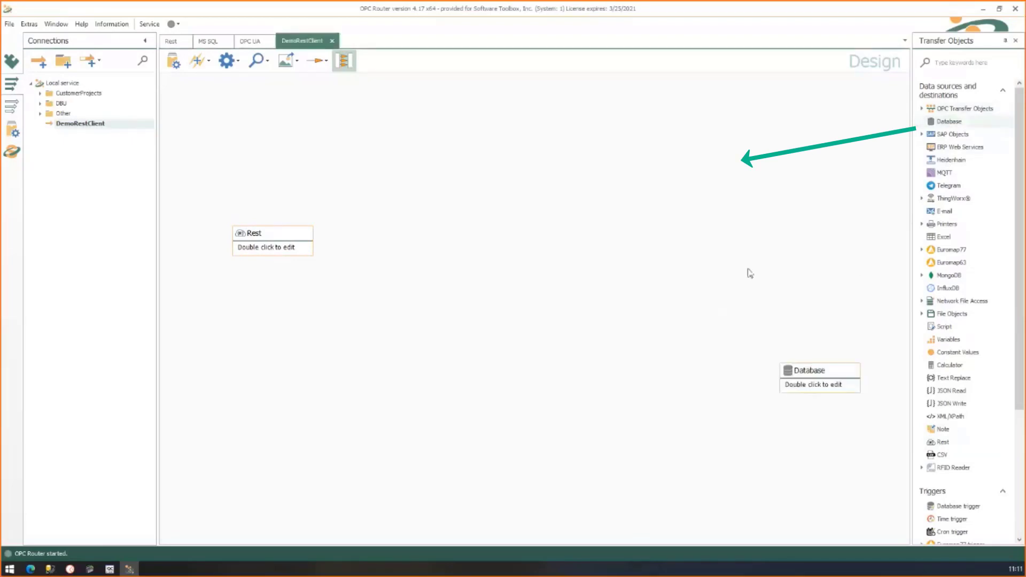
key(ctrl+z)
click(922, 109)
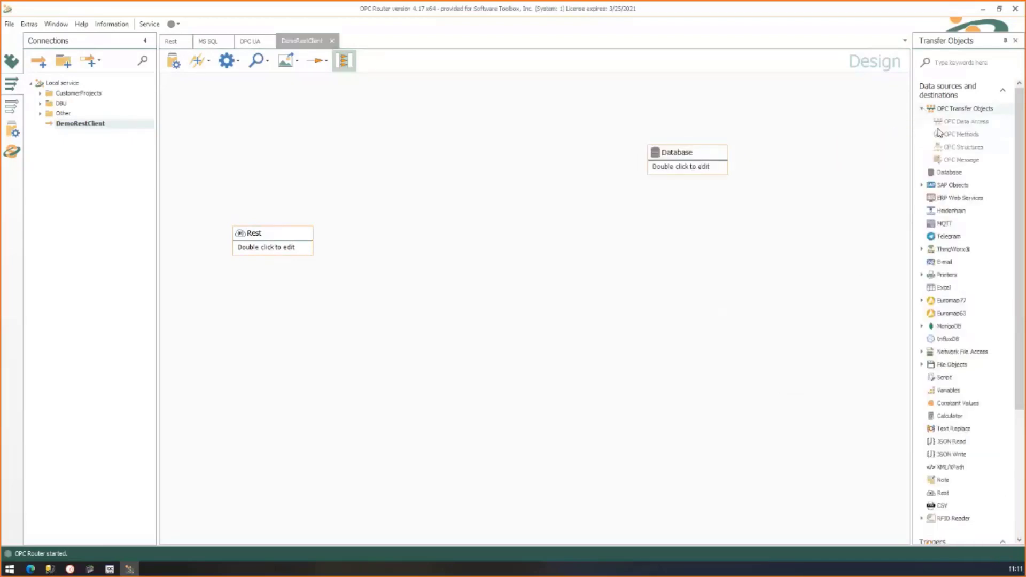
drag(979, 123, 716, 351)
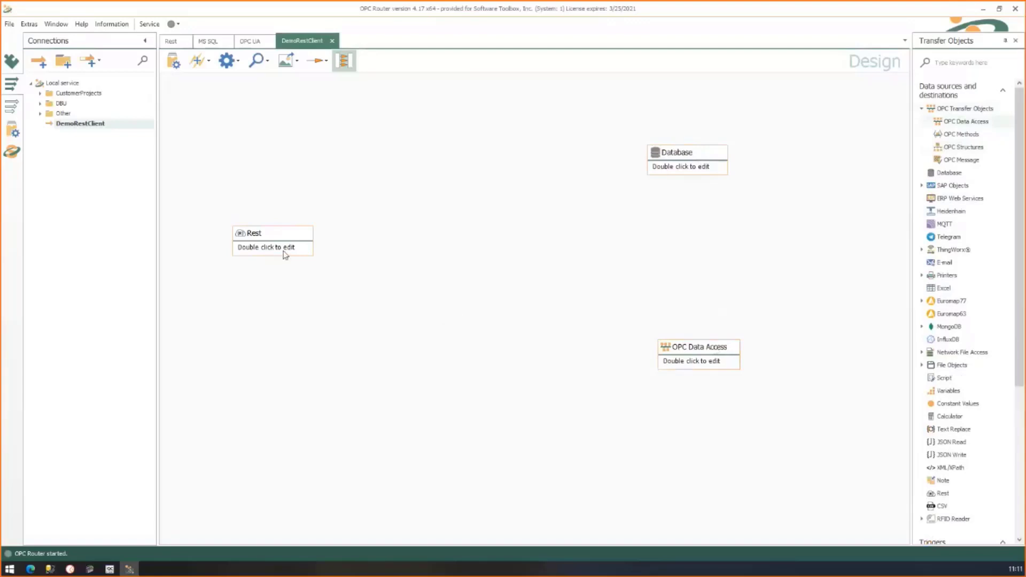
Assign the DemoRestClient connection to the Rest object, giving it the openweathermap host and GET.
double_click(285, 255)
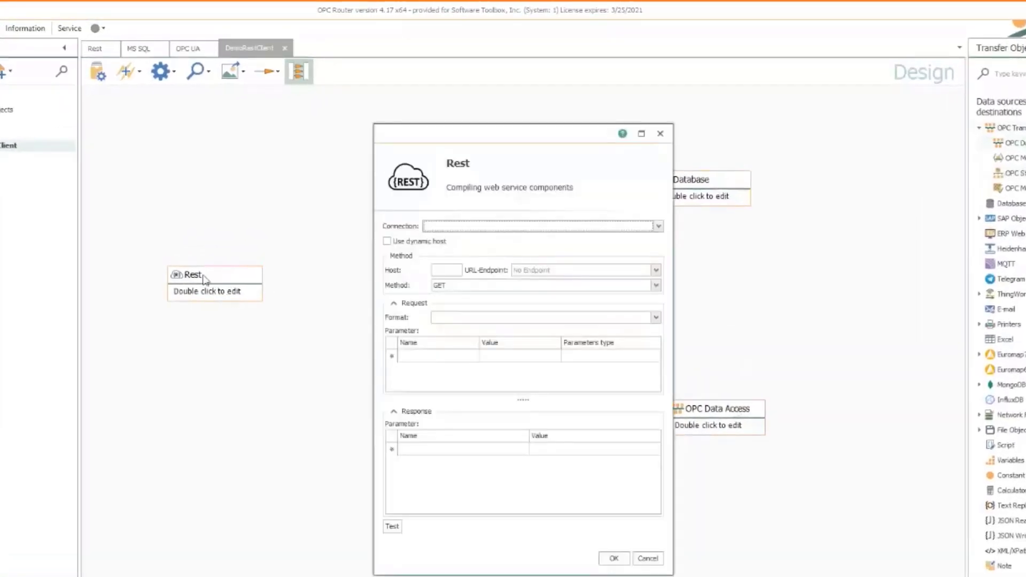
click(543, 227)
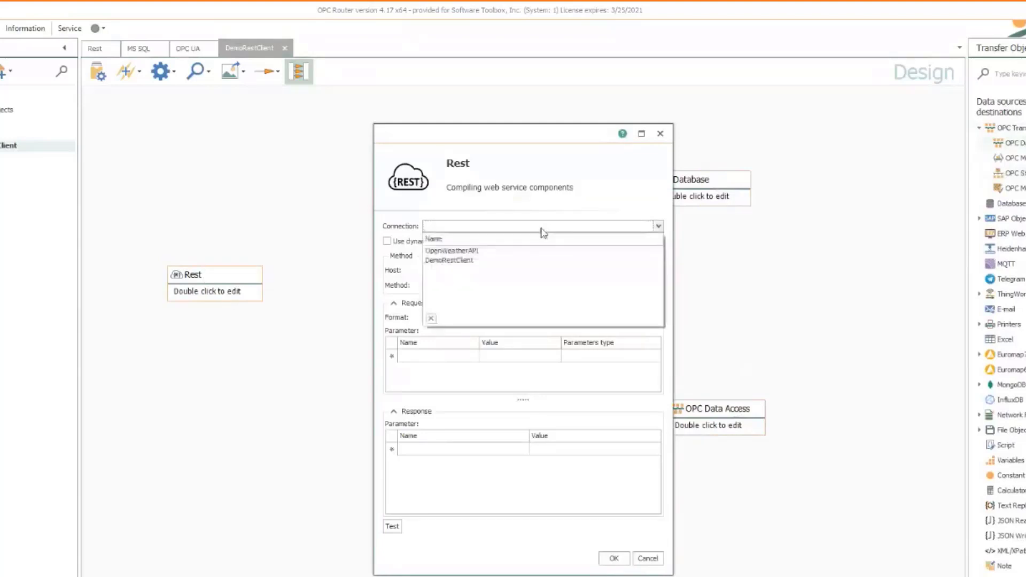
click(453, 261)
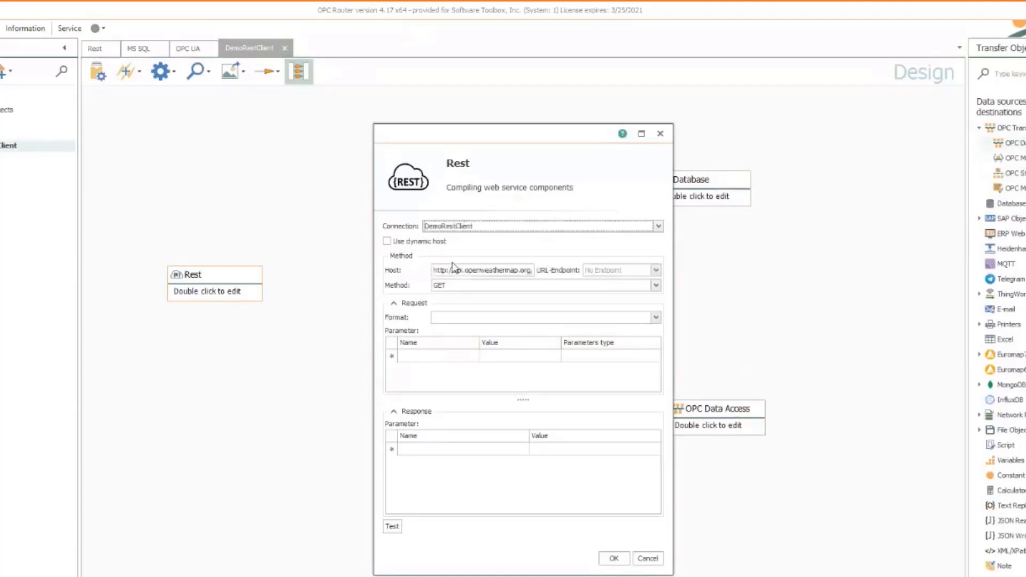
click(657, 272)
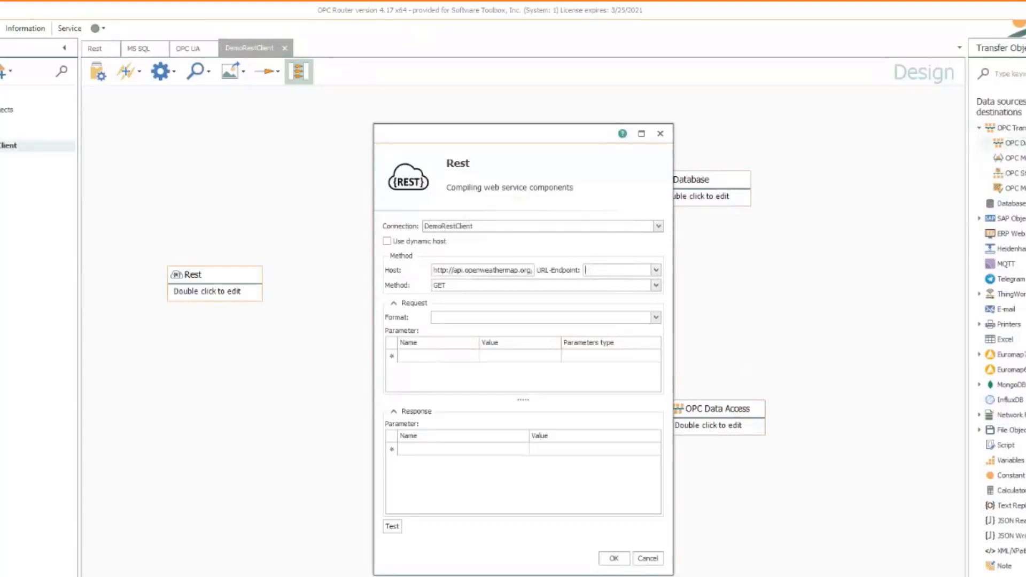
key(alt+Tab)
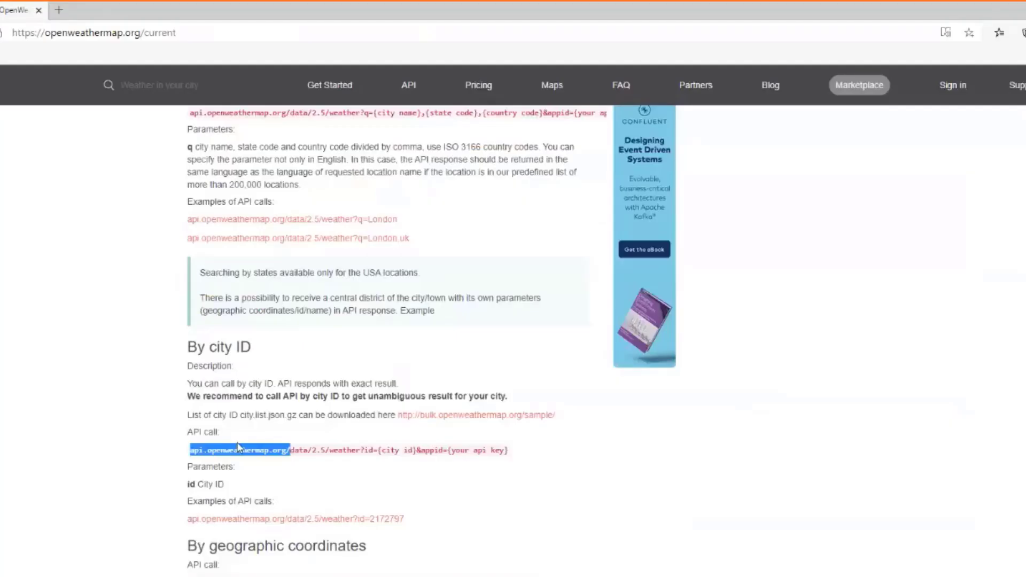
Copy data/2.5/weather from the city-ID API call into the Rest URL endpoint.
click(293, 451)
drag(293, 451, 361, 451)
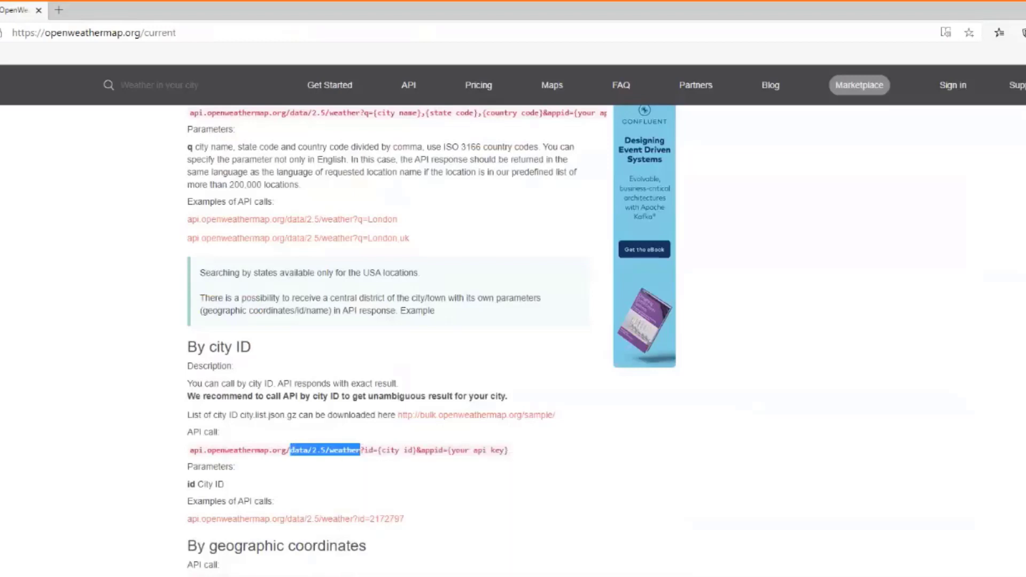
key(ctrl+c)
key(alt+Tab)
key(ctrl+v)
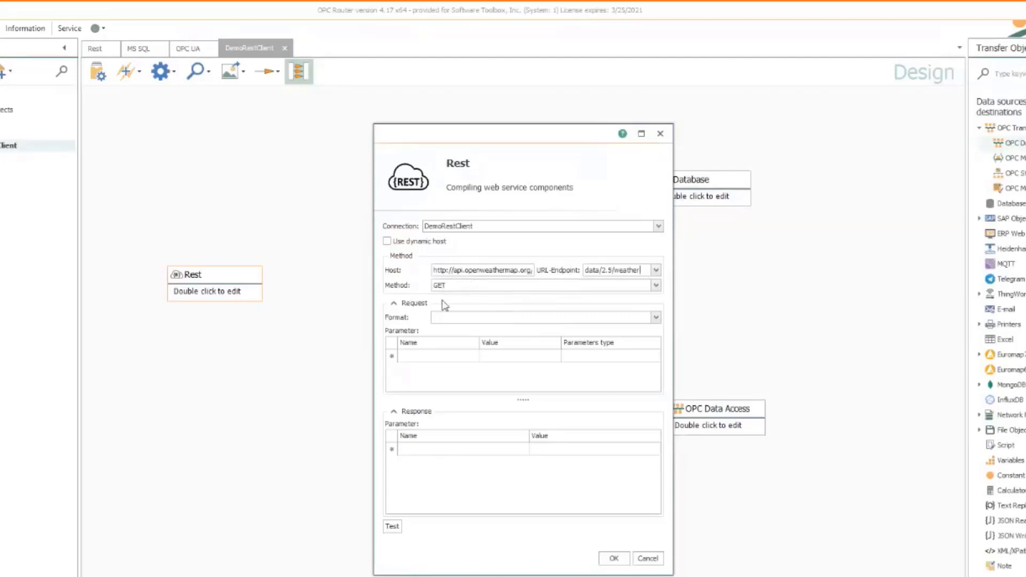
Begin a new request parameter row and look up the appid parameter name in the API call.
click(658, 322)
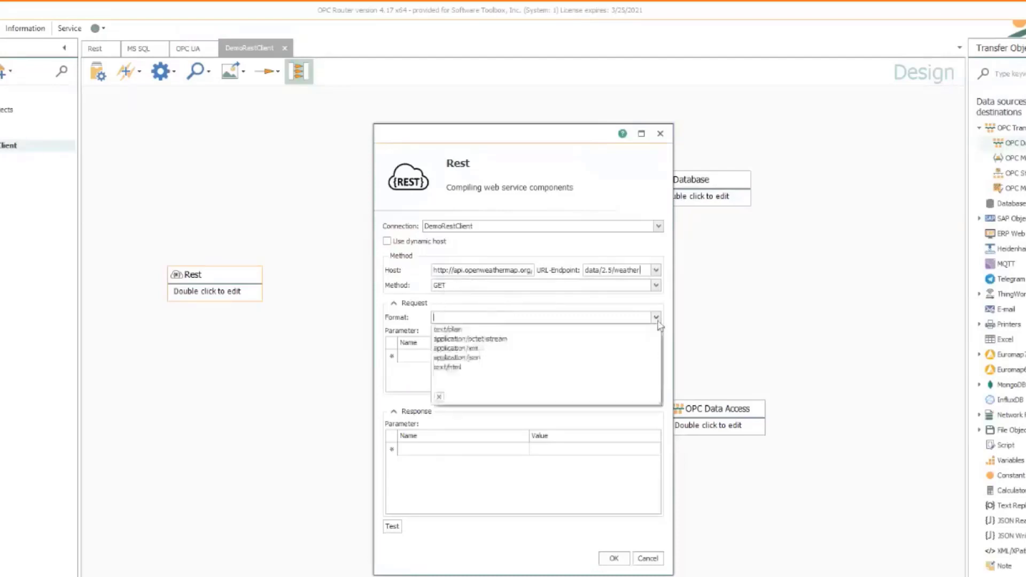
click(658, 323)
click(438, 357)
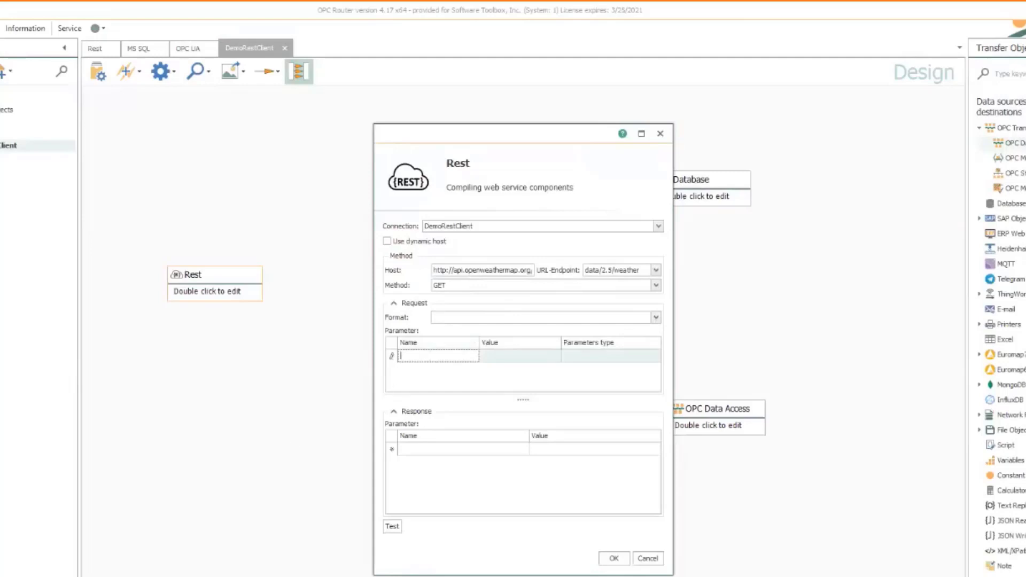
key(alt+Tab)
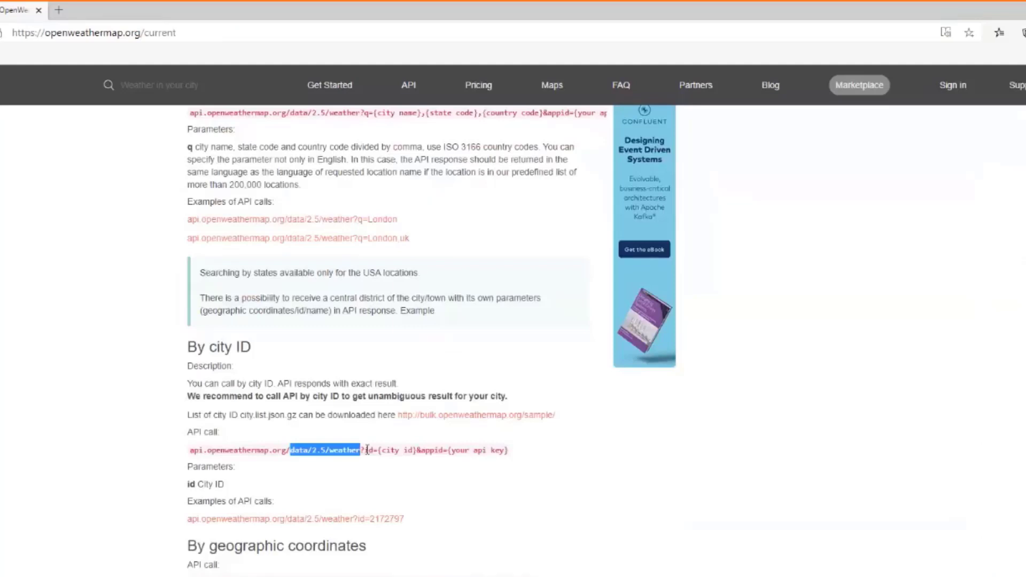
click(370, 452)
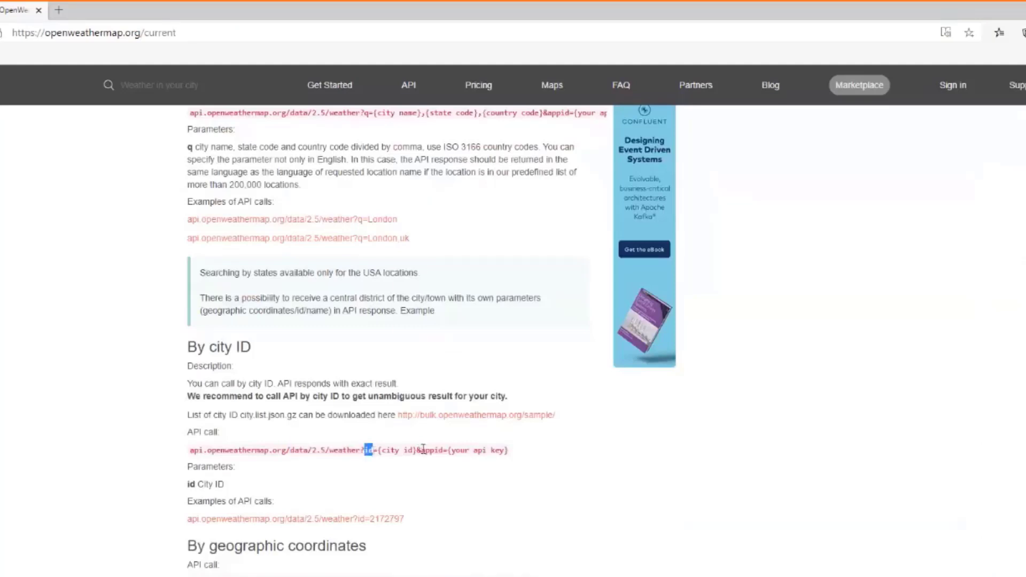
drag(421, 450, 444, 450)
Add id and appid as QueryString request parameters.
key(alt+Tab)
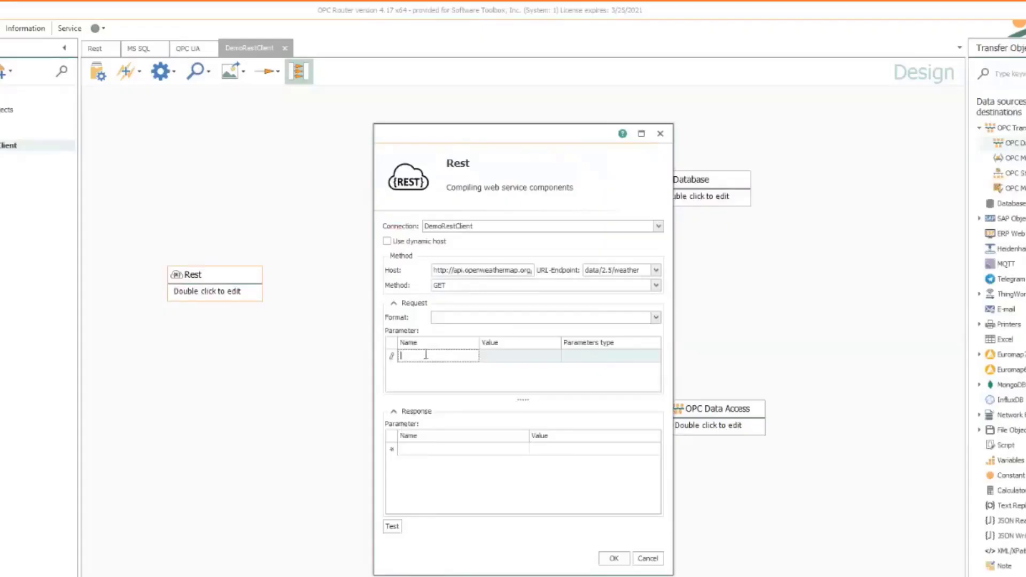
text(id)
click(650, 357)
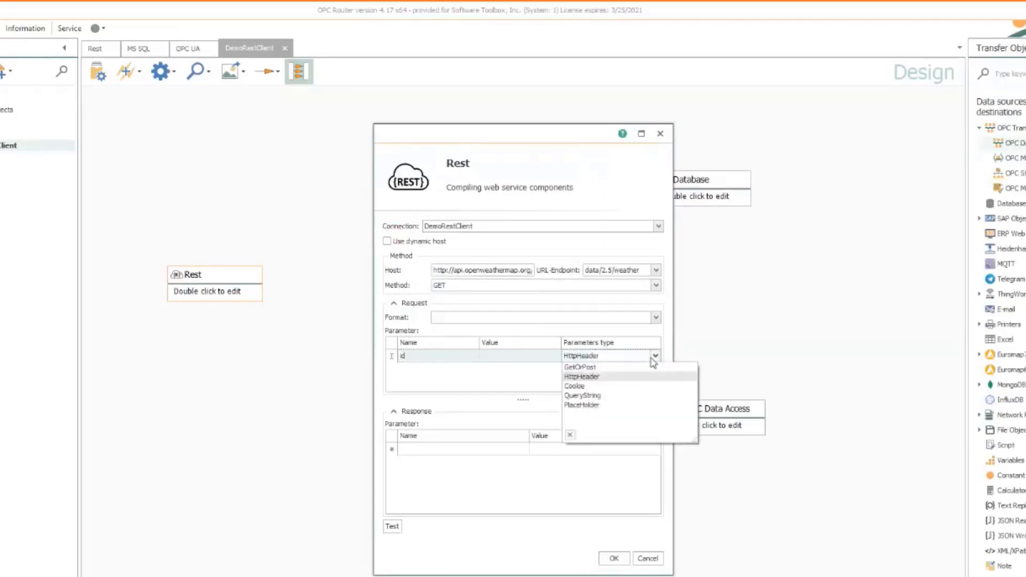
click(599, 396)
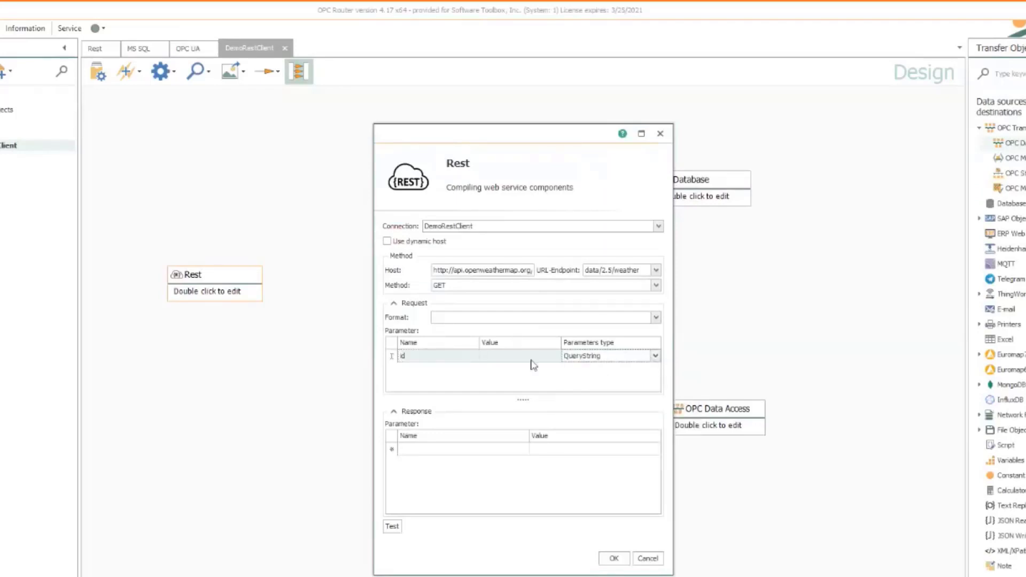
click(448, 362)
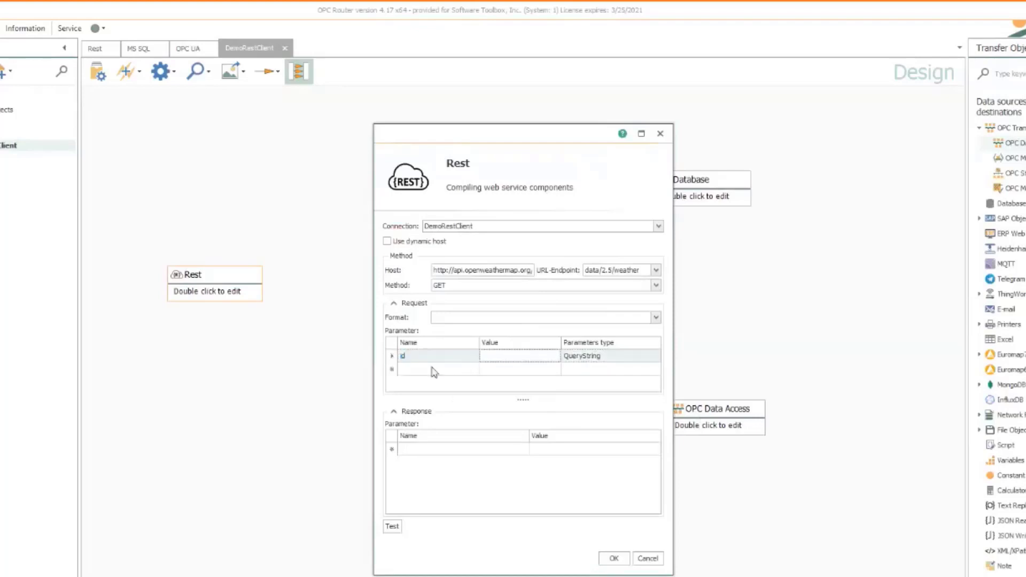
click(406, 369)
text(appid)
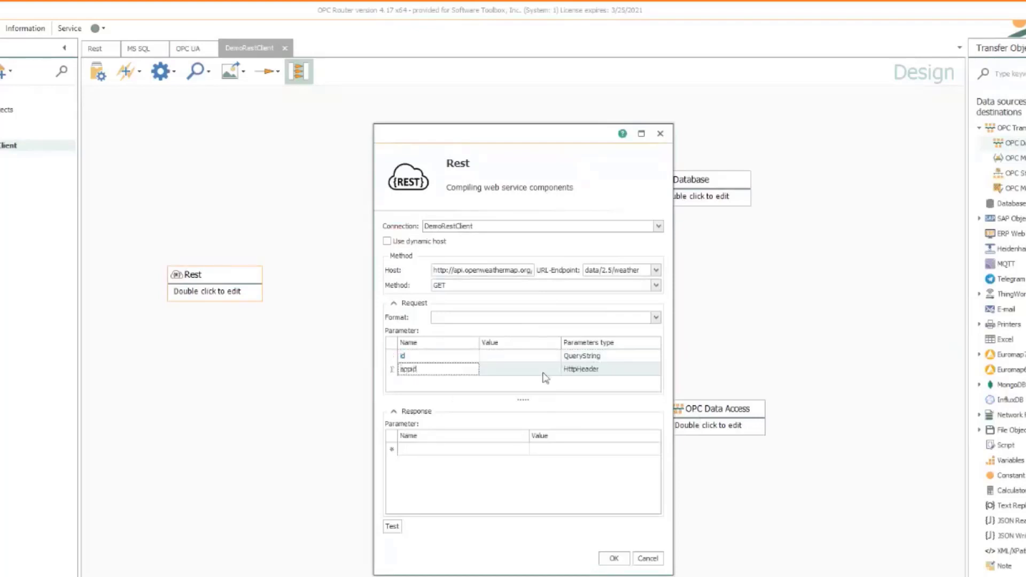
click(588, 370)
click(588, 370)
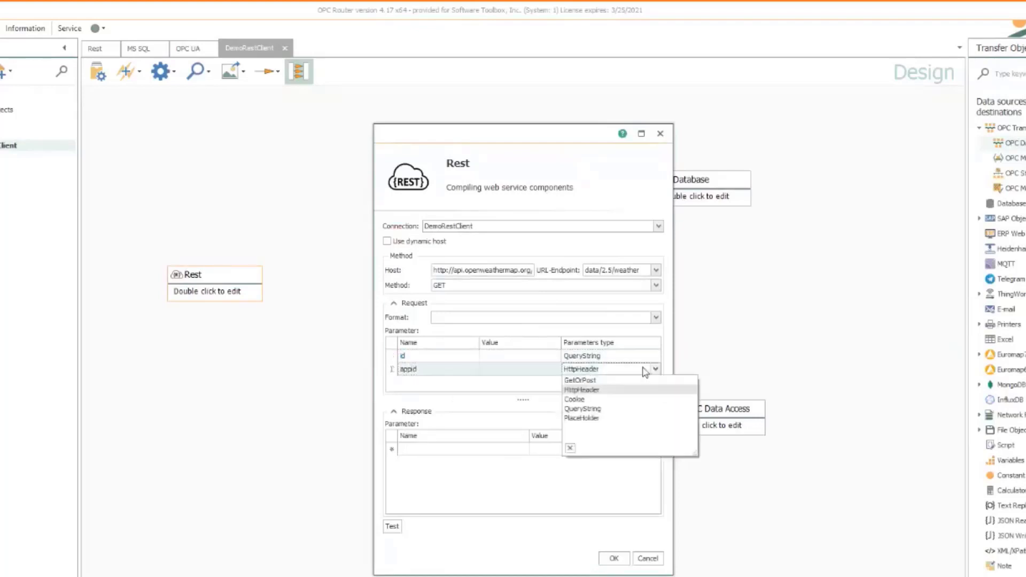
click(597, 410)
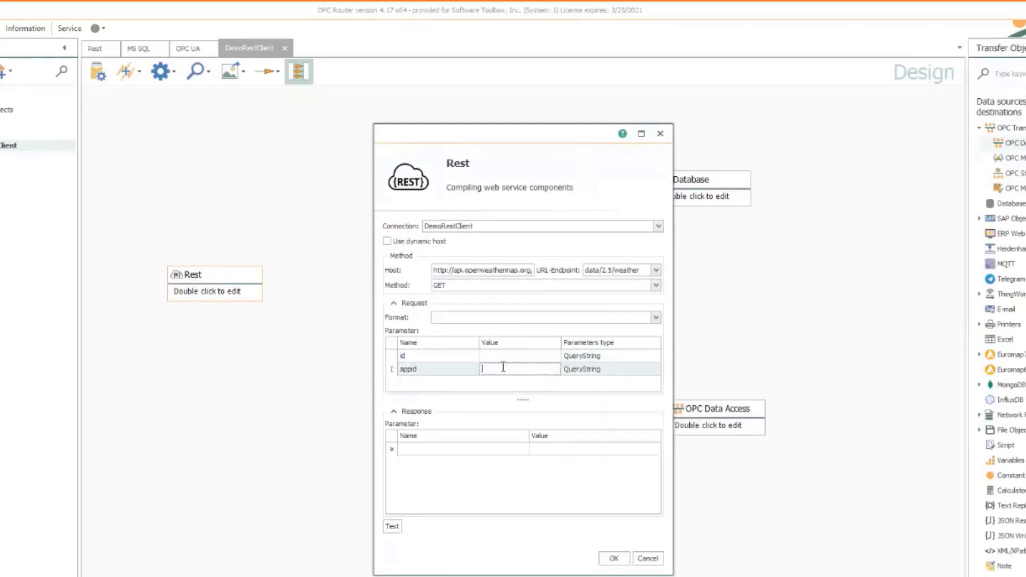
Add a units QueryString parameter with value imperial and run a test request.
click(426, 383)
click(426, 382)
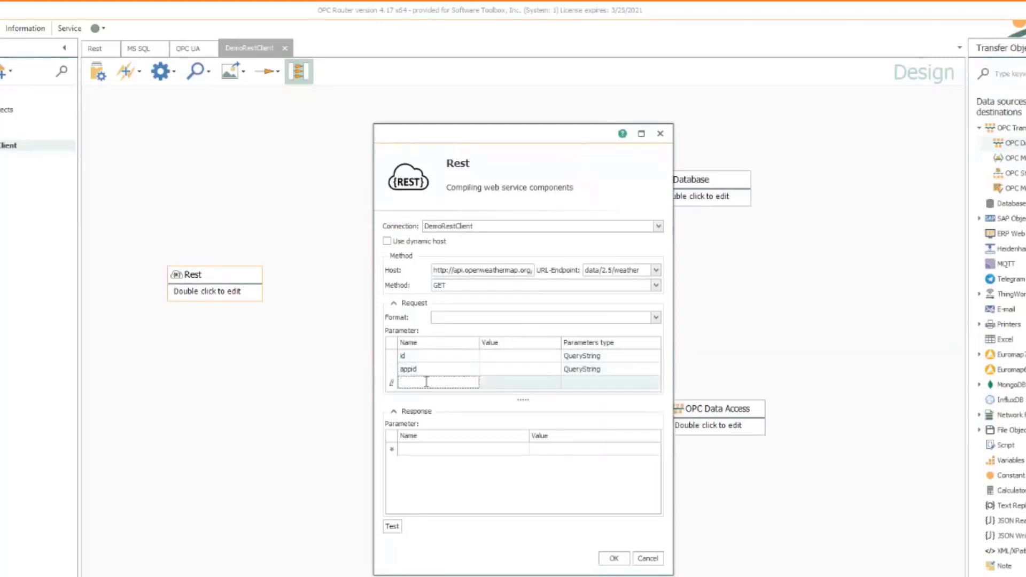
text(units)
click(518, 382)
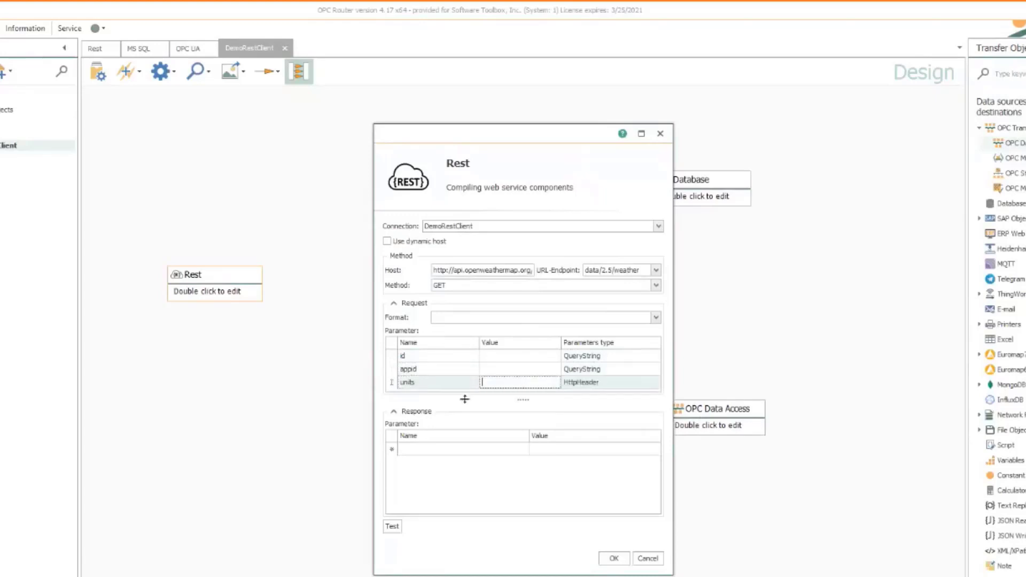
text(imperial)
click(656, 382)
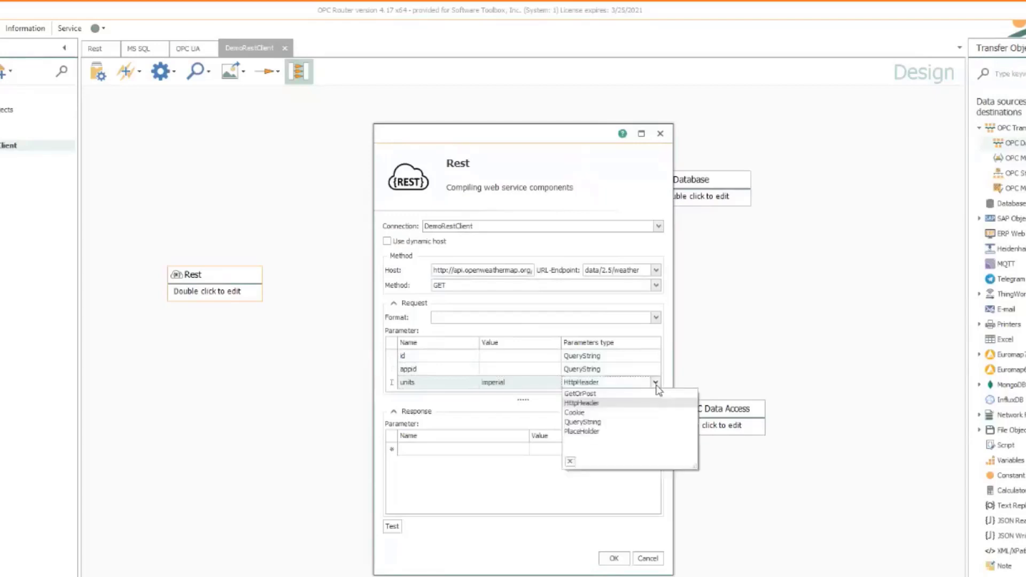
click(583, 422)
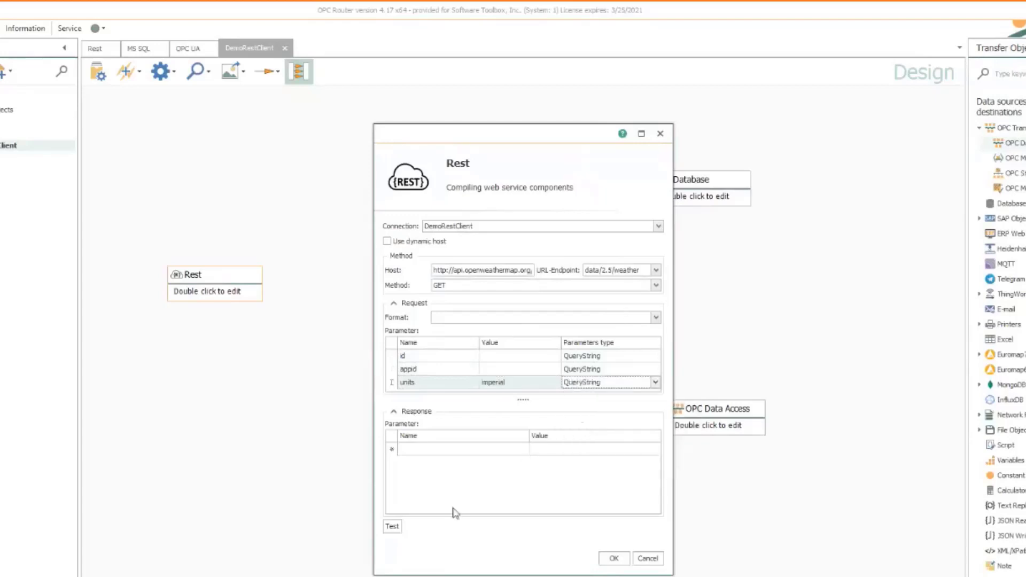
click(391, 528)
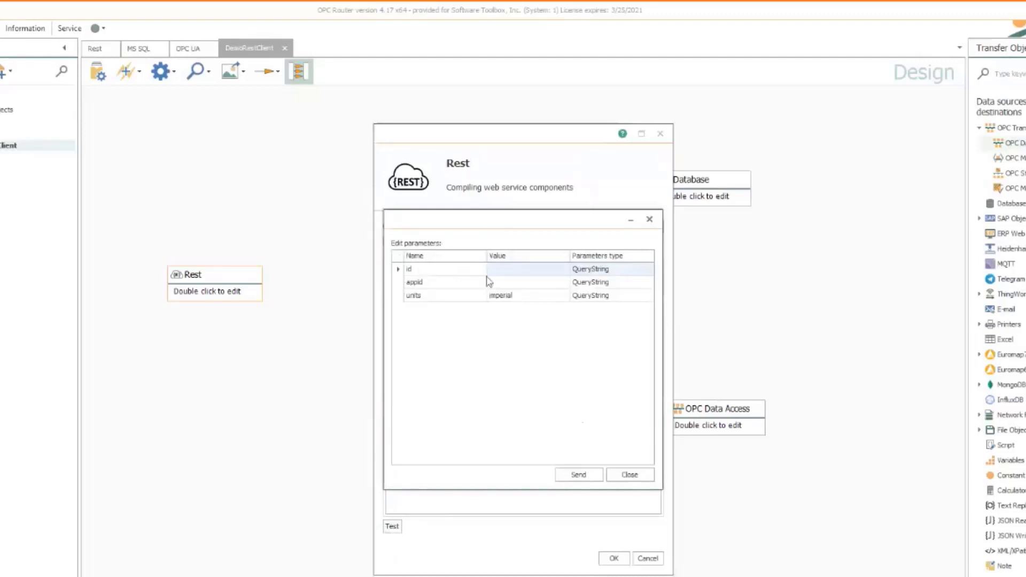
Set the id parameter to 4478334 and appid to the API key, then send the test request.
drag(533, 227, 842, 255)
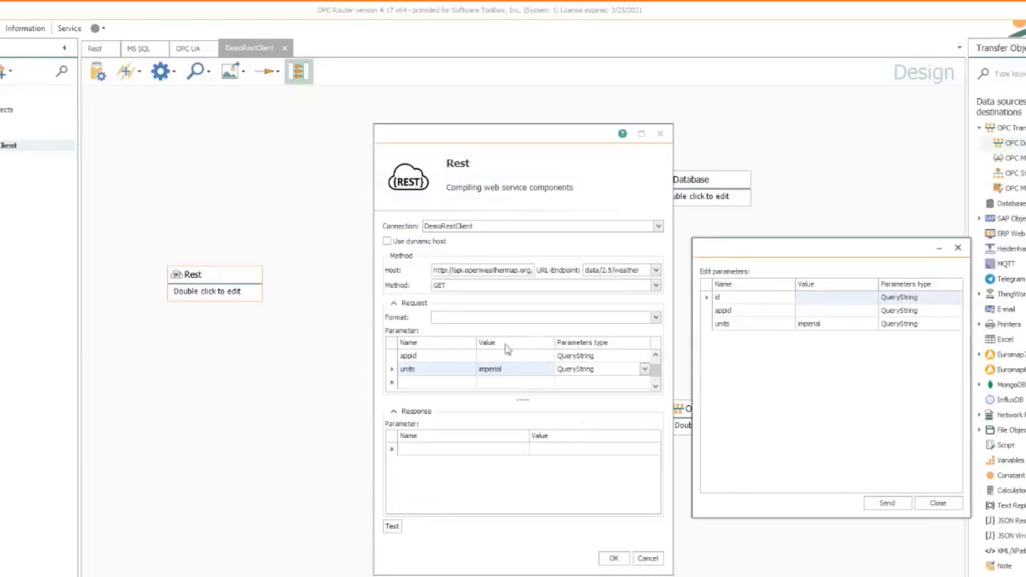
click(817, 297)
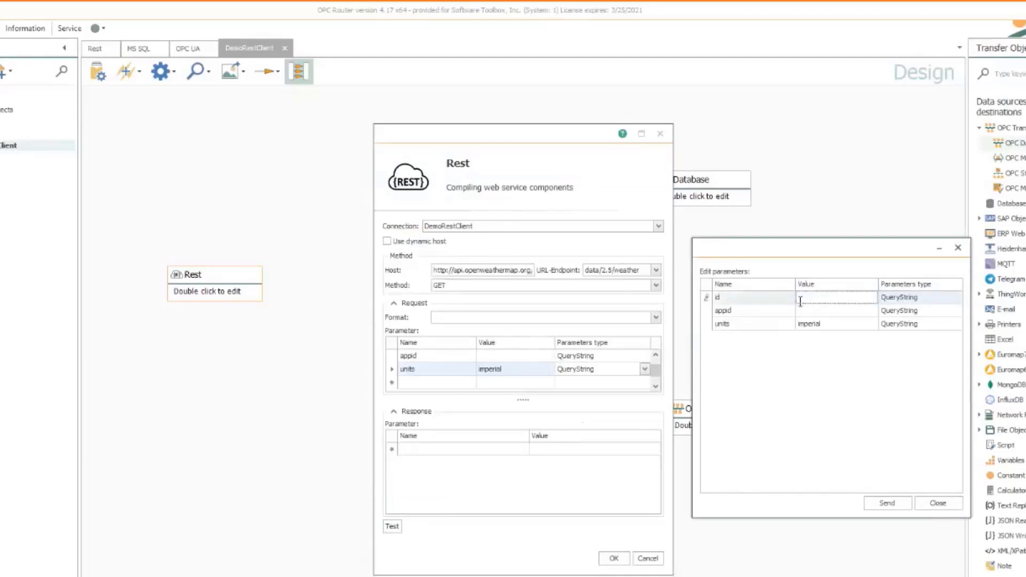
key(alt+Tab)
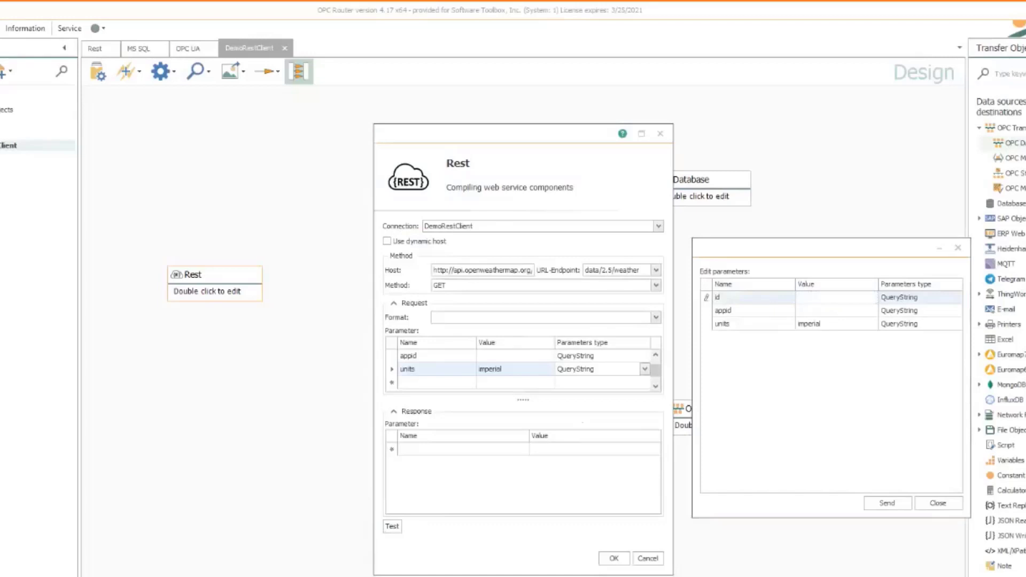
click(829, 299)
text(4478334)
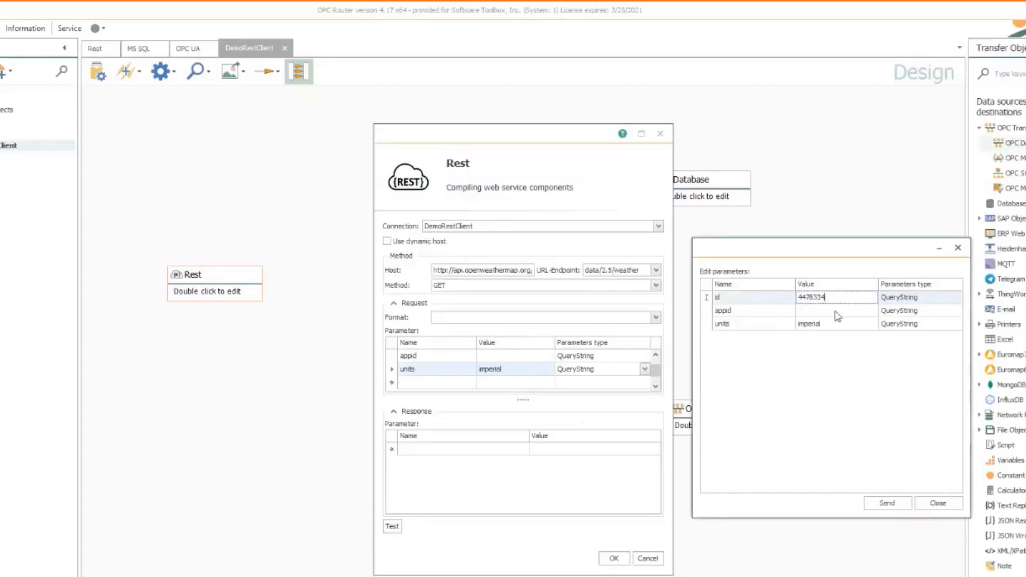
drag(829, 298, 762, 299)
key(alt+Tab)
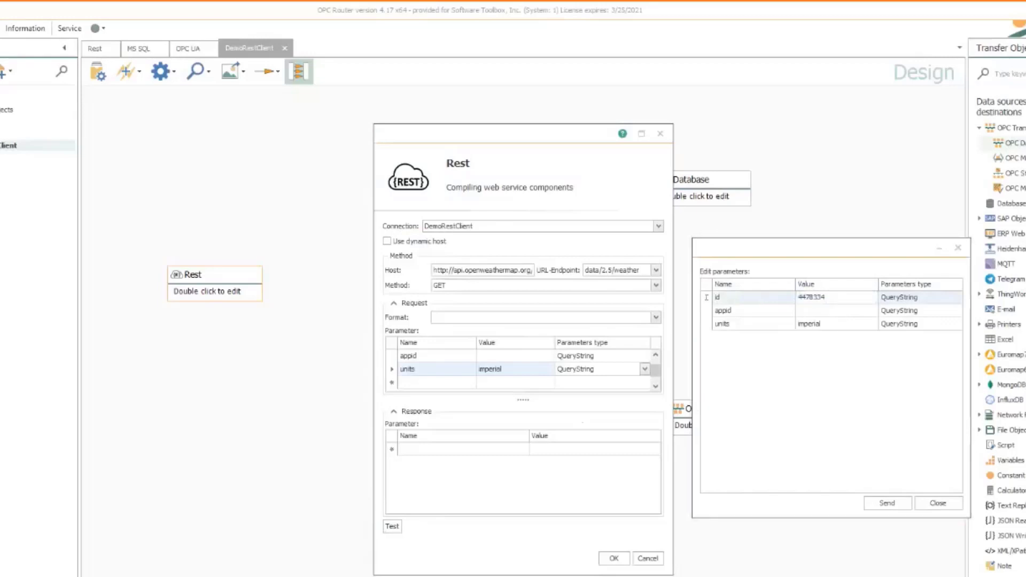
click(845, 310)
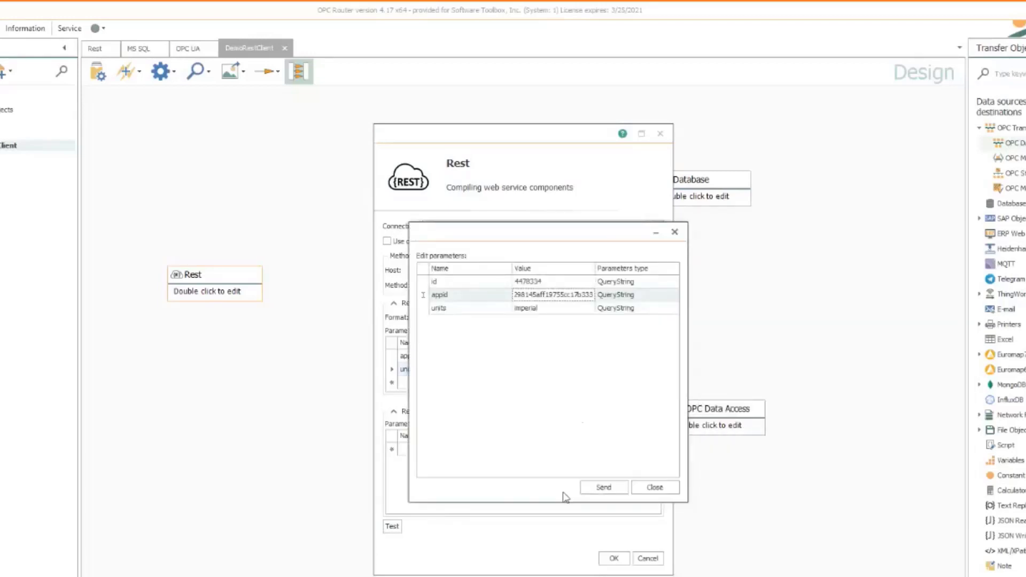
click(602, 489)
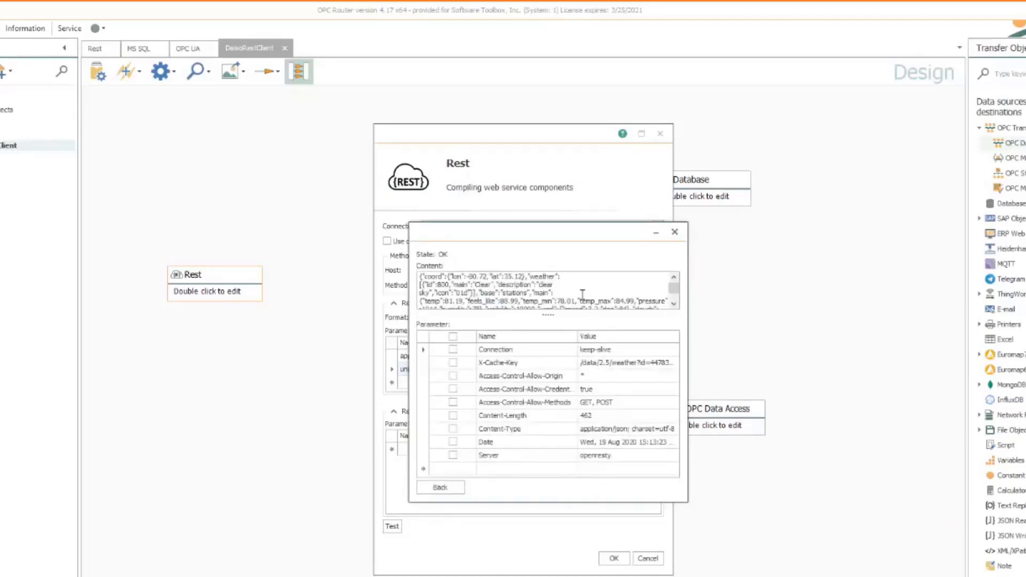
Copy the entire returned weather JSON and go back to the parameter editor.
drag(439, 277, 643, 306)
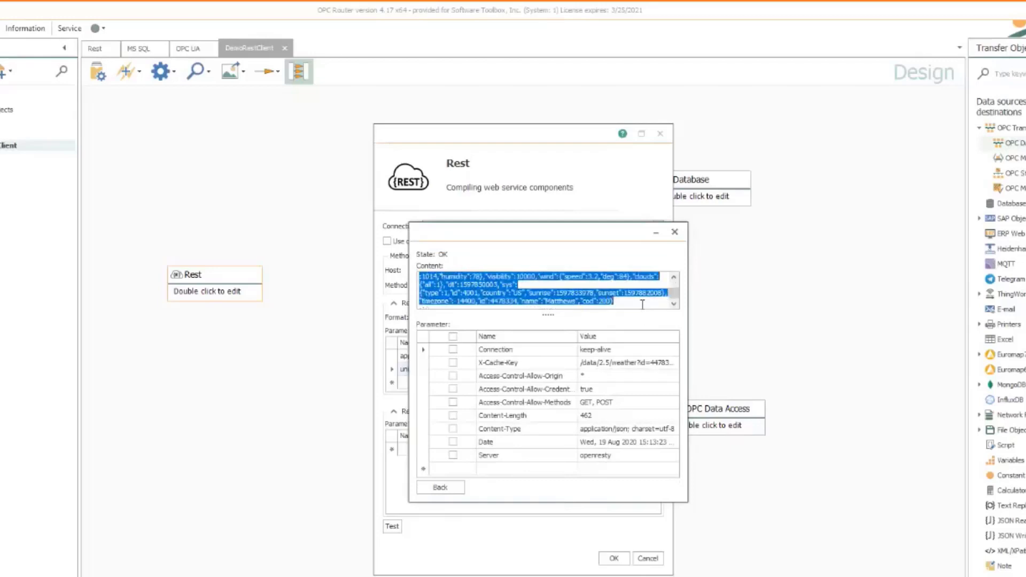
click(629, 303)
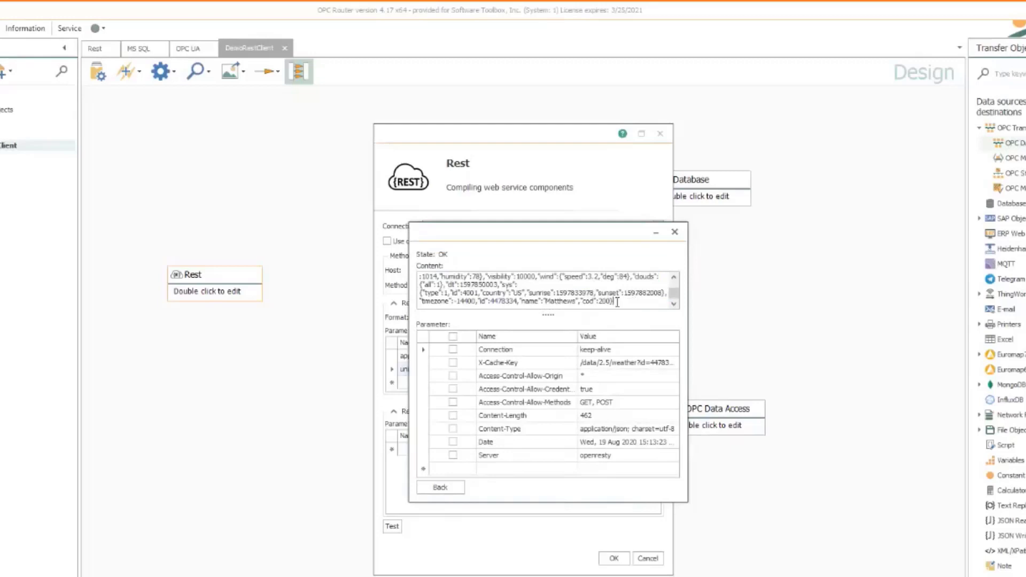
drag(629, 302, 404, 248)
right_click(484, 299)
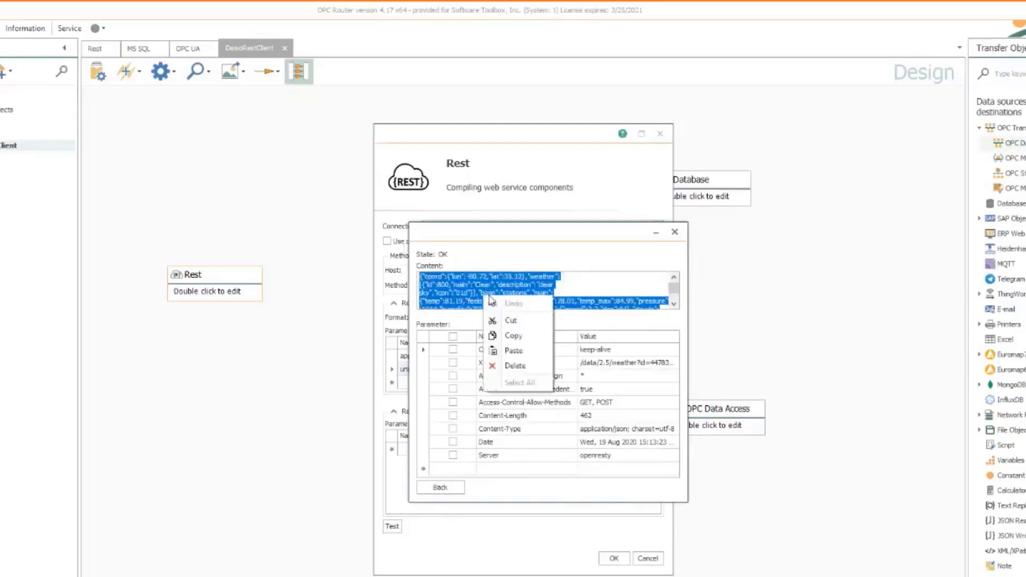
click(521, 336)
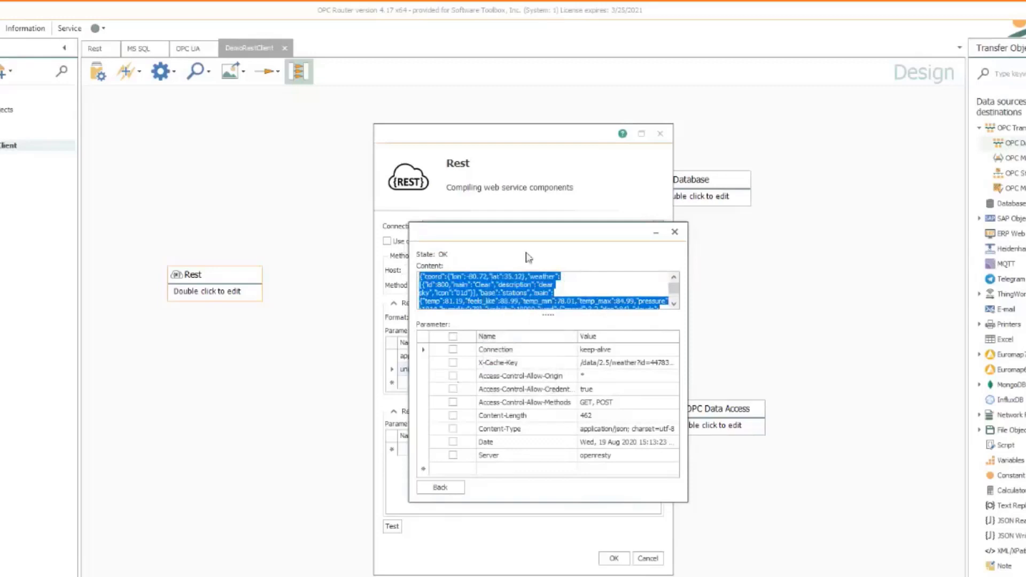
right_click(512, 283)
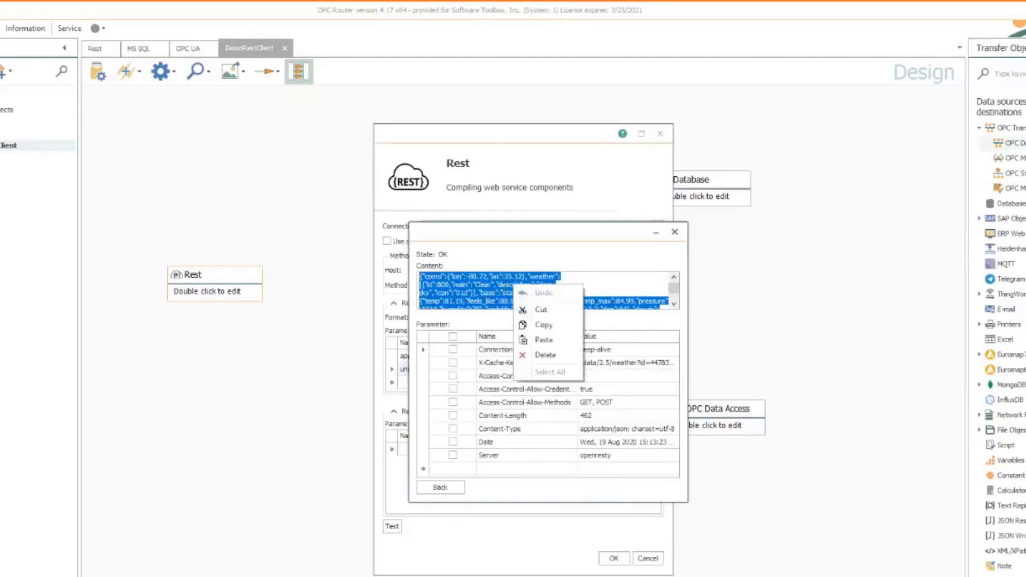
click(546, 327)
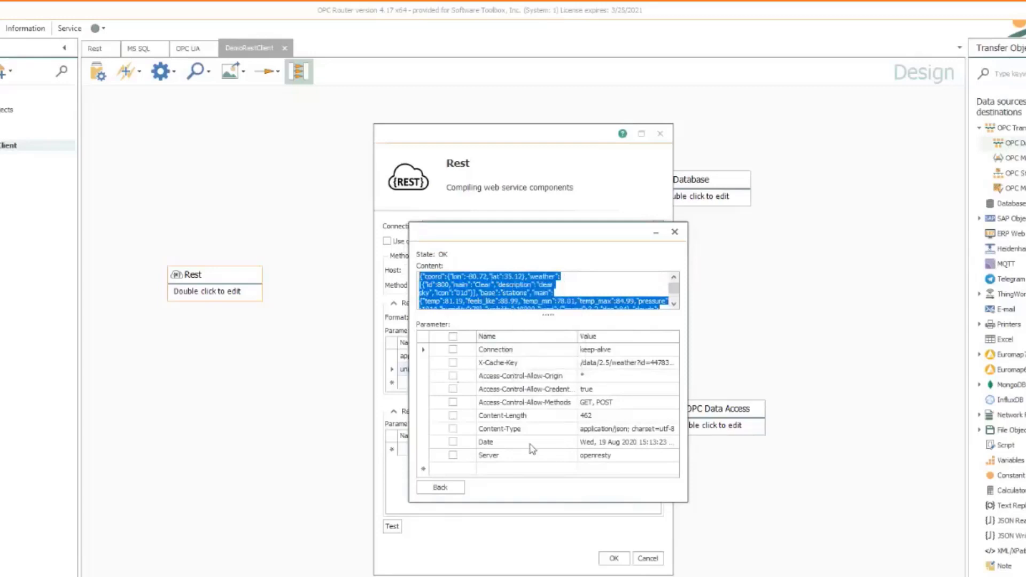
click(441, 488)
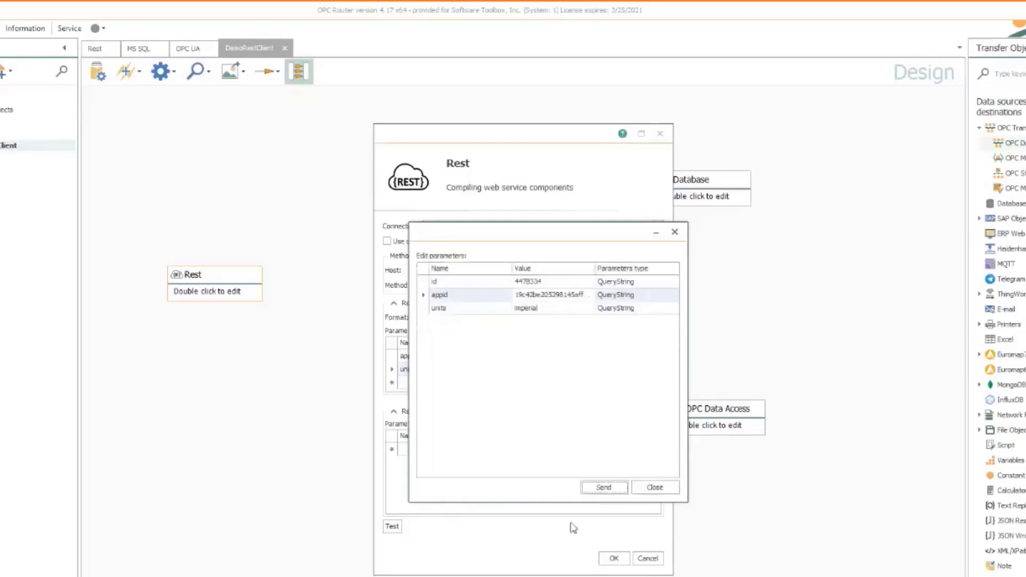
Apply the edited parameters, then empty the appid and id values in the Rest settings.
click(654, 488)
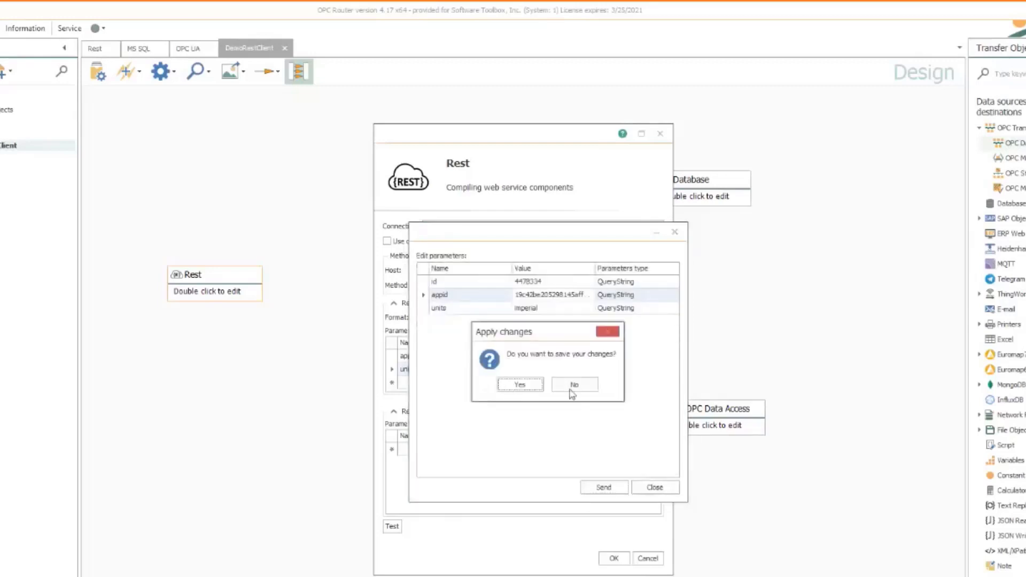
click(519, 385)
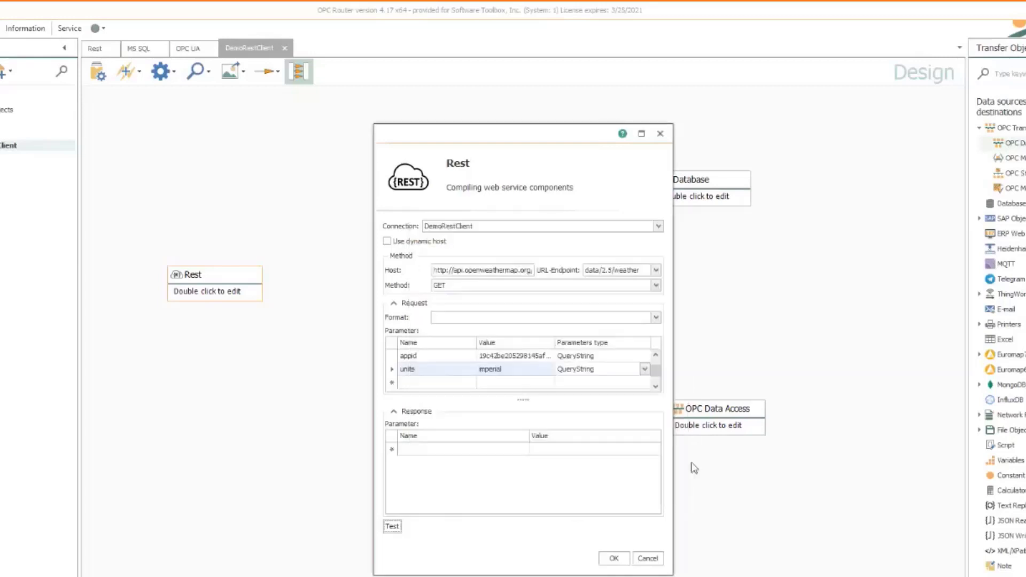
scroll(515, 376, up, 1)
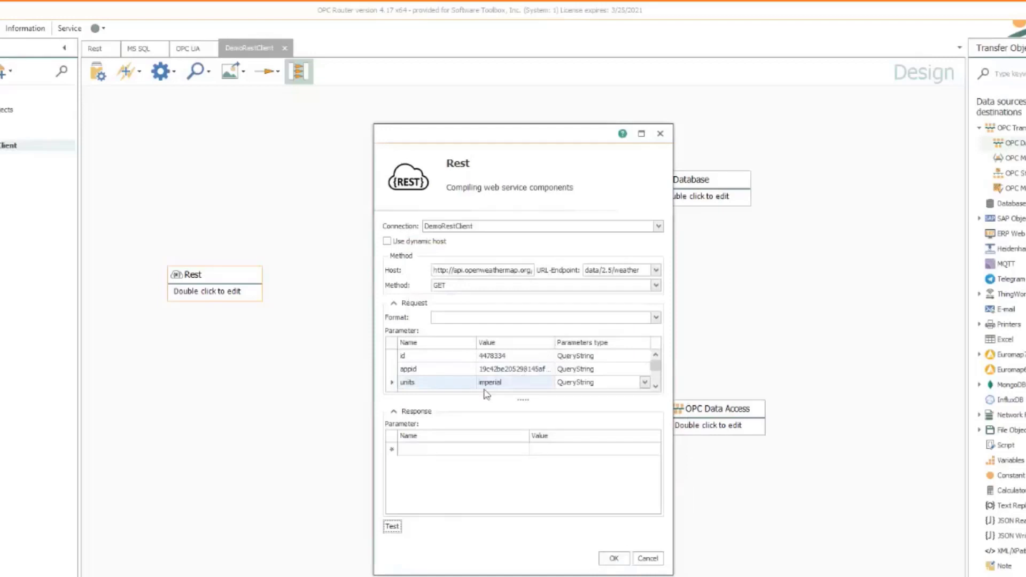
click(521, 370)
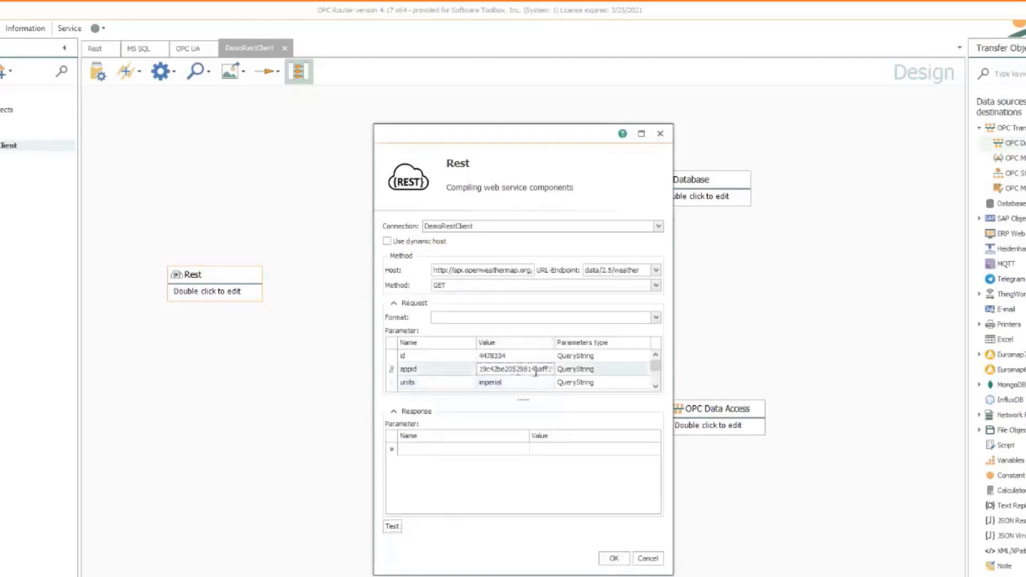
key(ctrl+a)
key(ctrl+v)
key(ctrl+a)
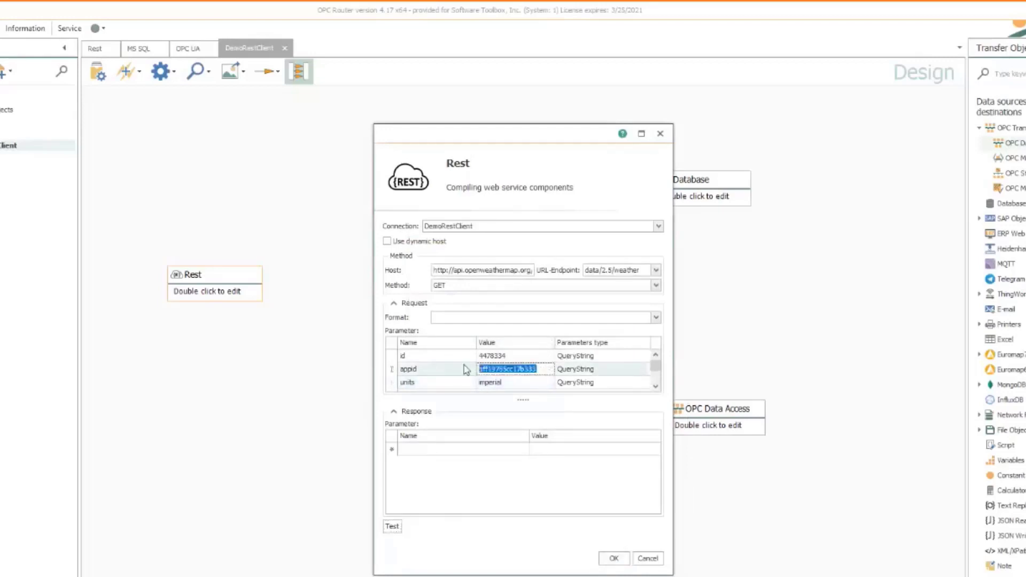
key(Delete)
click(524, 355)
key(ctrl+a)
key(Delete)
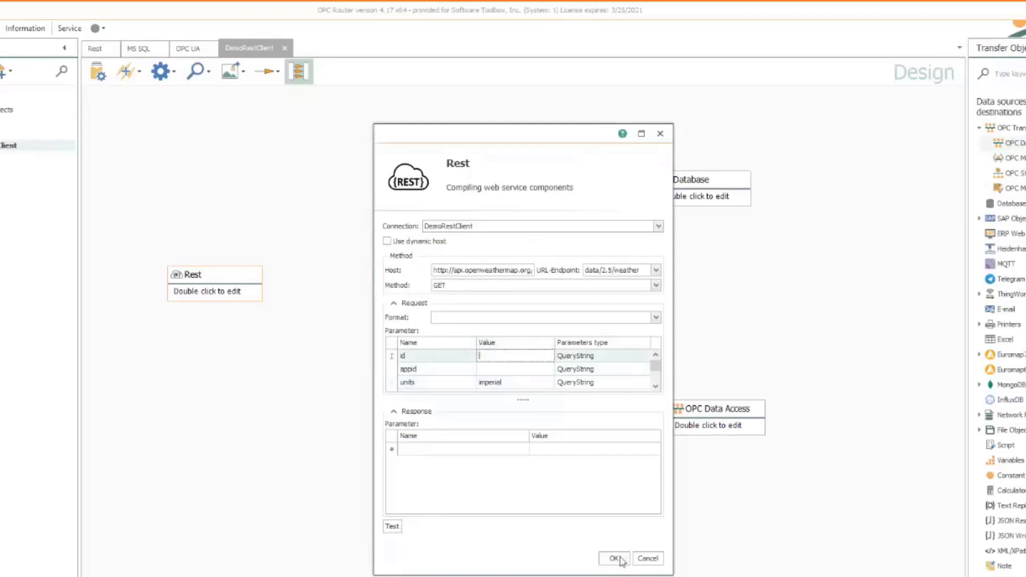
Save the Rest settings and move the Rest object up and left on the canvas.
click(620, 559)
drag(255, 286, 296, 231)
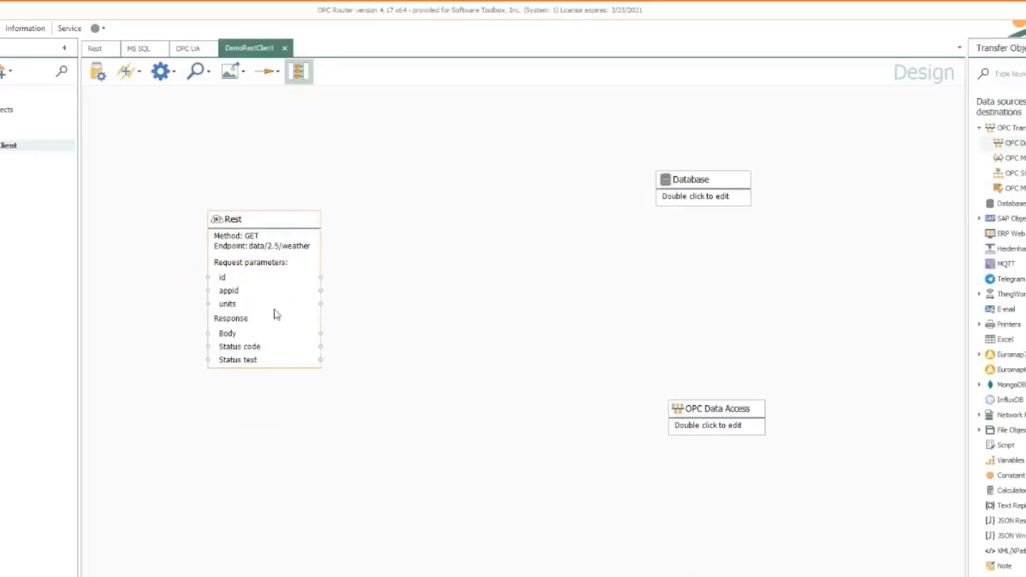
drag(267, 290, 238, 289)
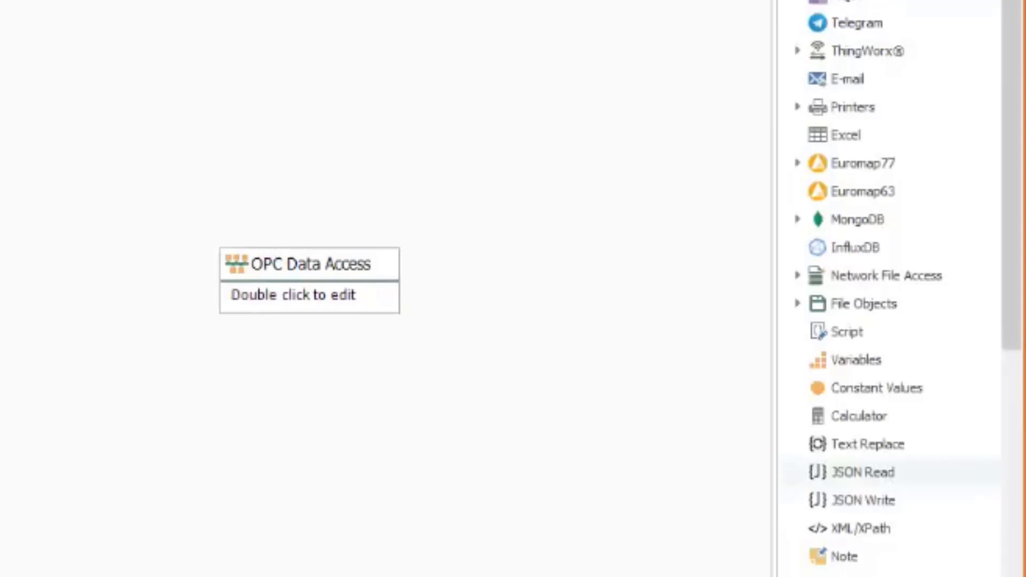
Open the configuration of the JSON Read object placed beside the Rest object.
double_click(455, 248)
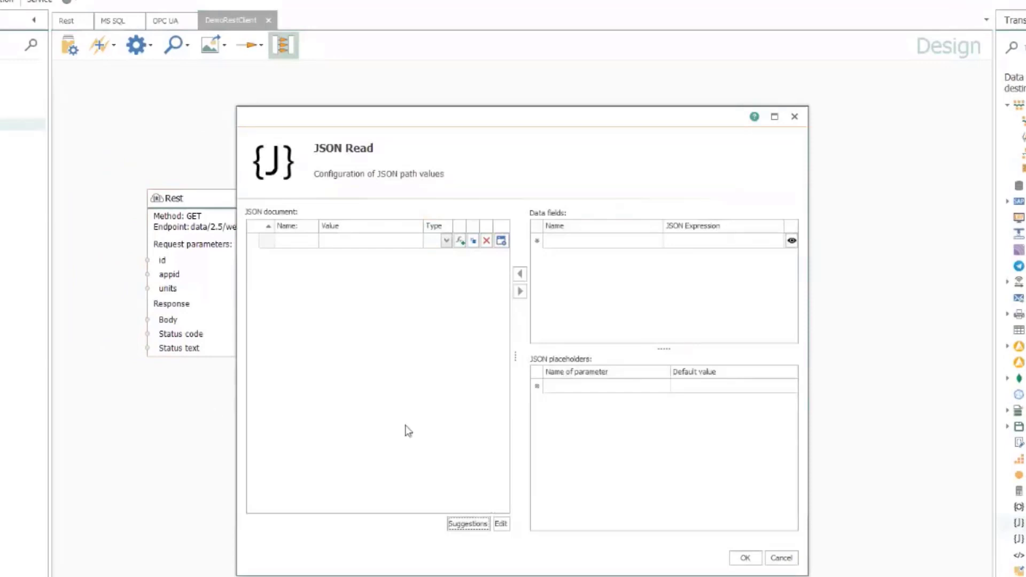
Paste the copied weather JSON into the JSON Read document and parse it into a field tree.
click(501, 525)
click(298, 241)
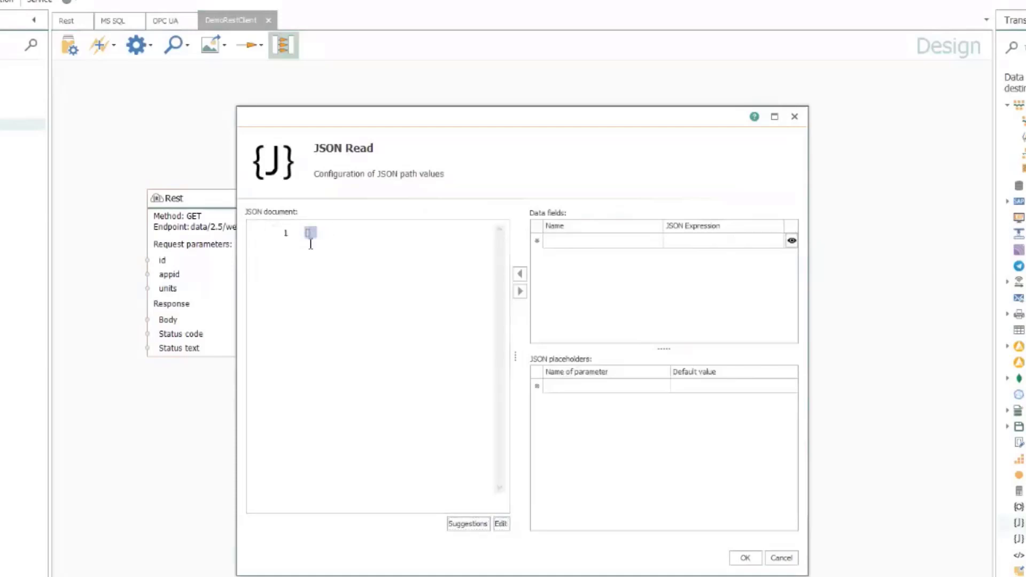
key(ctrl+v)
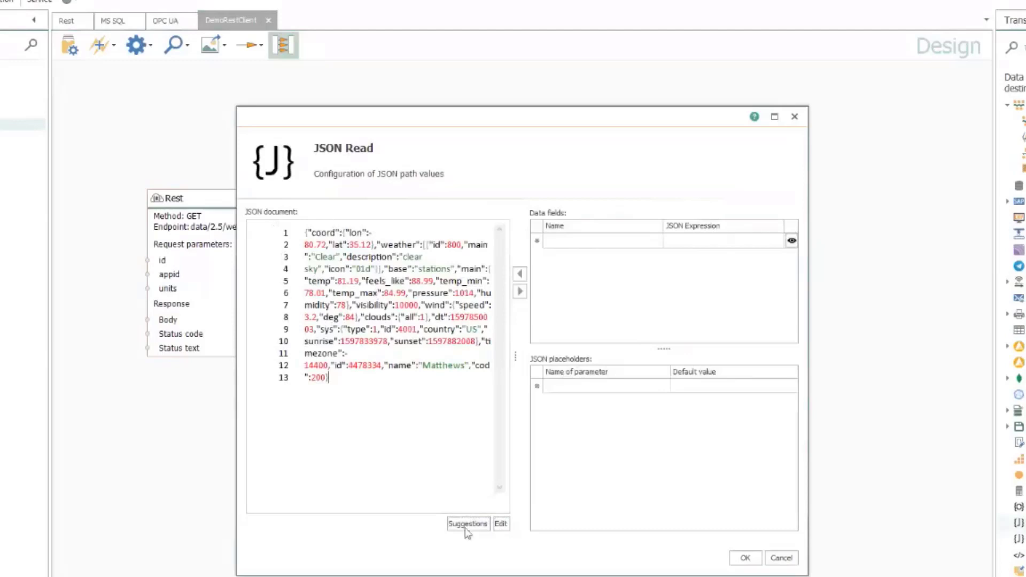
click(501, 524)
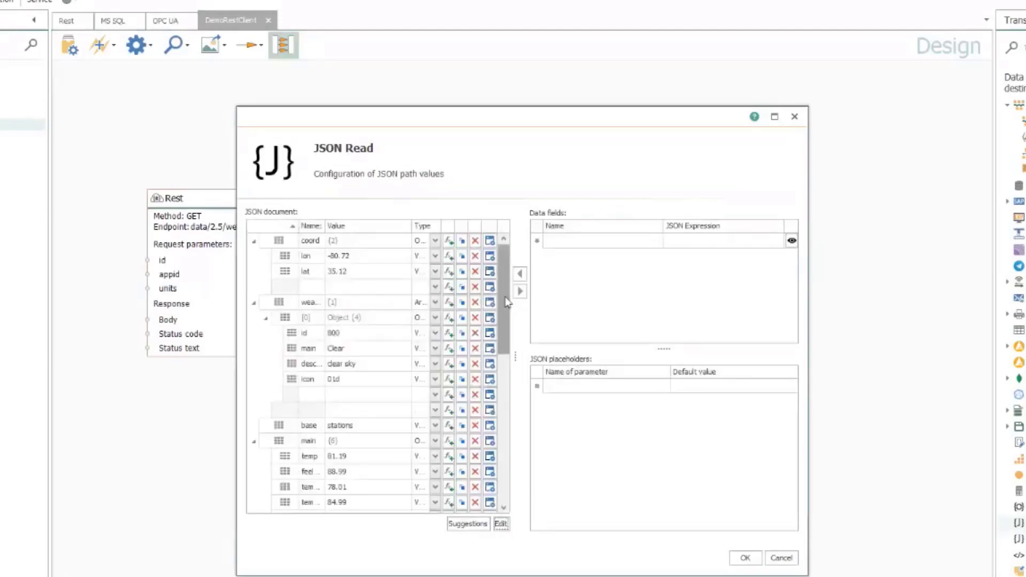
drag(506, 302, 506, 350)
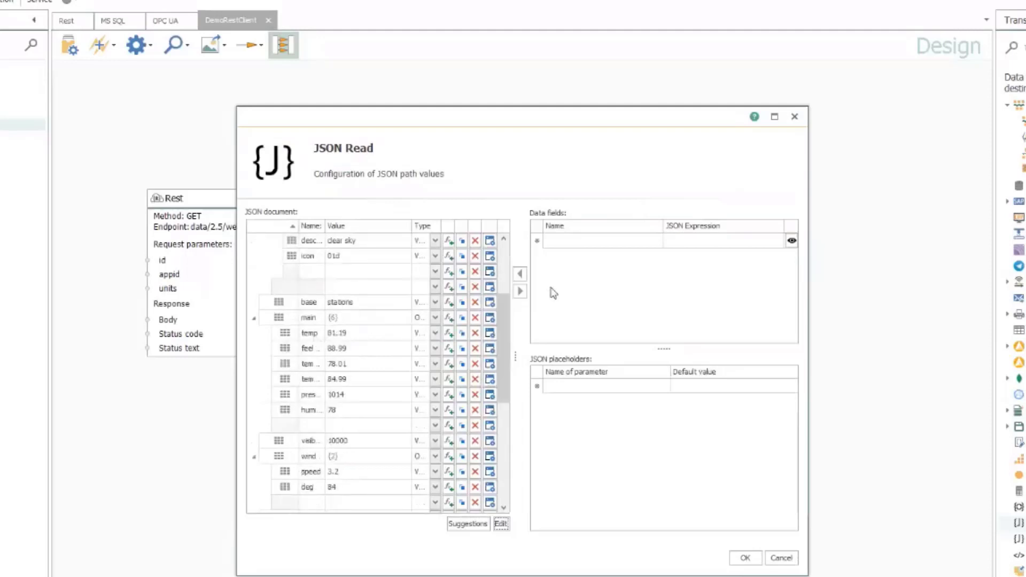
scroll(343, 385, down, 5)
scroll(337, 389, up, 1)
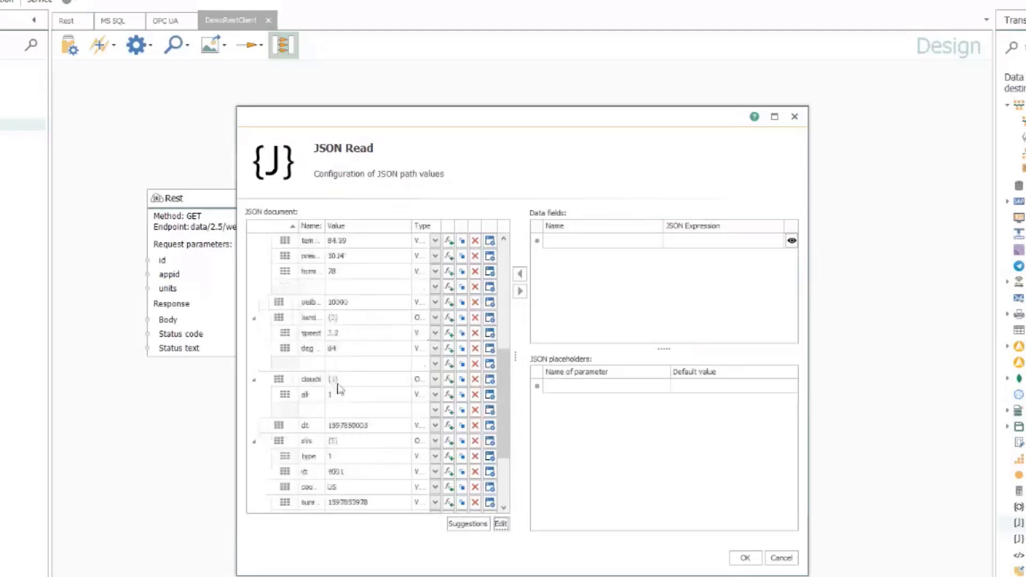
scroll(338, 388, up, 3)
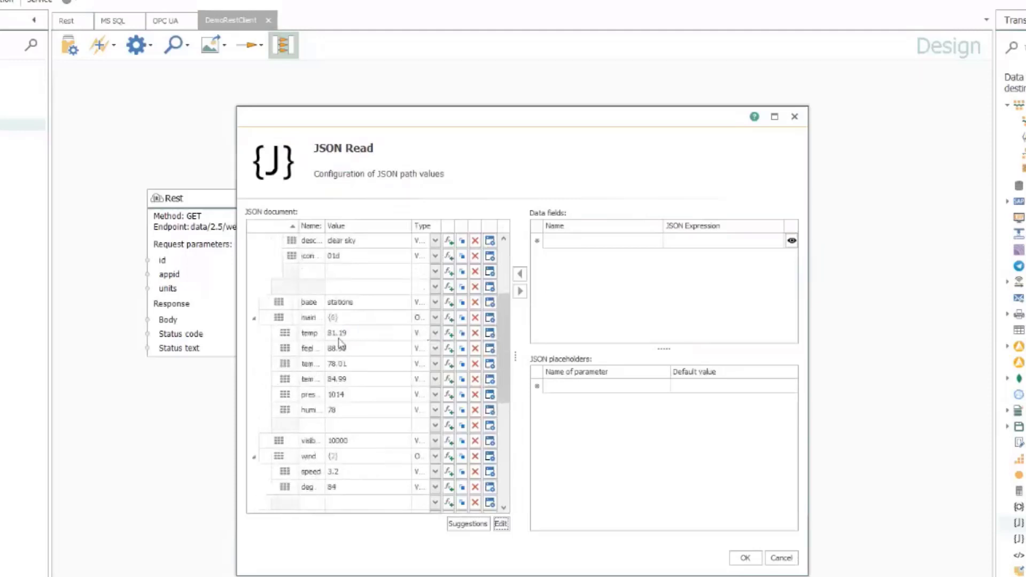
drag(325, 225, 343, 225)
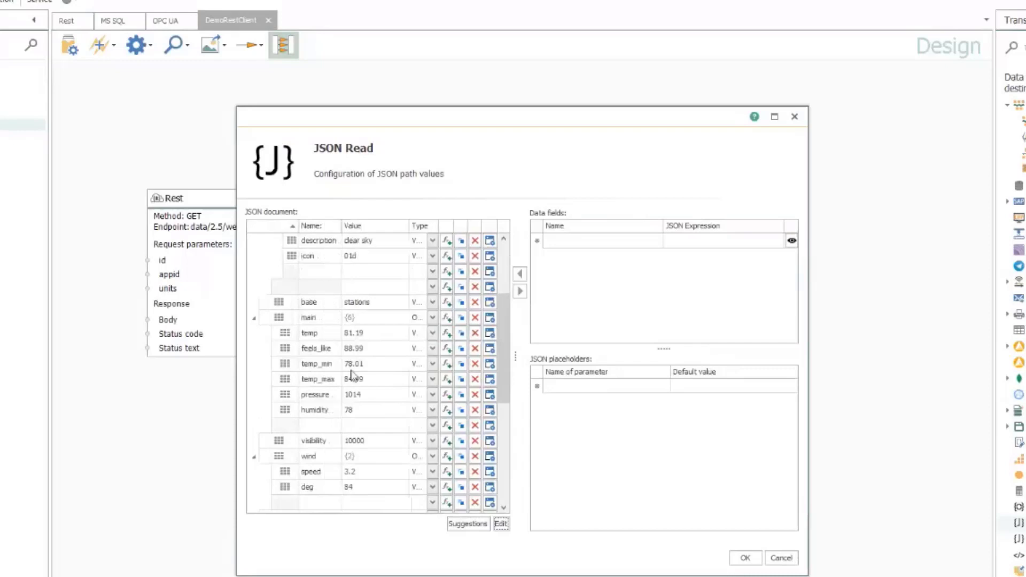
Add main.pressure, main.humidity and main.temp as data fields and confirm.
click(376, 395)
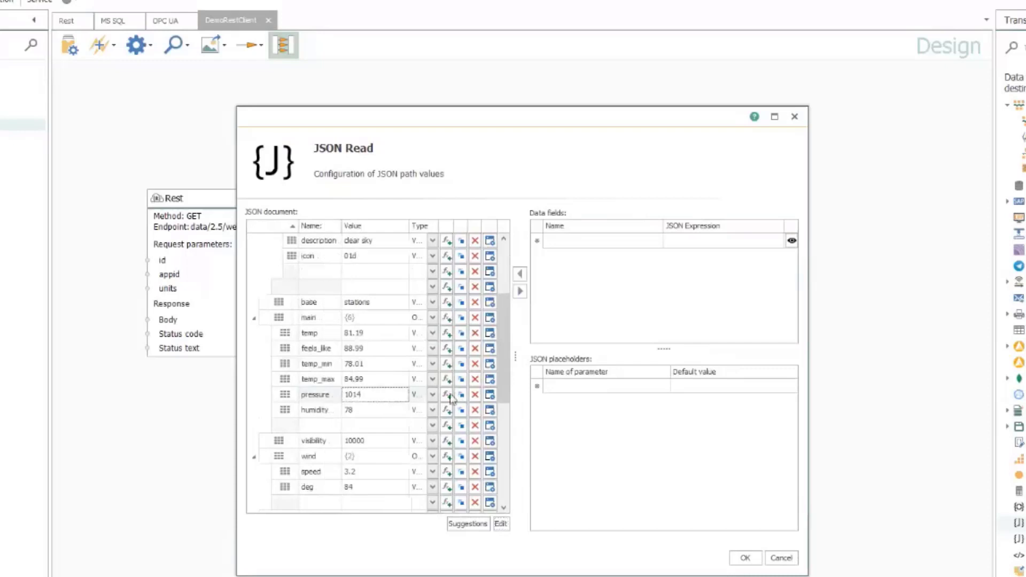
click(448, 395)
click(448, 410)
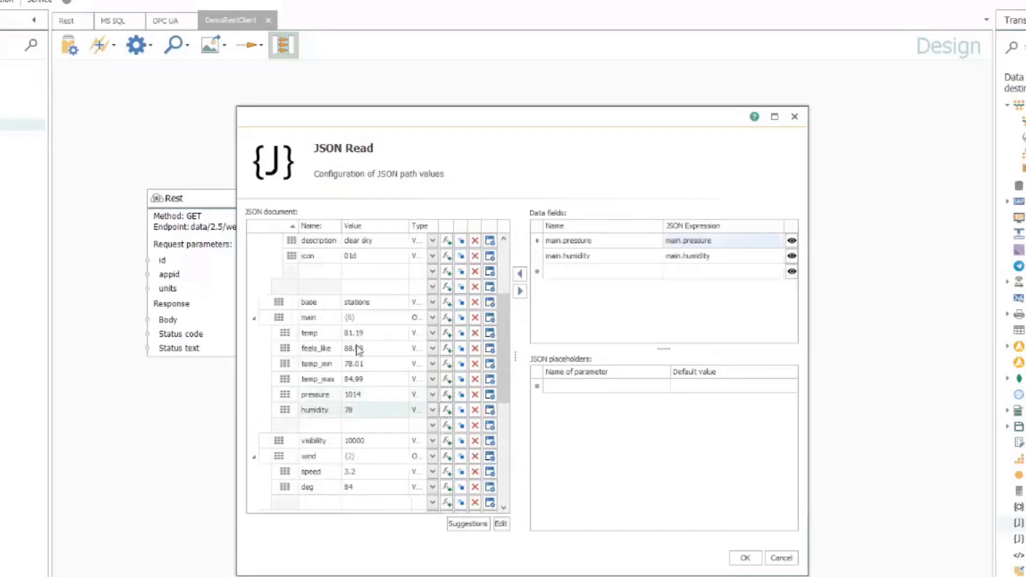
click(448, 334)
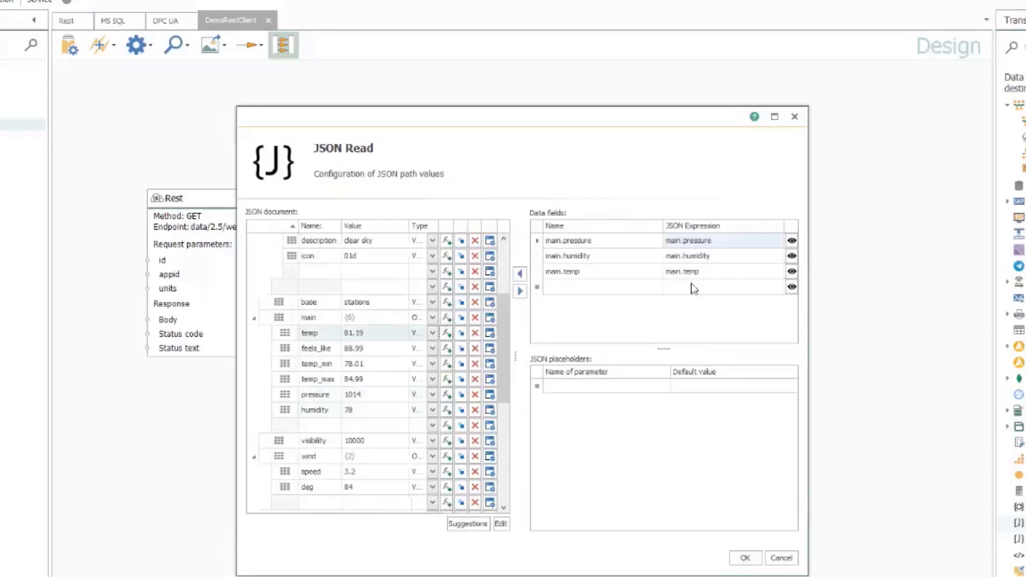
click(742, 559)
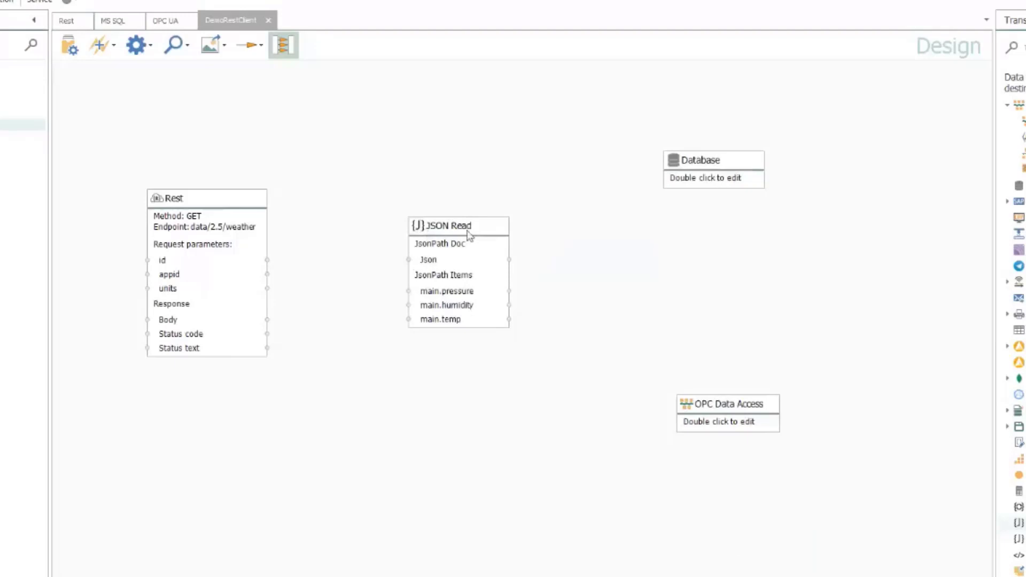
Connect the Rest Body output to JSON Read's Json input and rearrange the Rest, JSON Read and OPC Data Access objects.
drag(467, 234, 471, 208)
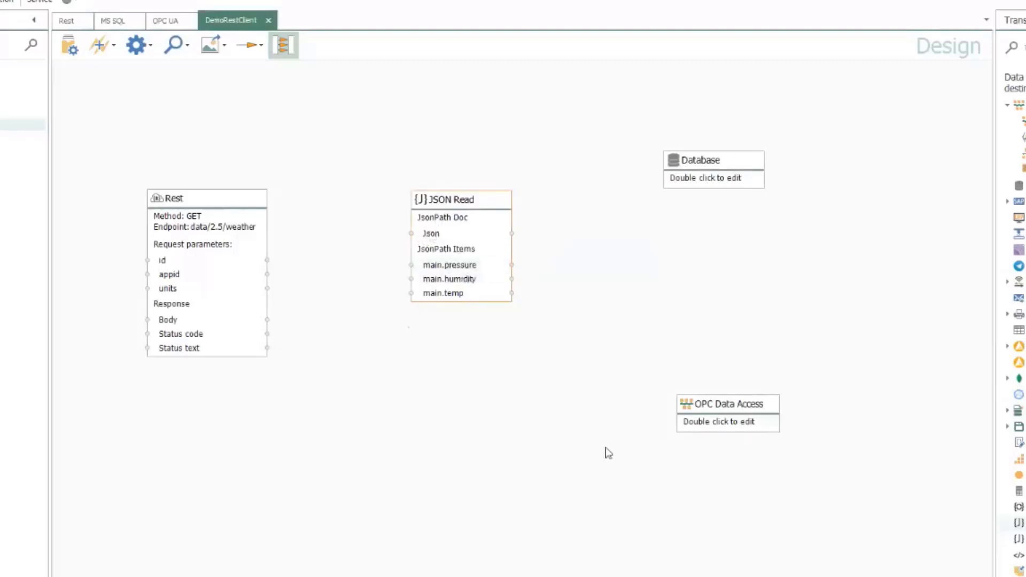
drag(238, 210, 262, 171)
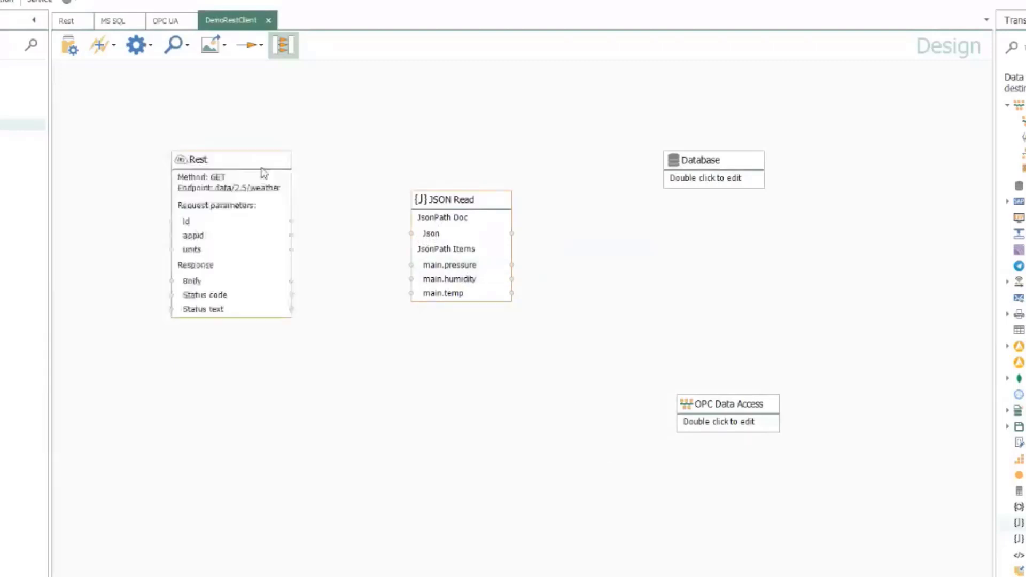
drag(216, 283, 417, 233)
drag(478, 208, 505, 244)
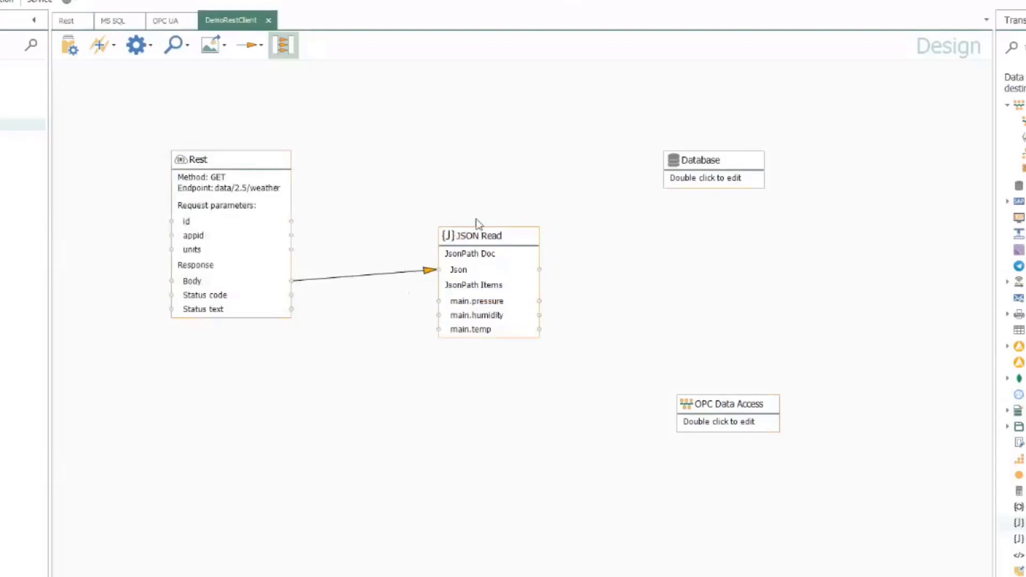
drag(489, 251, 475, 251)
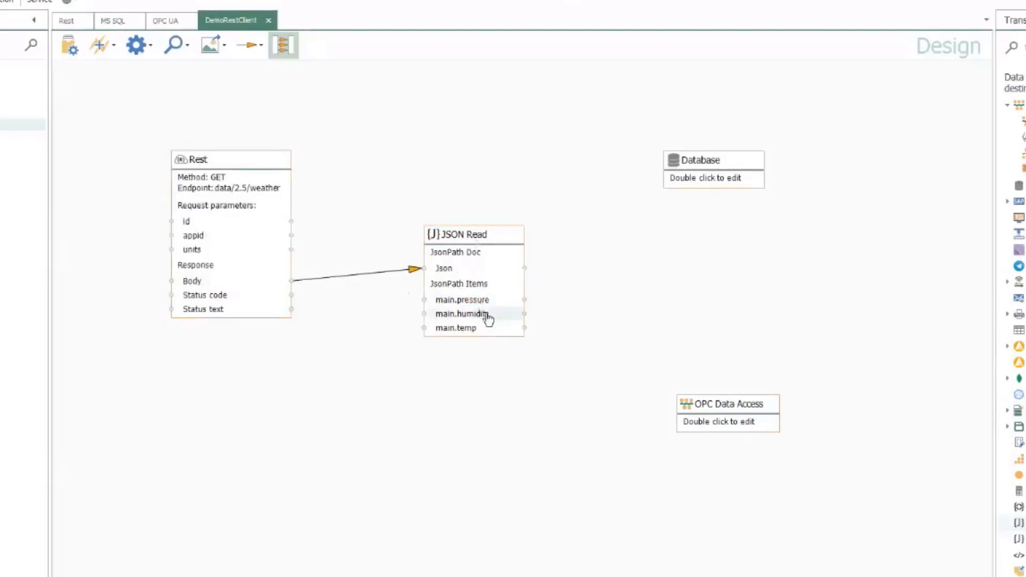
drag(749, 411, 747, 363)
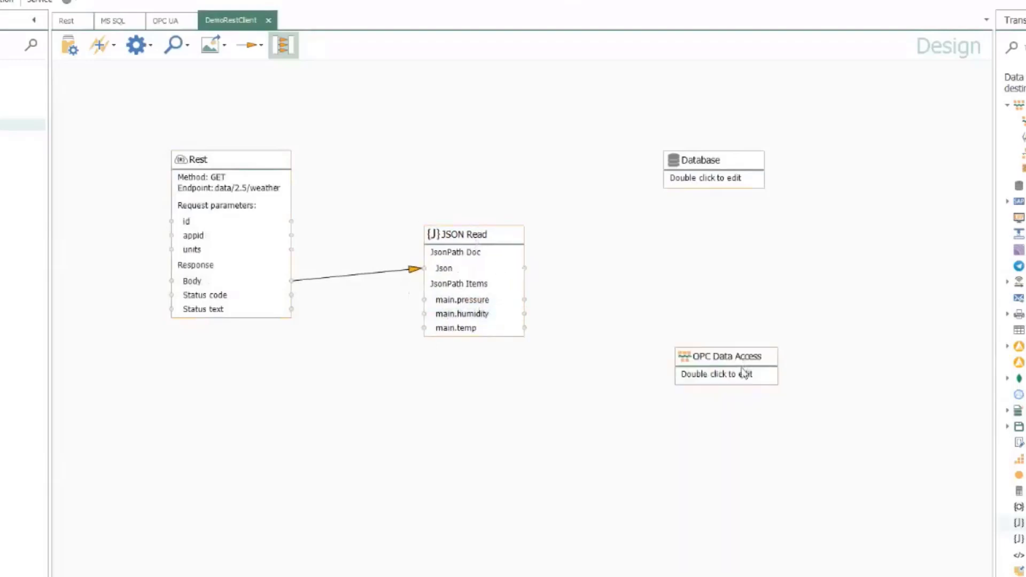
Select DemoUAServer as the OPC Data Access object's connection.
double_click(745, 373)
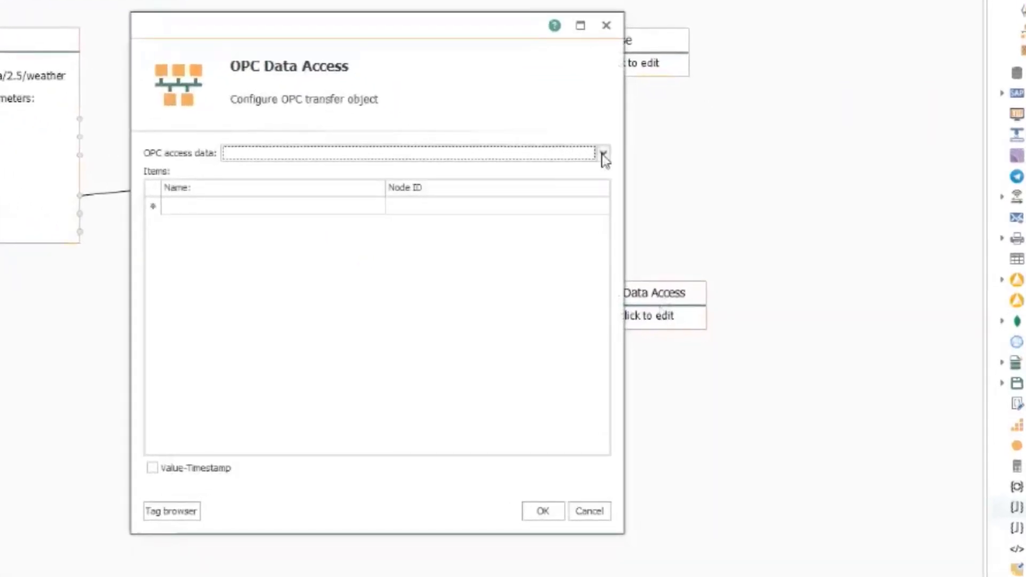
click(603, 154)
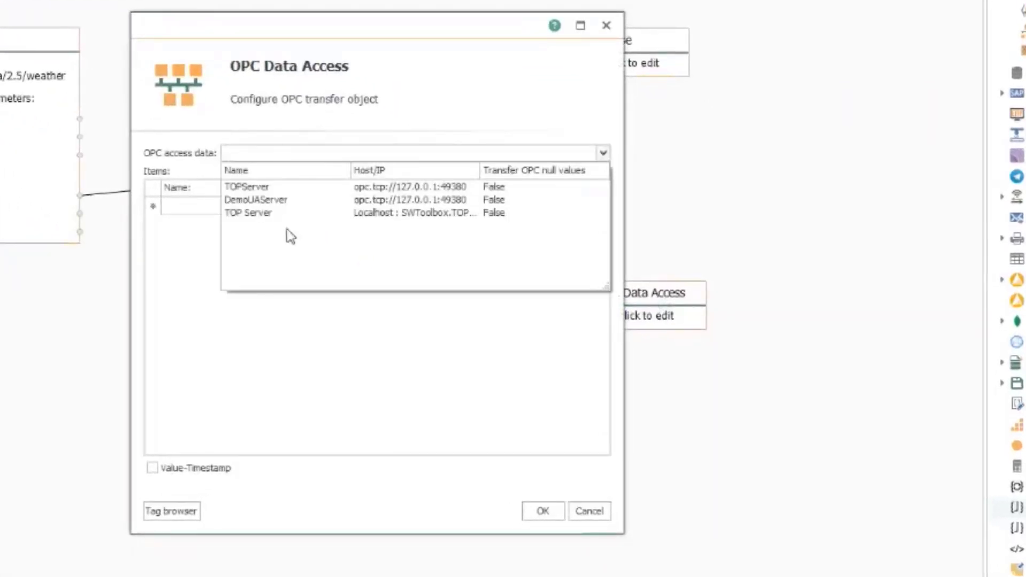
click(254, 199)
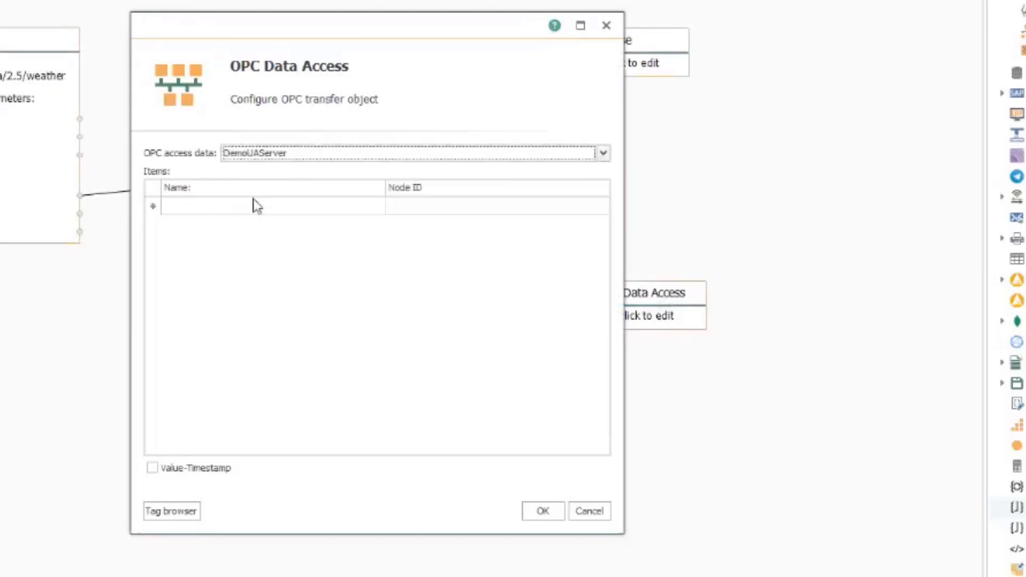
Add the Humidity, Pressure and ResultCode tags from Channel1.Device1 and confirm the settings.
click(178, 513)
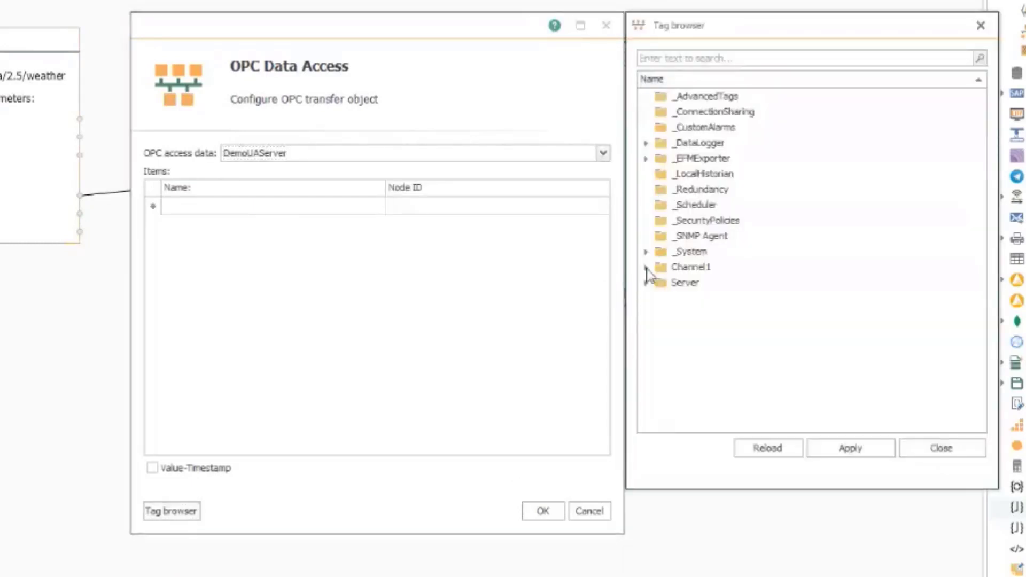
click(646, 267)
click(661, 314)
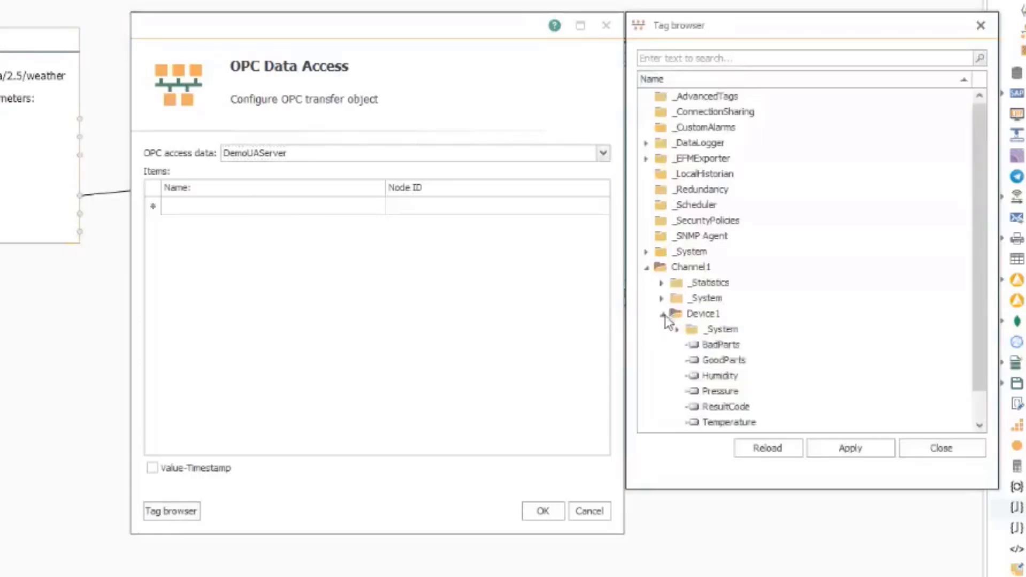
click(731, 349)
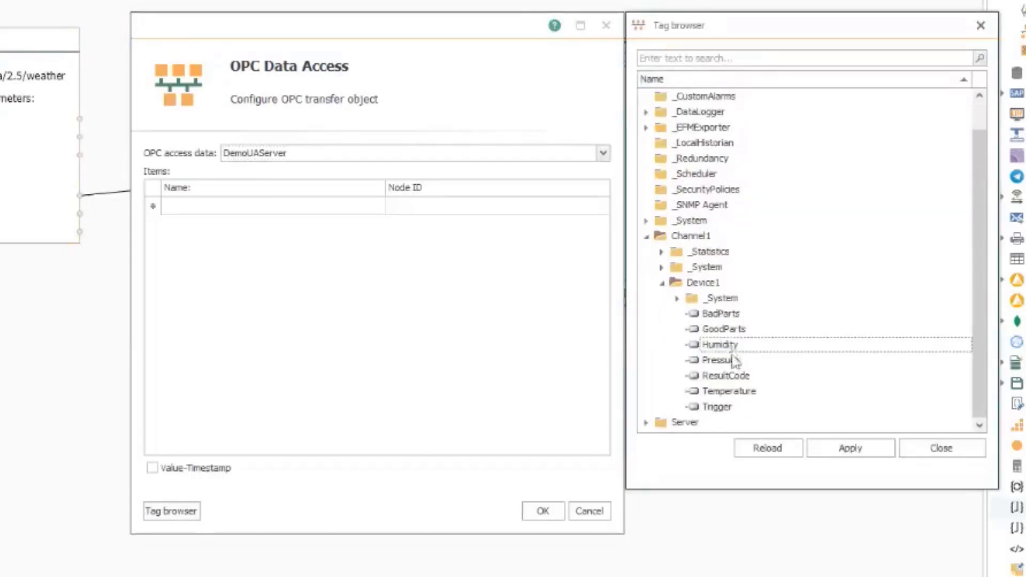
click(734, 363)
click(733, 396)
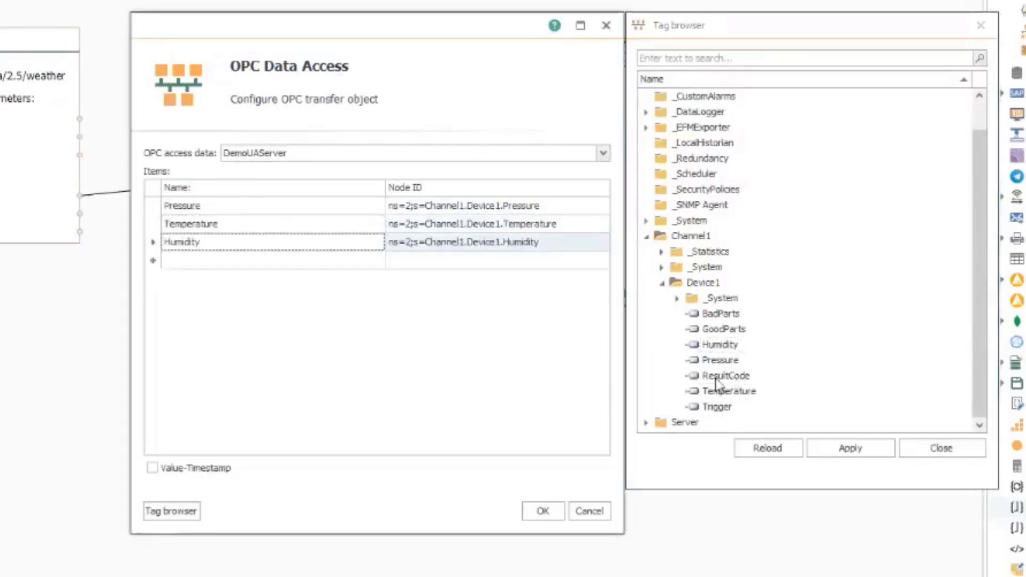
click(719, 376)
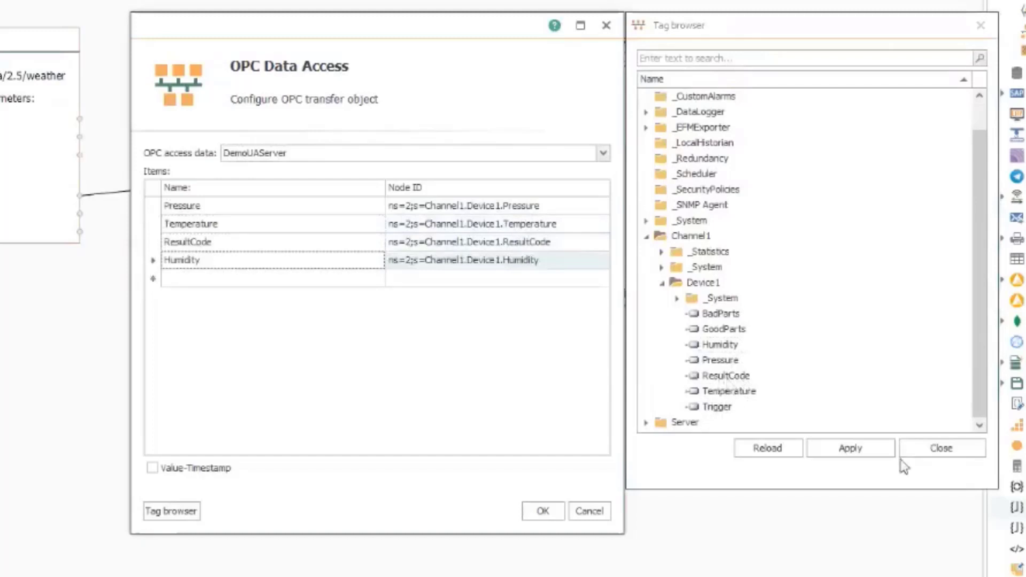
click(935, 449)
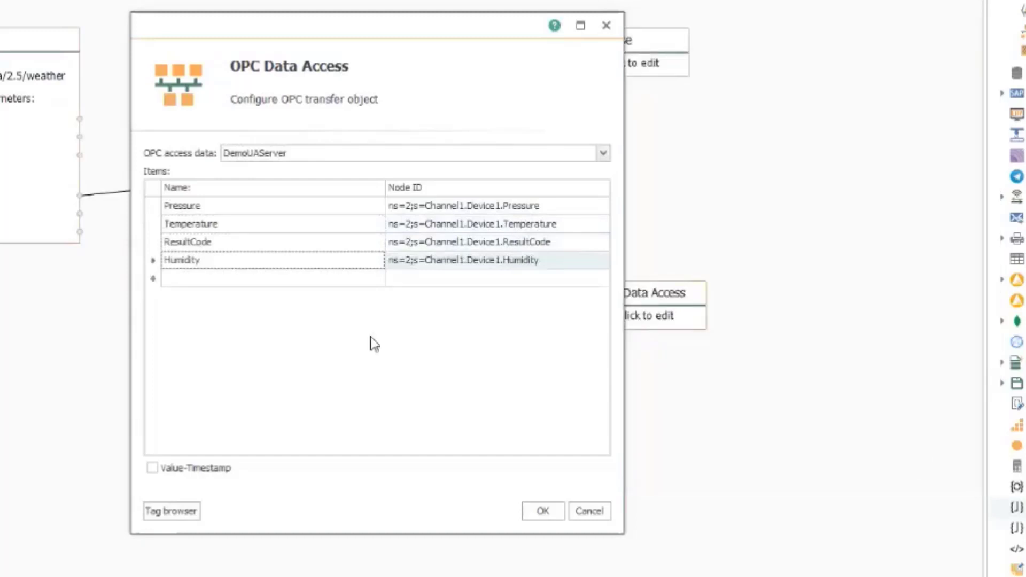
click(542, 511)
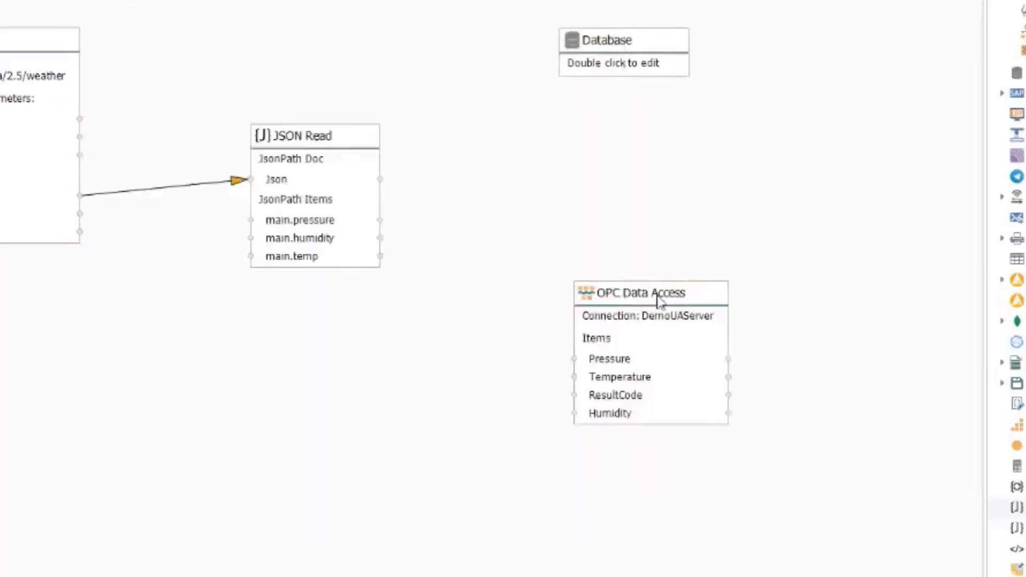
Link main.pressure, main.humidity, main.temp to Pressure, Humidity, Temperature, and Status code to ResultCode.
drag(661, 301, 682, 270)
drag(327, 224, 631, 337)
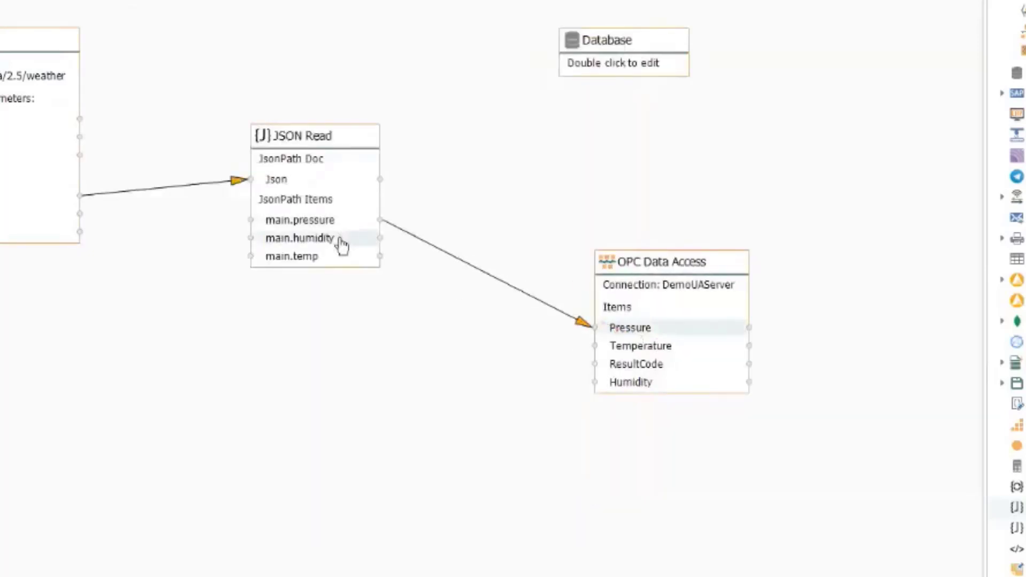
drag(342, 246, 630, 393)
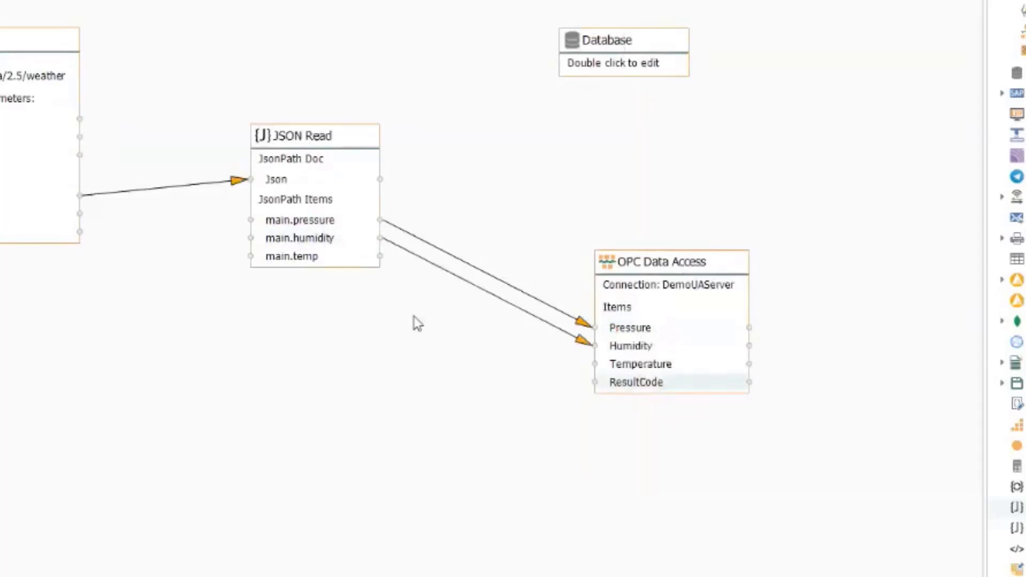
drag(332, 257, 607, 369)
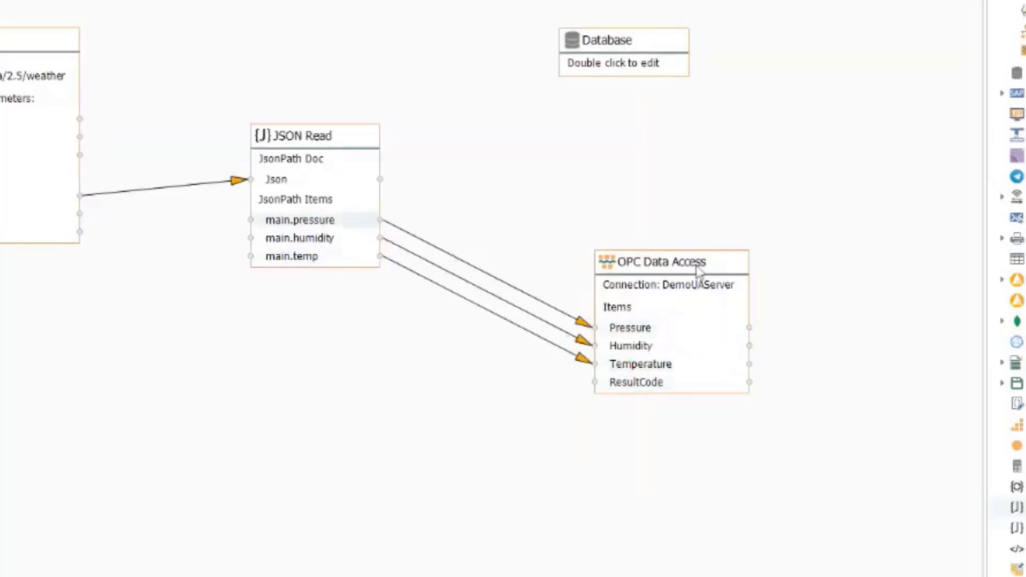
drag(696, 265, 720, 242)
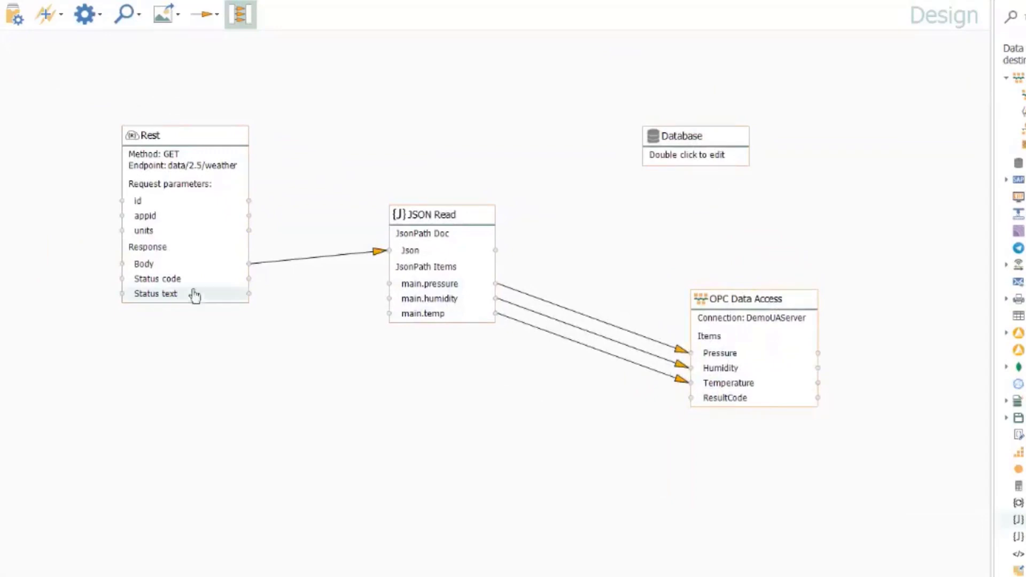
drag(193, 278, 715, 407)
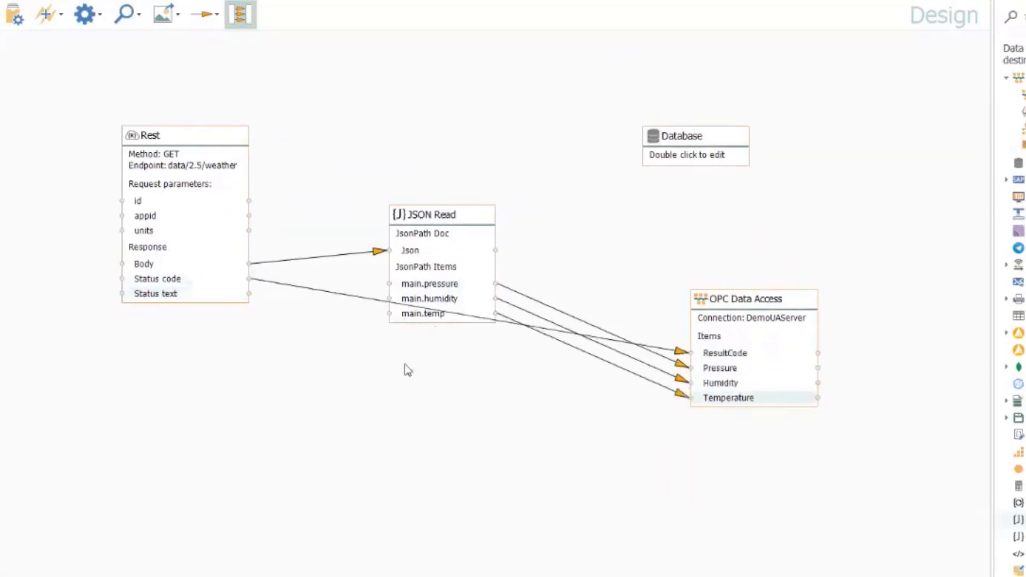
drag(184, 142, 144, 242)
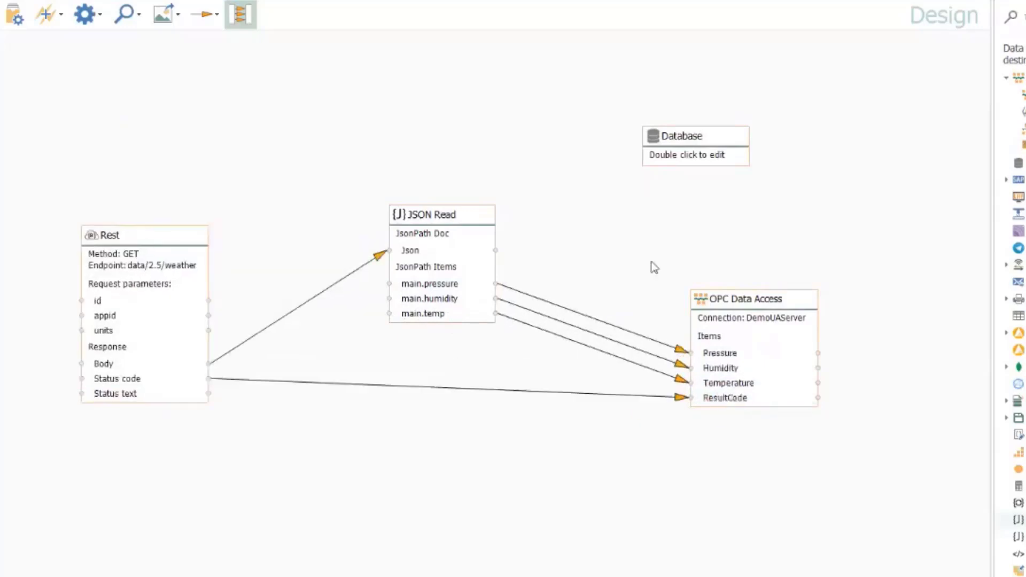
drag(727, 315, 730, 342)
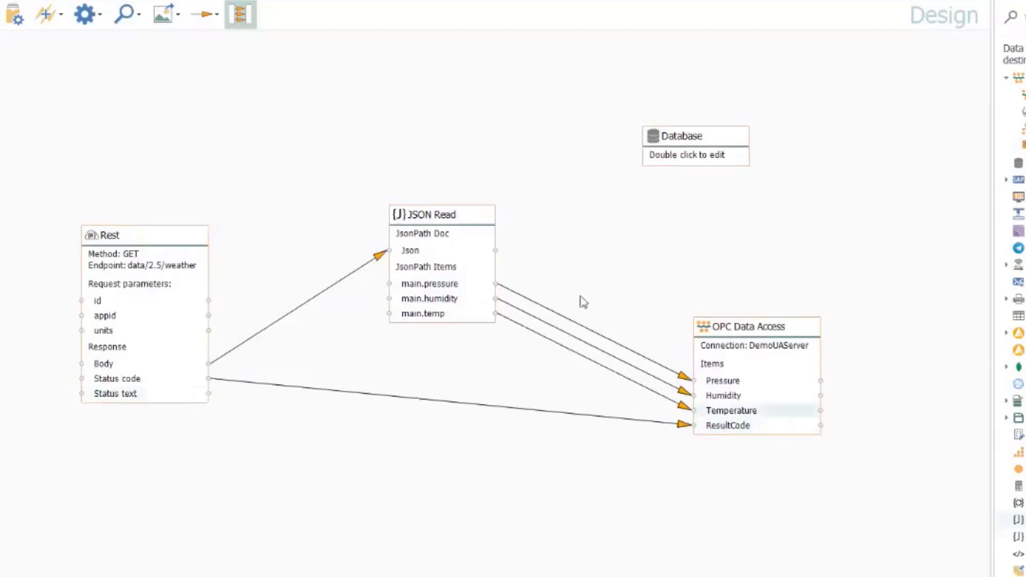
Point the Database object at DemoSQLServer and the weatherData table, dismissing the Oracle error.
double_click(710, 160)
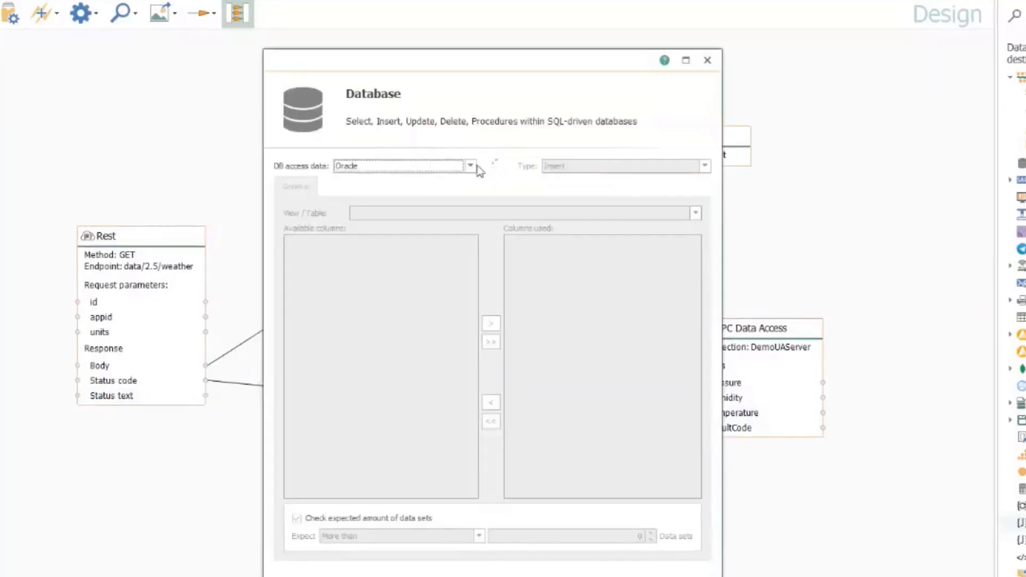
click(435, 175)
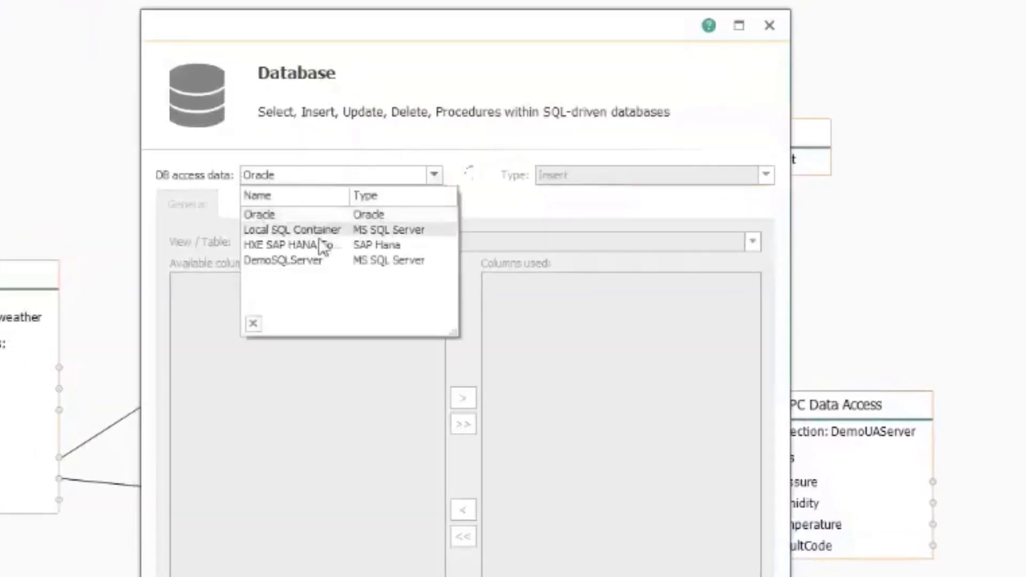
click(428, 434)
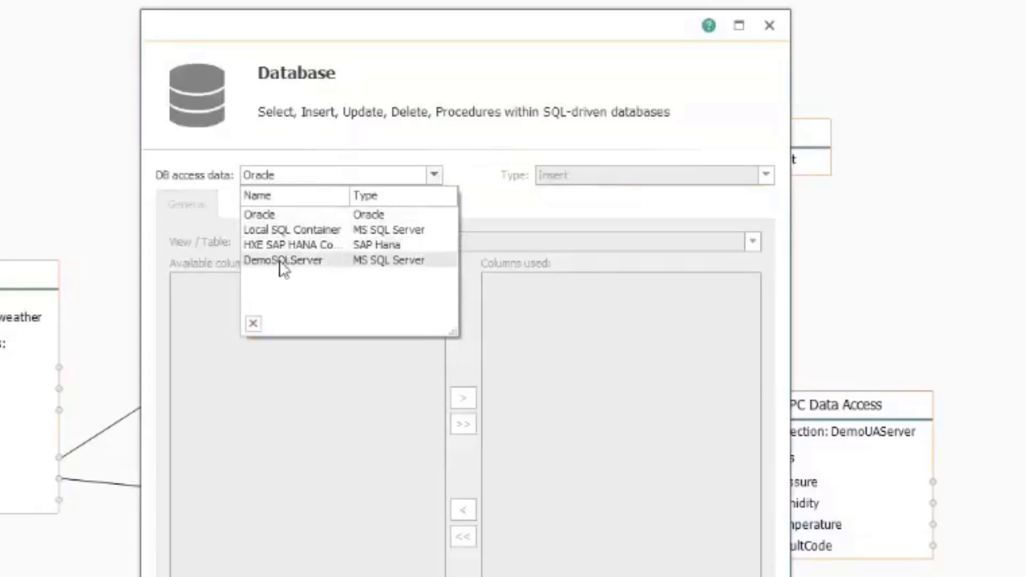
click(284, 261)
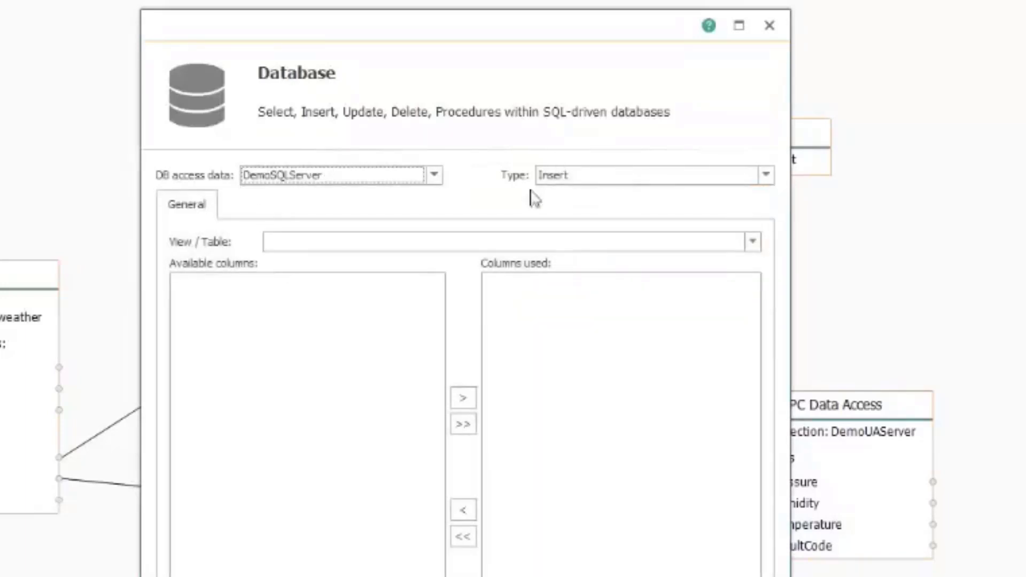
click(759, 247)
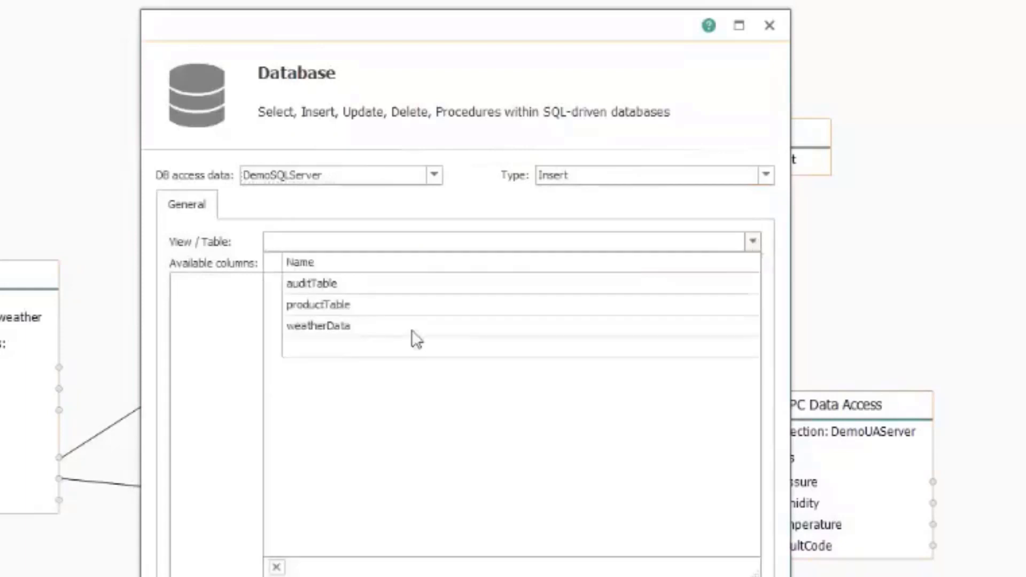
click(342, 327)
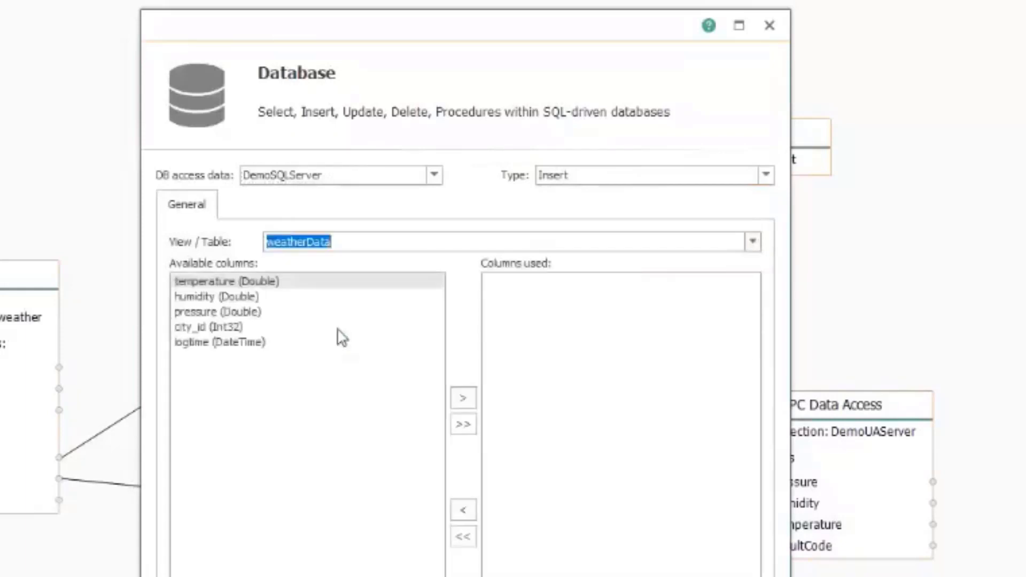
Add temperature, humidity, pressure and city_id to the columns used and confirm.
double_click(205, 282)
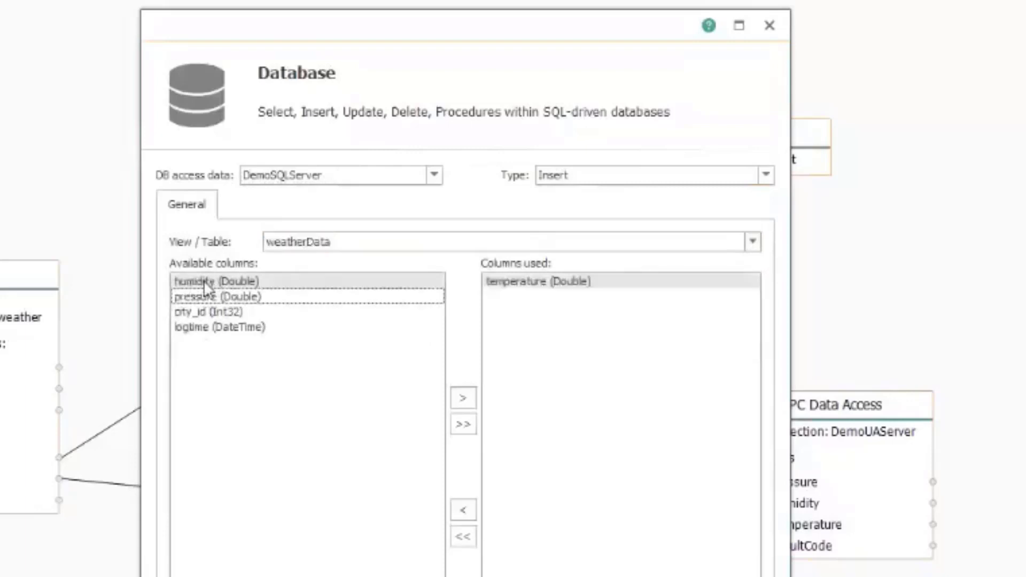
double_click(205, 283)
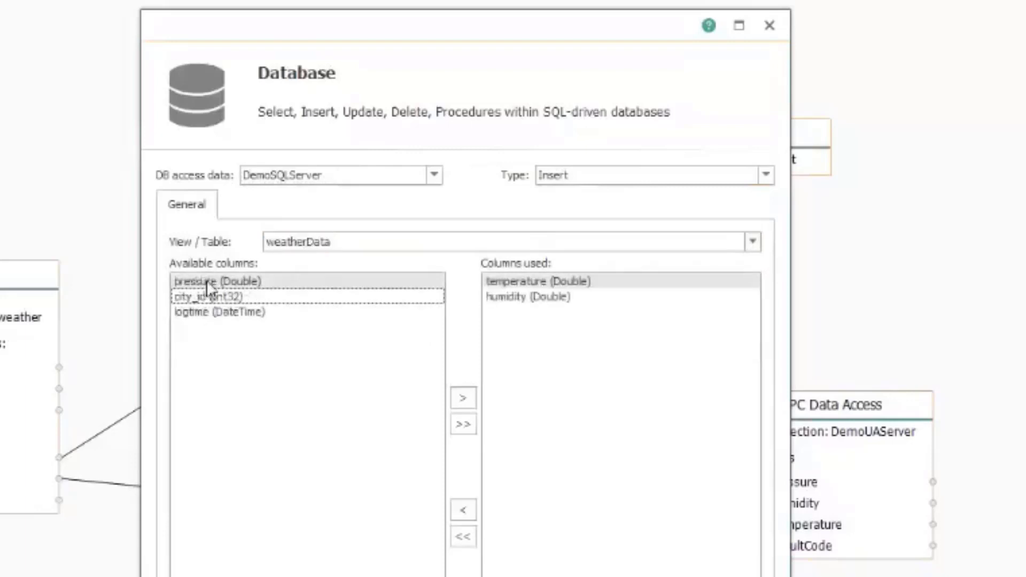
double_click(221, 283)
double_click(225, 286)
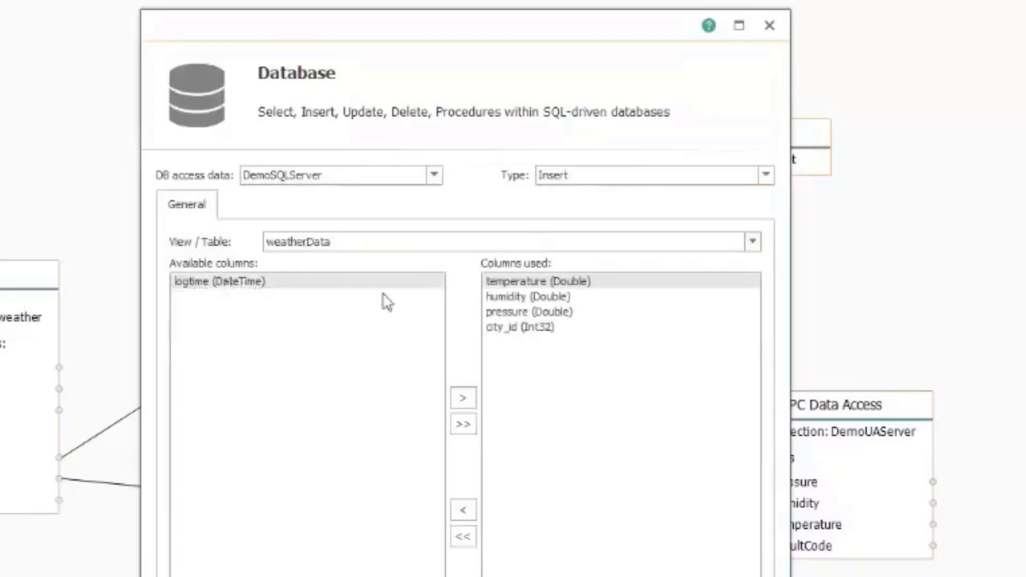
click(332, 339)
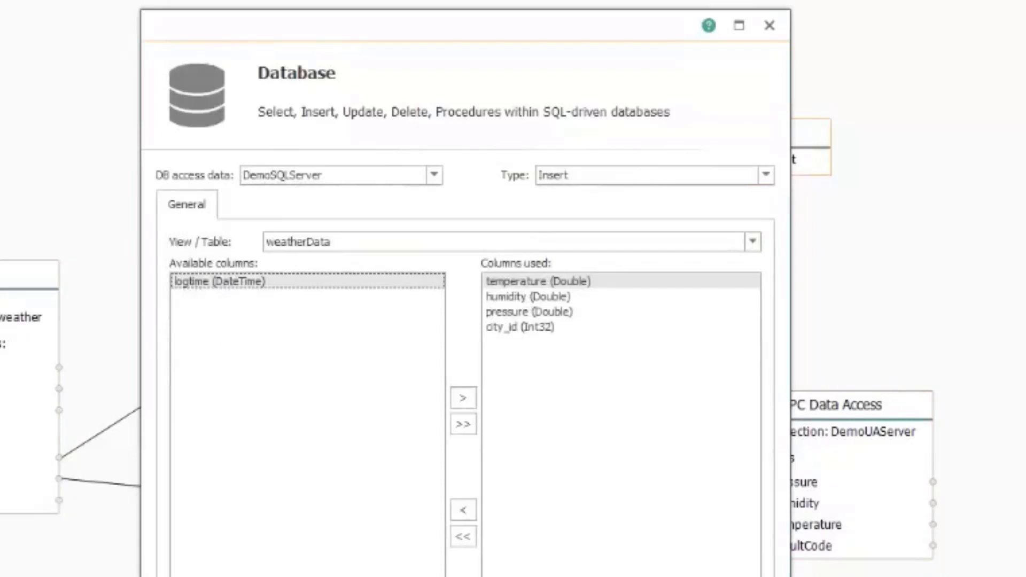
key(Return)
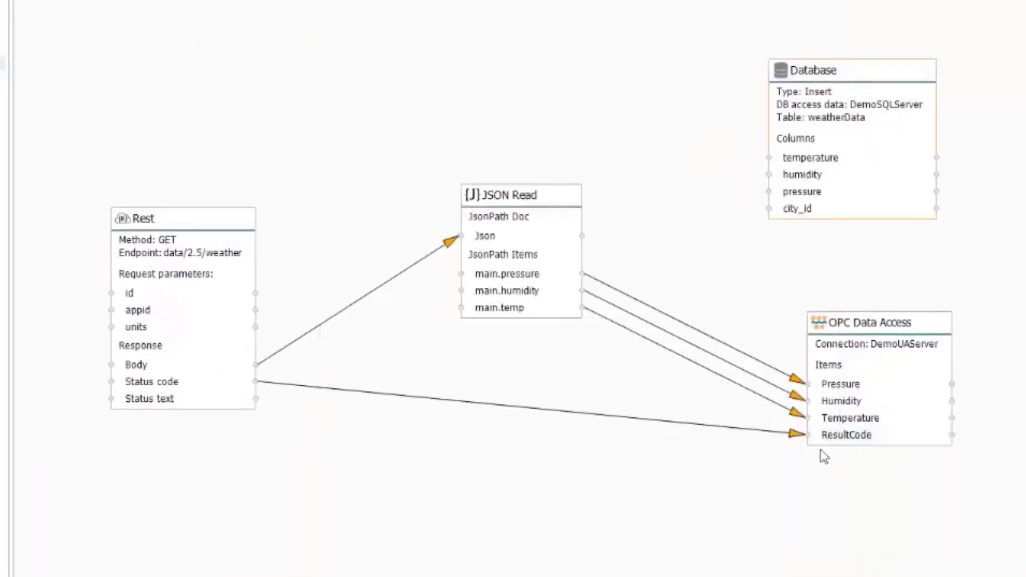
Link main.pressure, main.humidity and main.temp to the Database pressure, humidity and temperature columns.
mouse_move(531, 278)
mouse_down()
mouse_move(839, 184)
mouse_move(806, 191)
mouse_up()
drag(553, 293, 808, 193)
drag(531, 307, 803, 197)
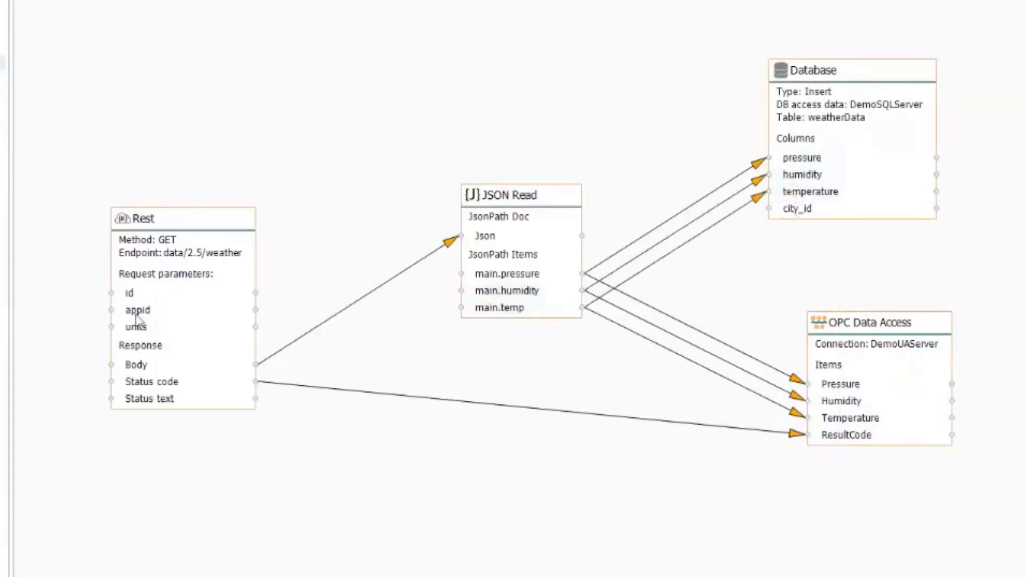
Place a Constant Values block at the left and reposition the Rest block.
drag(216, 229, 307, 249)
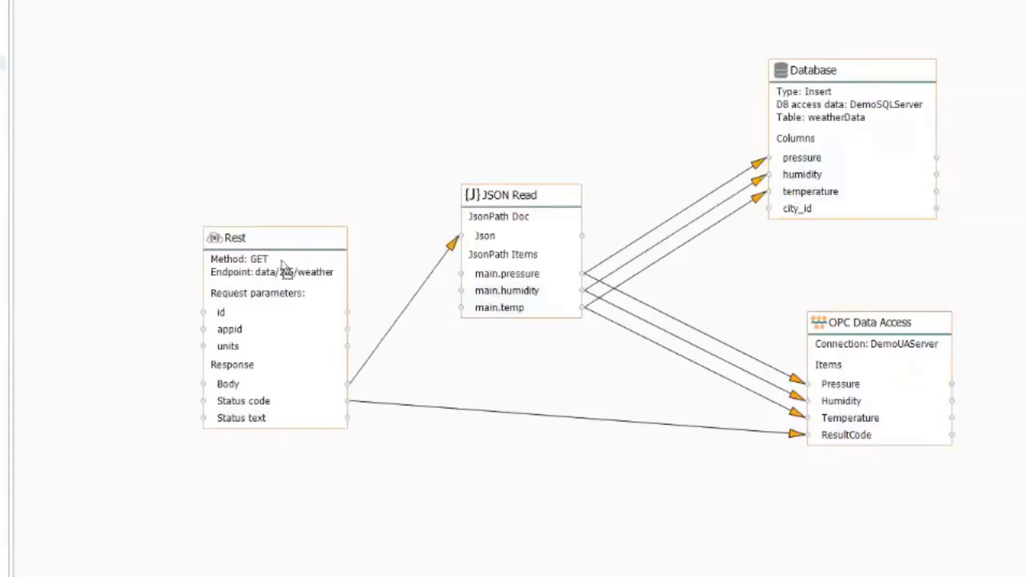
drag(299, 270, 75, 275)
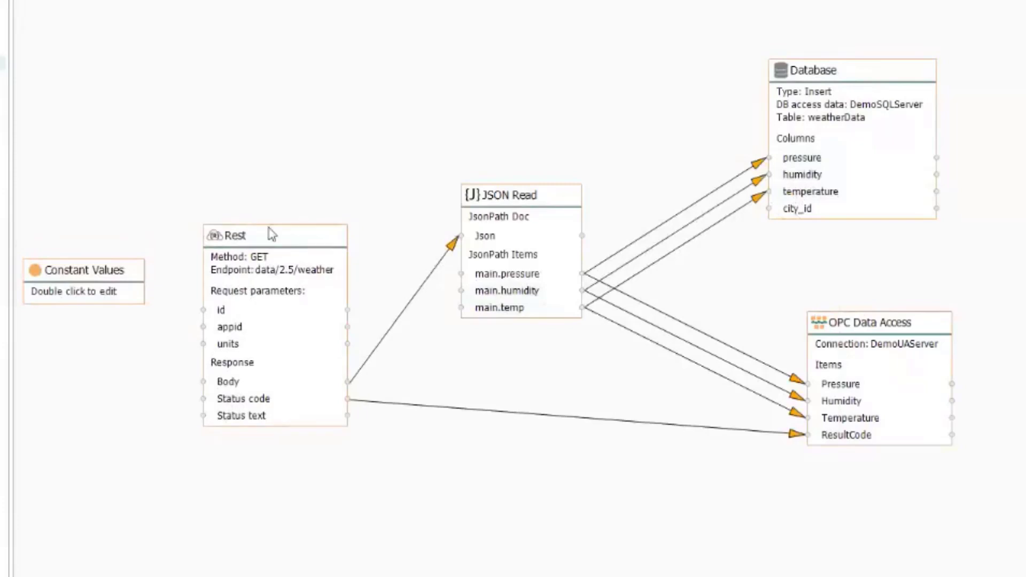
drag(270, 251, 274, 232)
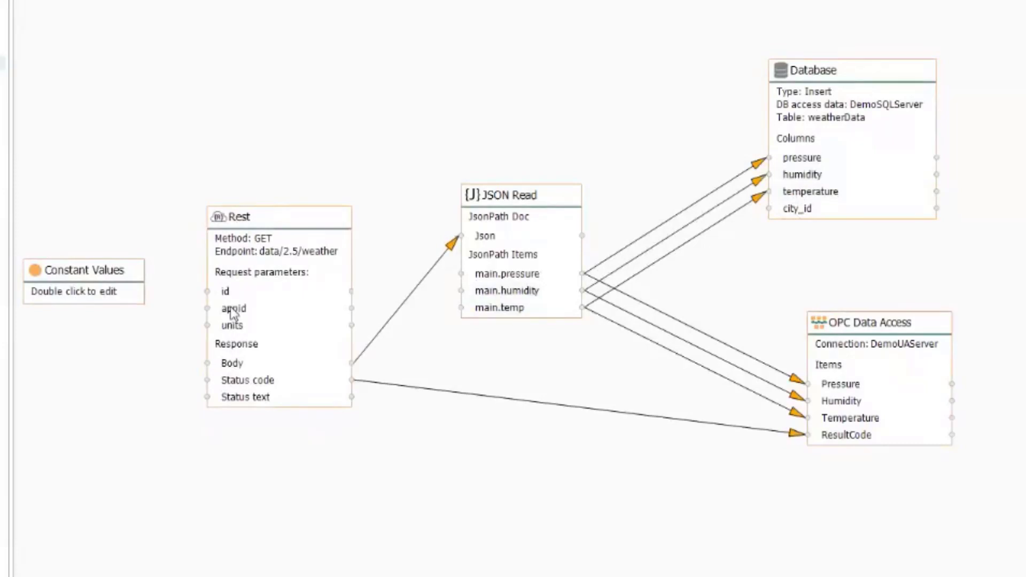
Enter city id 4478334, the API key and 'imperial' as the three Constant Values rows and save.
double_click(80, 291)
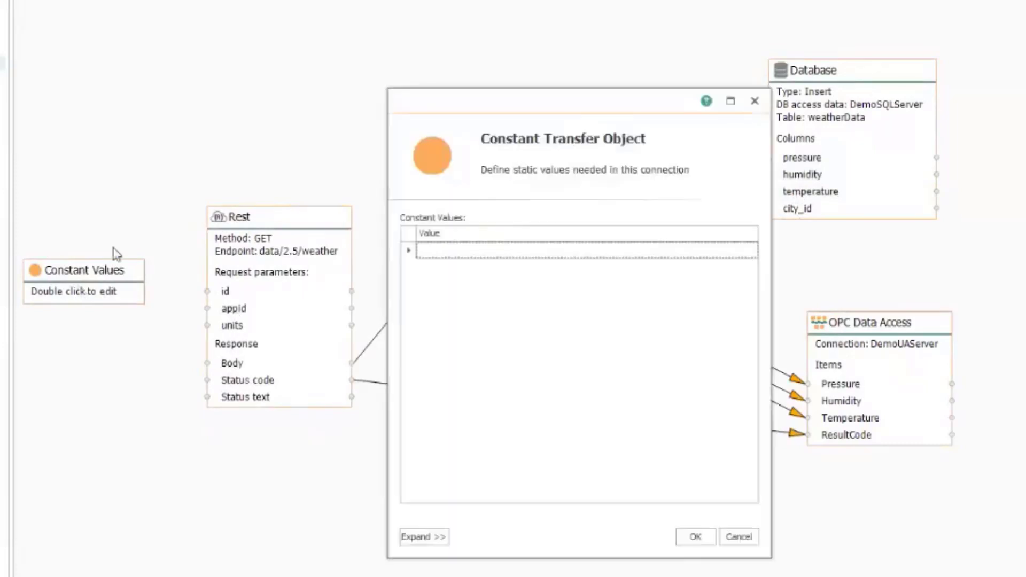
click(425, 250)
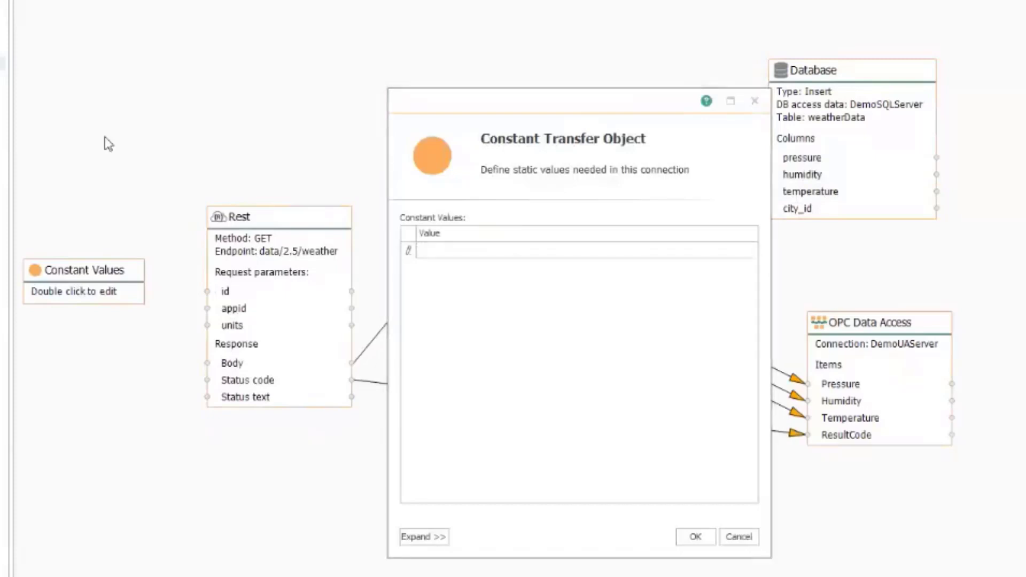
click(485, 252)
text(4478334)
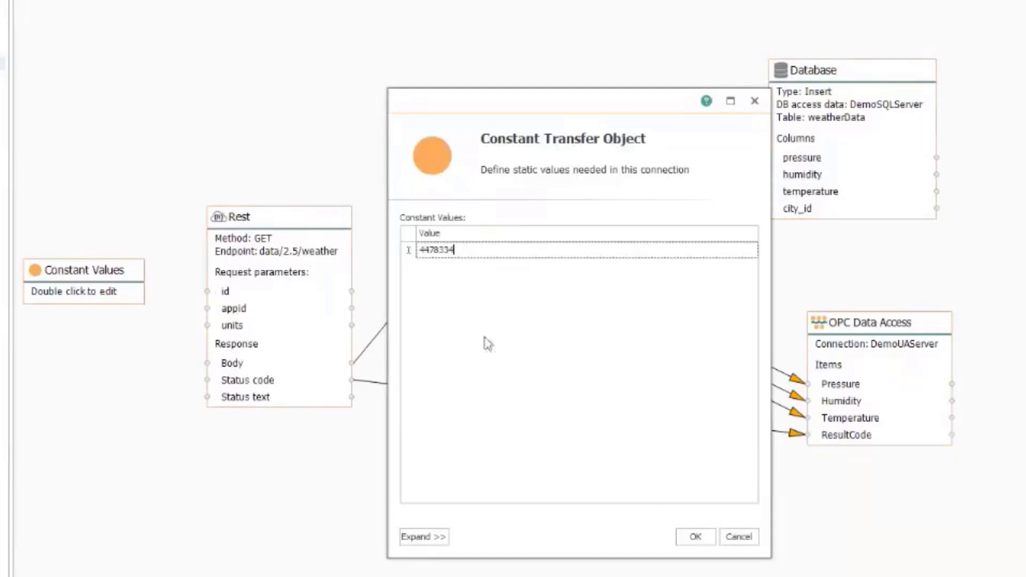
click(463, 266)
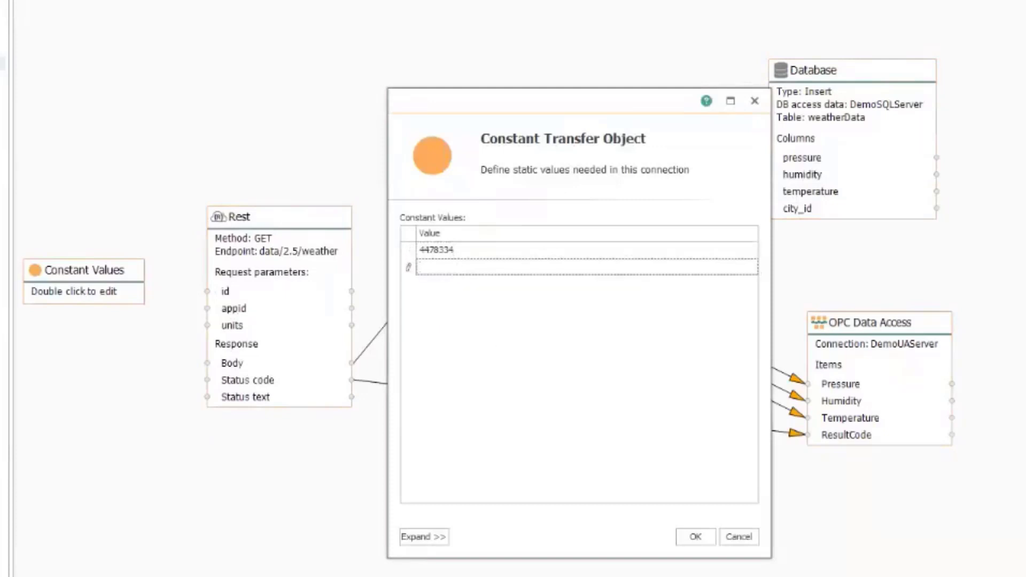
key(alt+Tab)
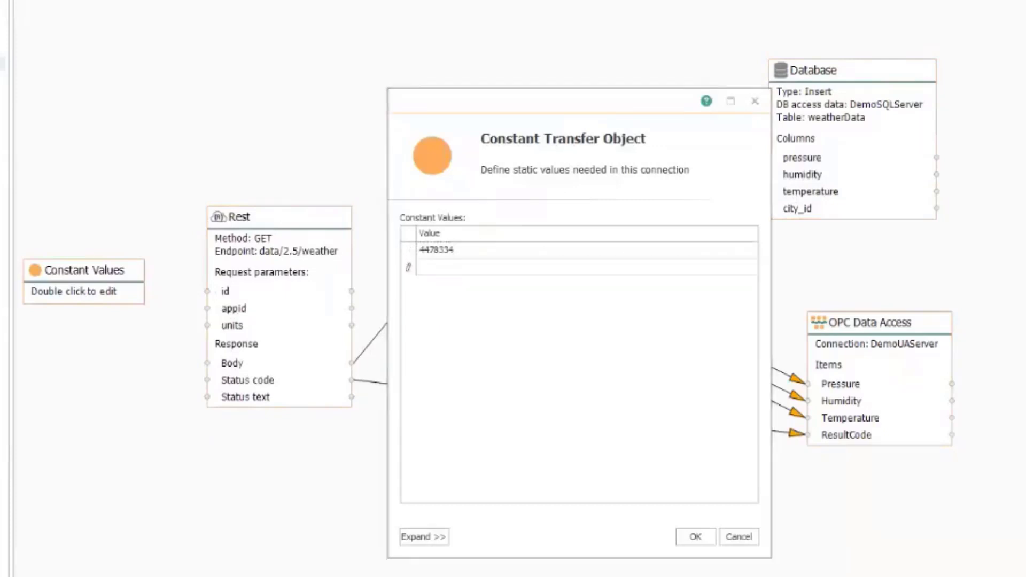
click(500, 267)
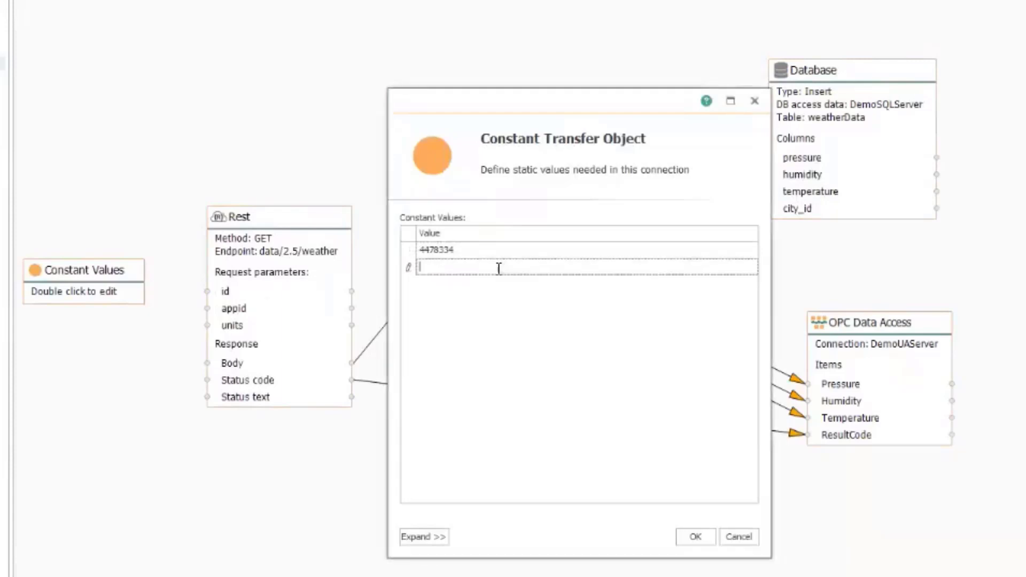
click(552, 308)
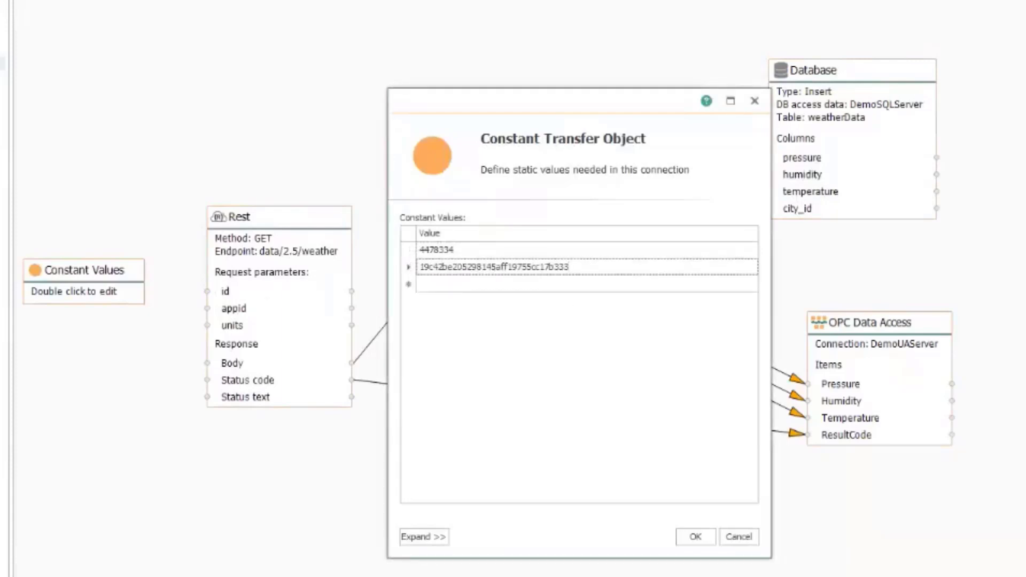
click(469, 290)
text(imperial)
click(701, 541)
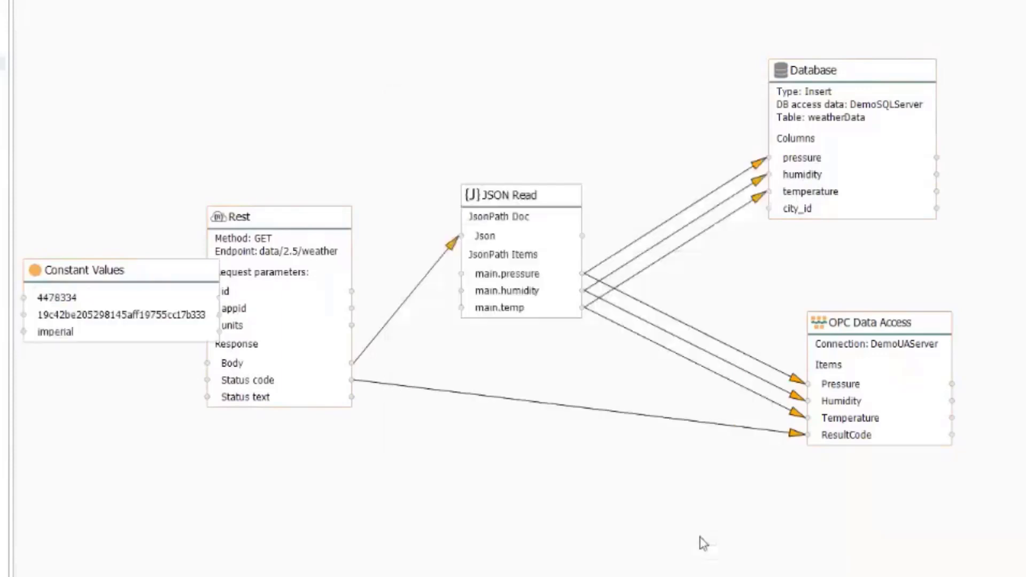
Link the three constants to the Rest block's id, appid and units parameters, rearranging the blocks.
drag(313, 229, 374, 224)
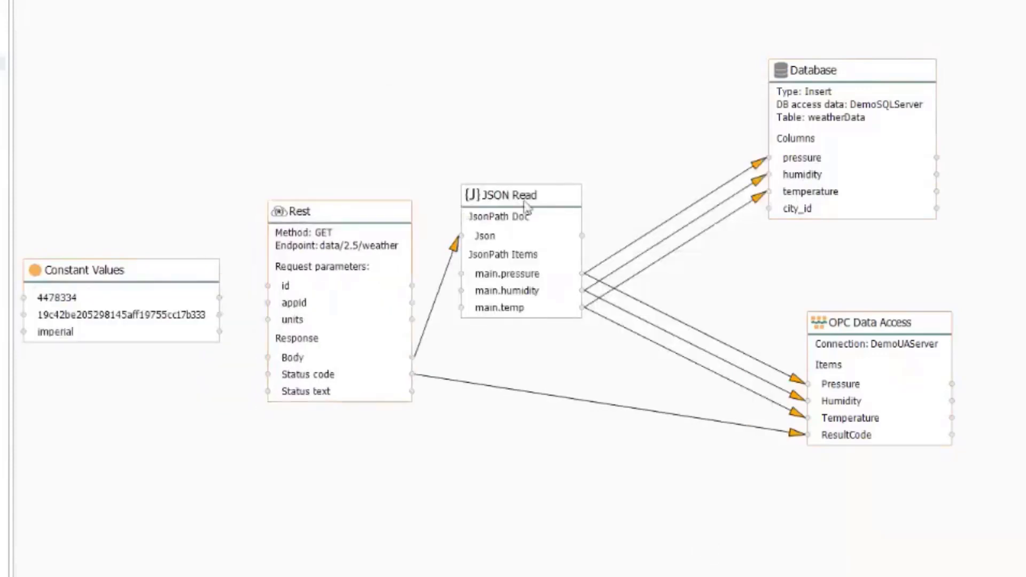
drag(525, 205, 614, 199)
drag(135, 307, 283, 287)
drag(138, 320, 278, 302)
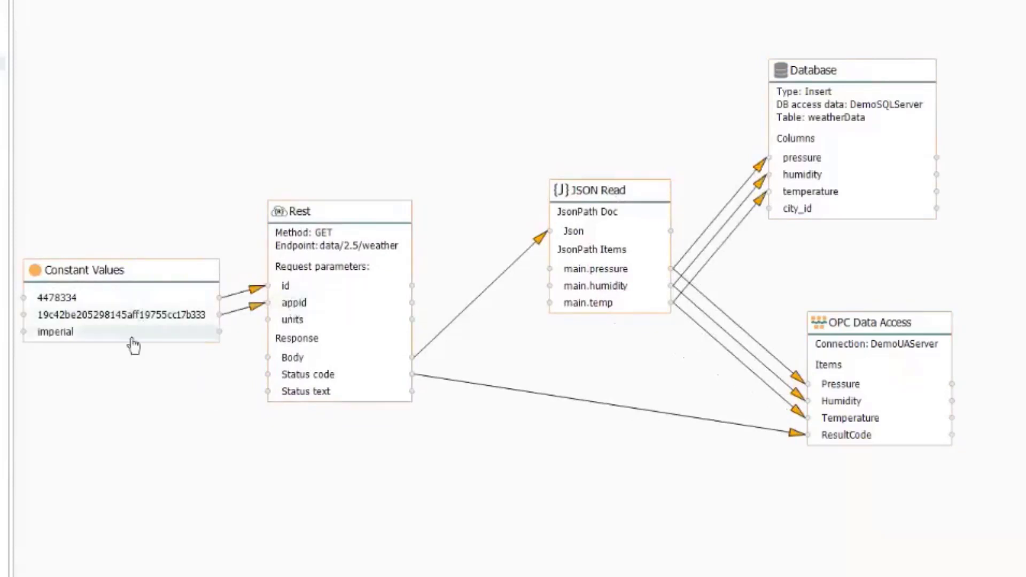
drag(134, 334, 295, 320)
drag(367, 217, 394, 229)
drag(876, 319, 999, 329)
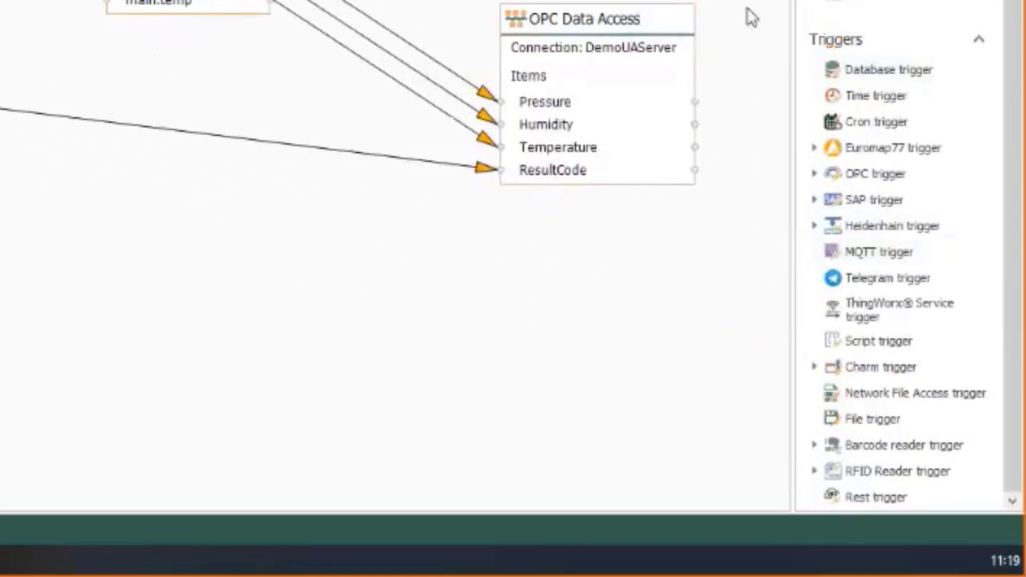
Place an OPC Data Change trigger block on the DemoRestClient canvas near the top left.
click(814, 174)
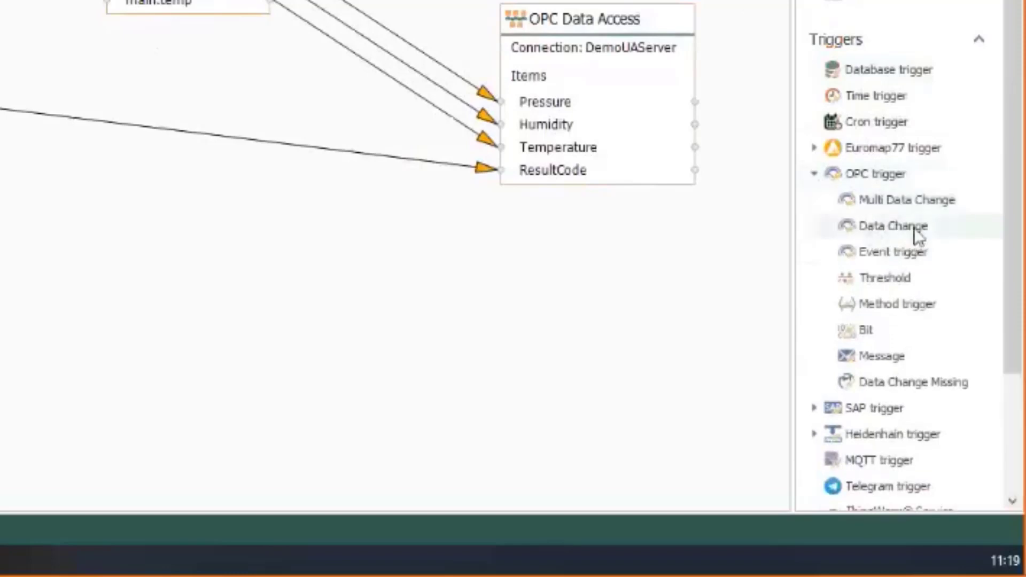
drag(908, 264, 223, 102)
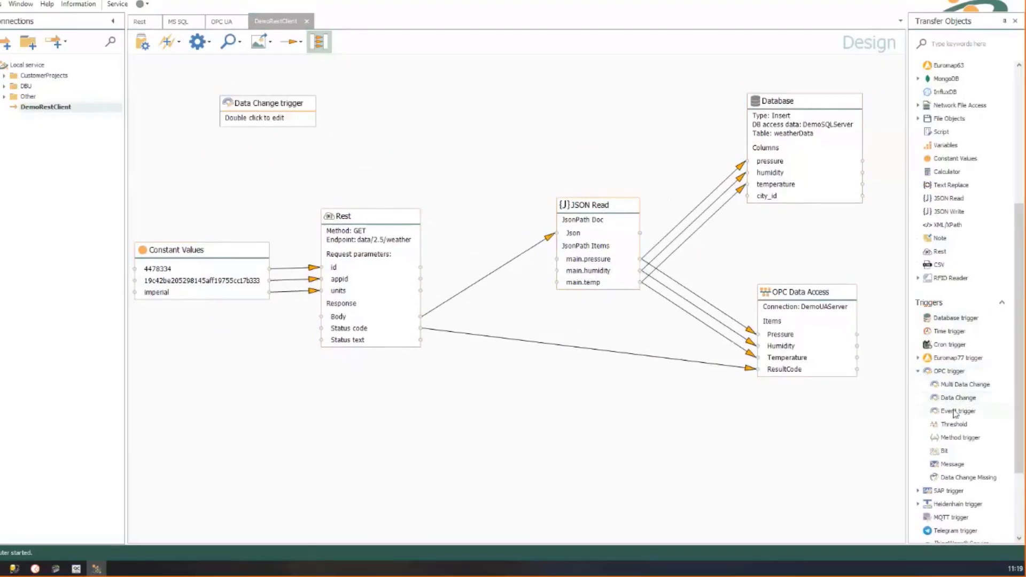
scroll(949, 427, down, 3)
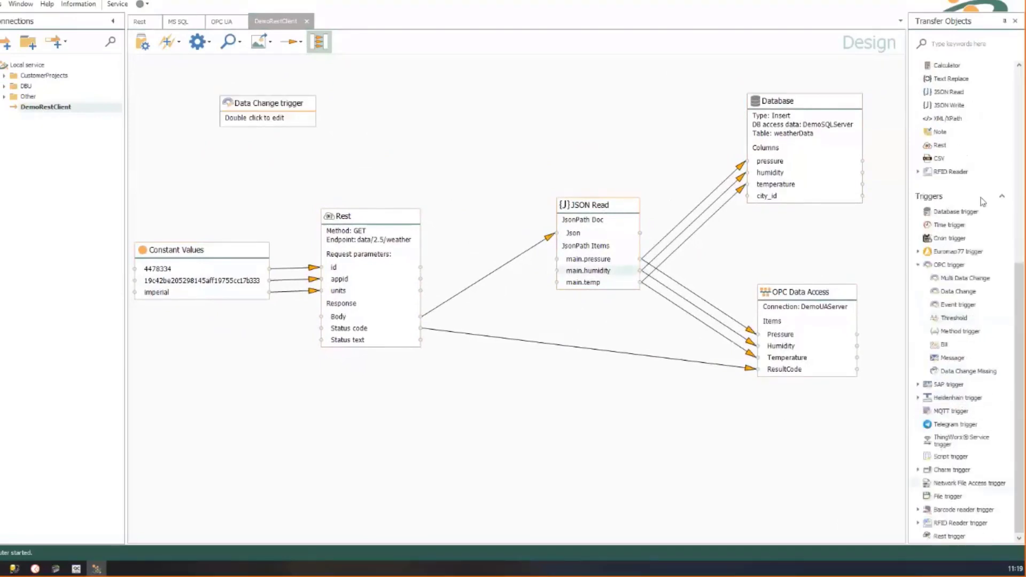
drag(258, 119, 228, 112)
Point the Data Change trigger at DemoUAServer's Channel1.Device1.Trigger tag.
double_click(251, 102)
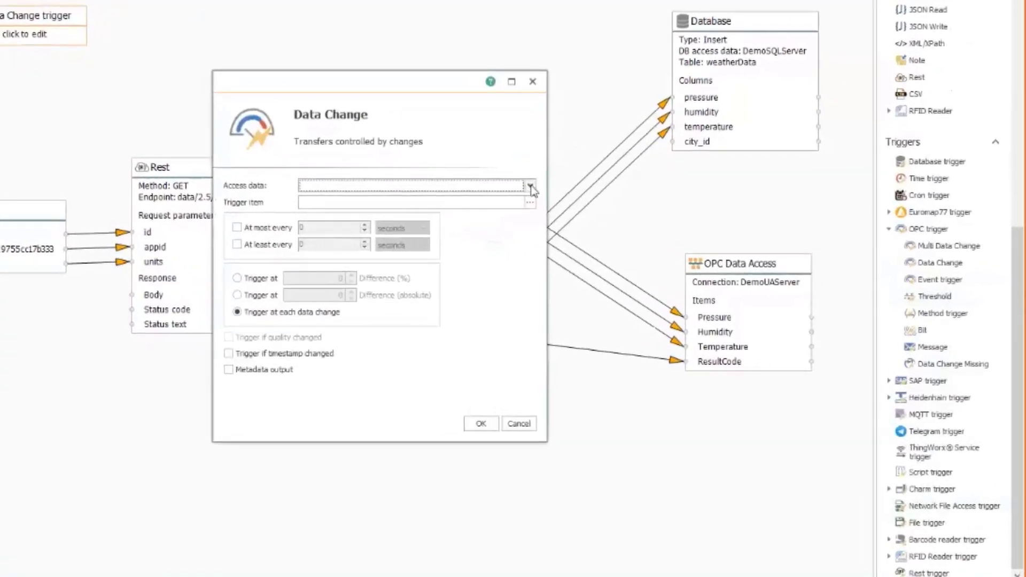
click(530, 186)
click(341, 224)
click(530, 203)
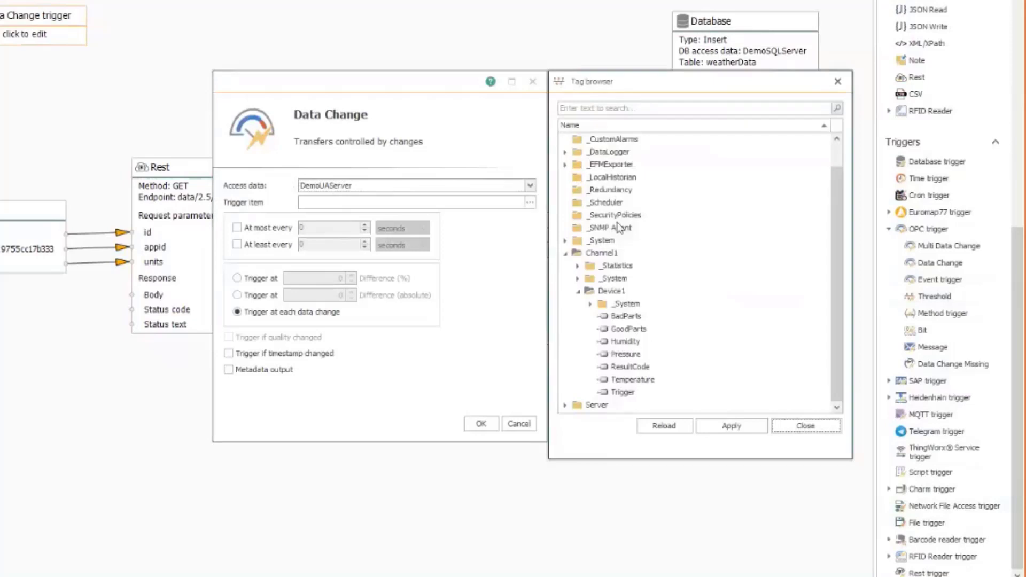
double_click(626, 394)
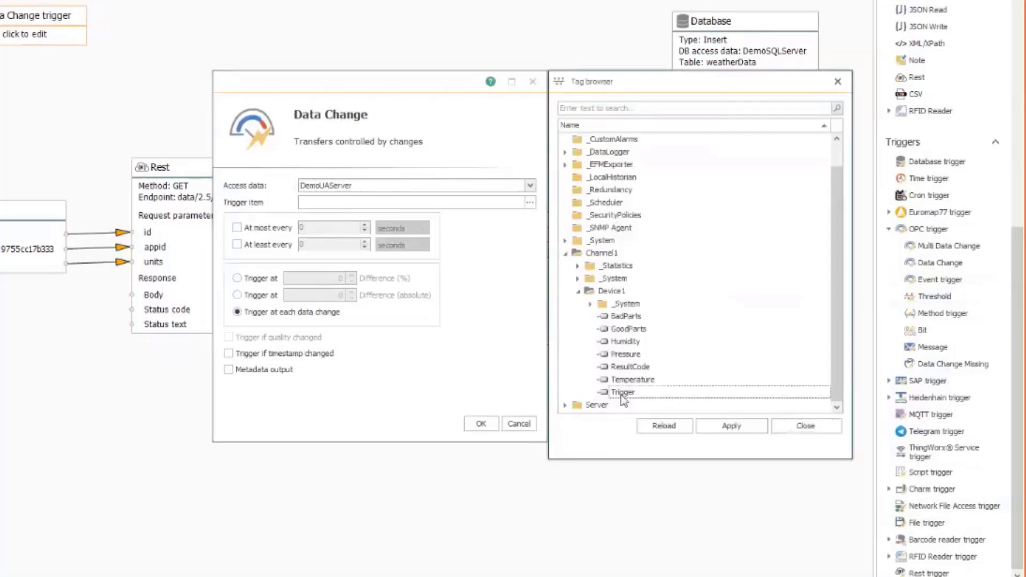
click(792, 426)
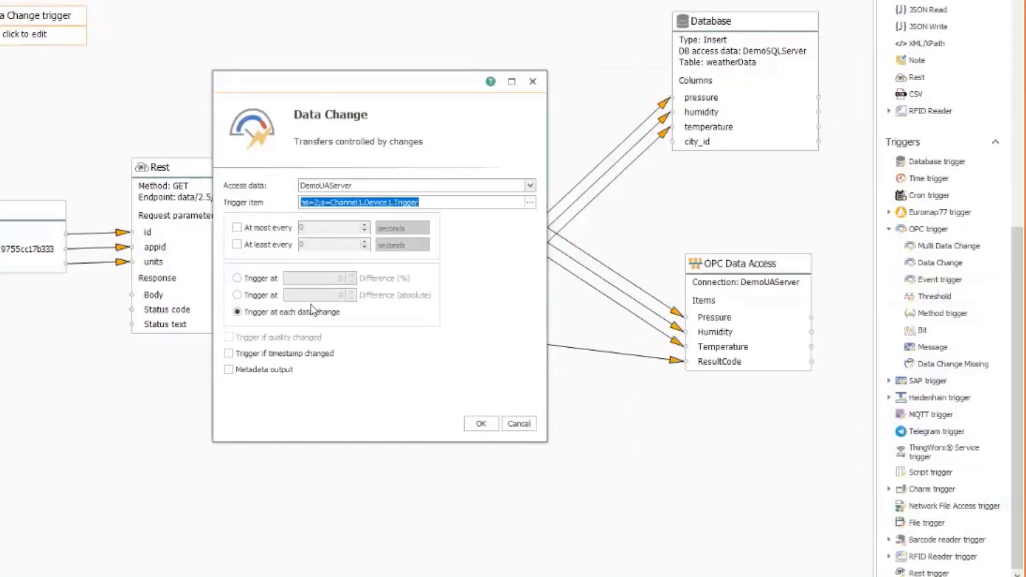
Limit the trigger to fire at most every 30 seconds, confirm, and shift the Rest block slightly.
click(264, 231)
click(302, 228)
text(30)
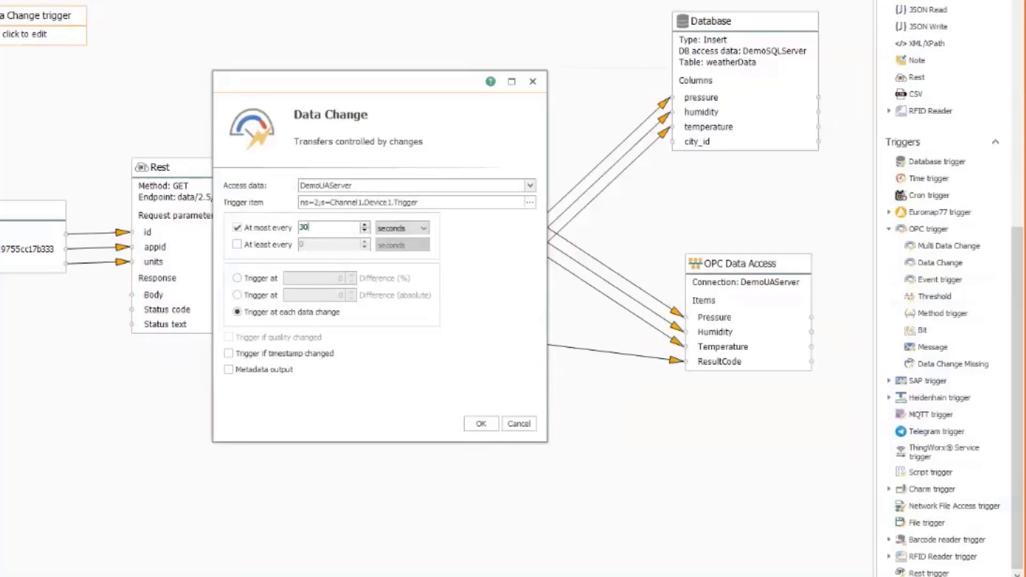
click(480, 425)
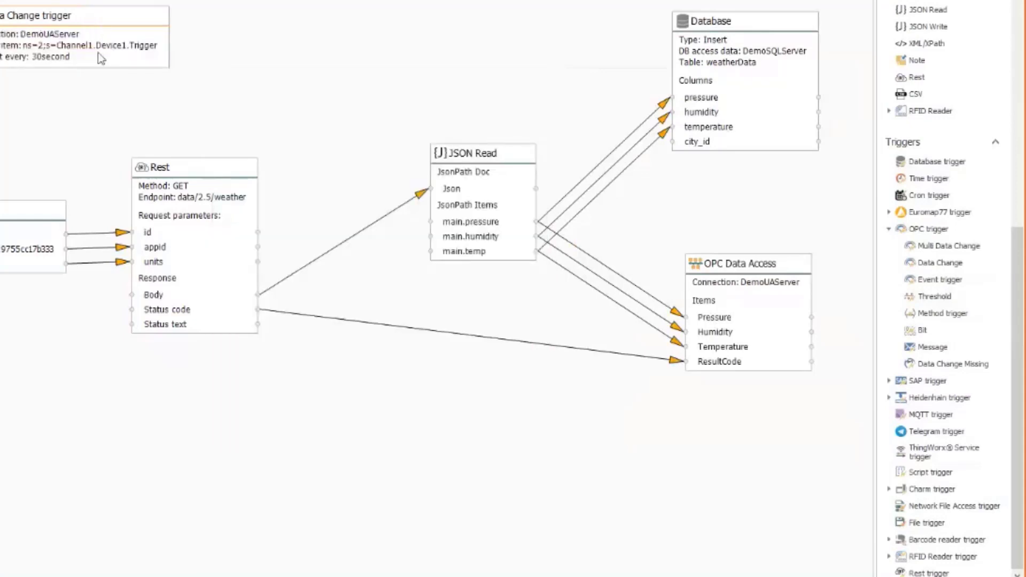
drag(236, 190, 267, 191)
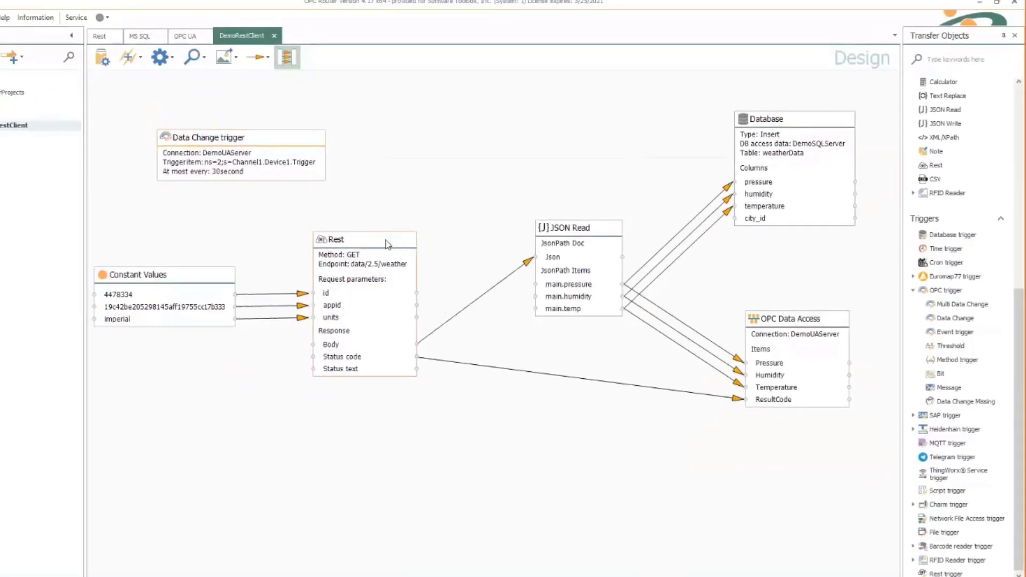
drag(387, 253, 387, 255)
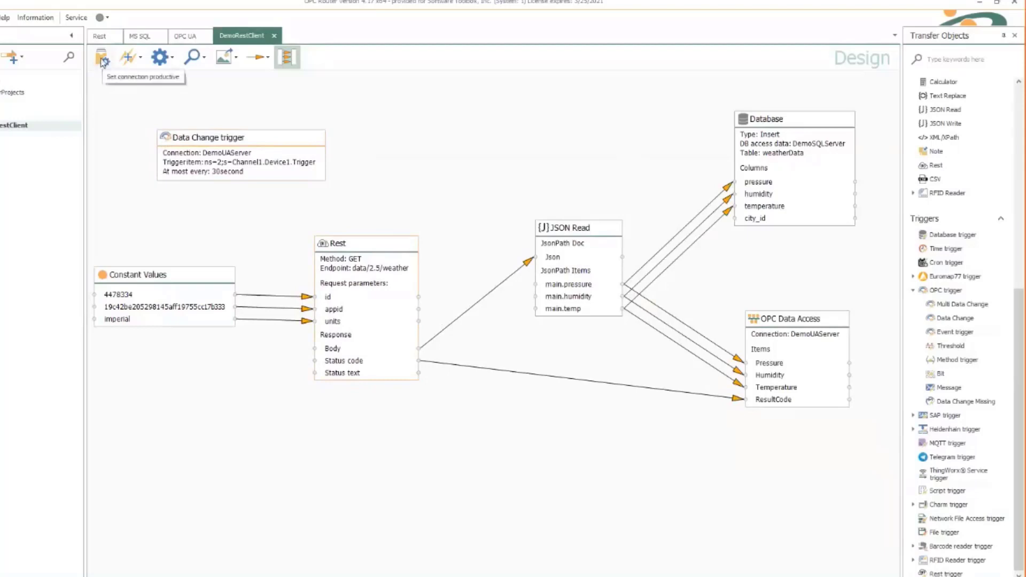
Set the DemoRestClient connection productive, confirming the publish and service restart.
click(103, 60)
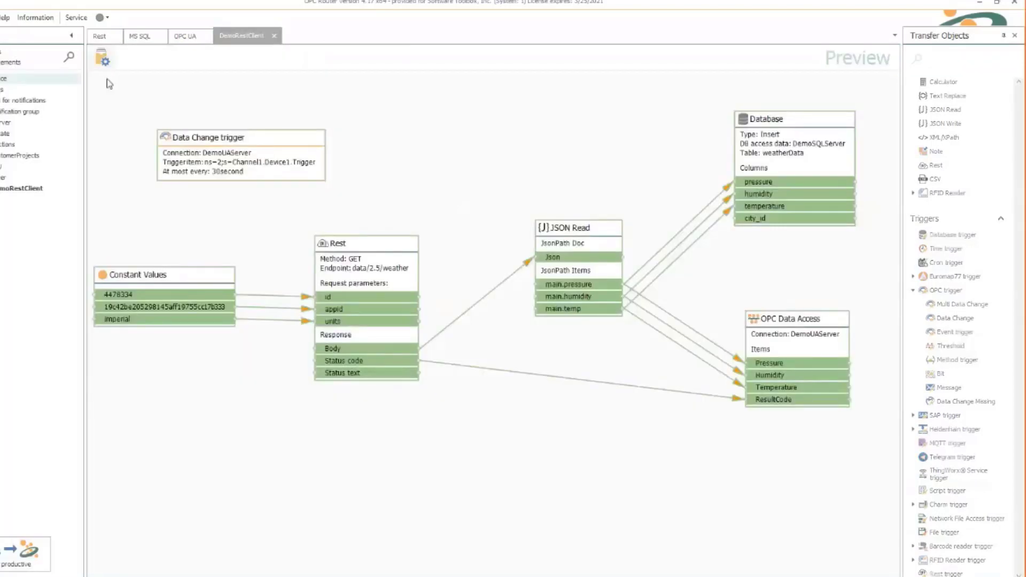
click(102, 60)
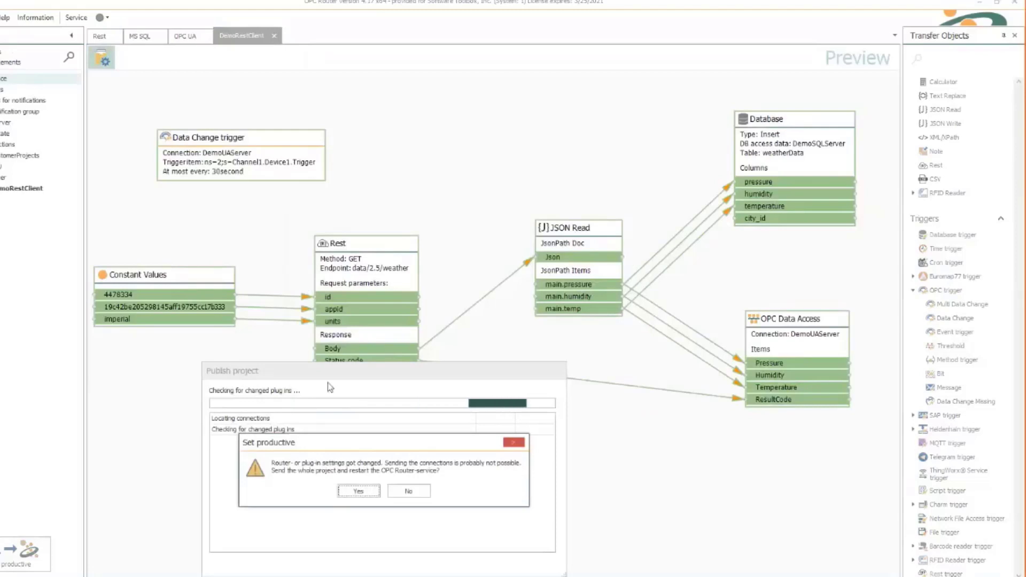
click(358, 492)
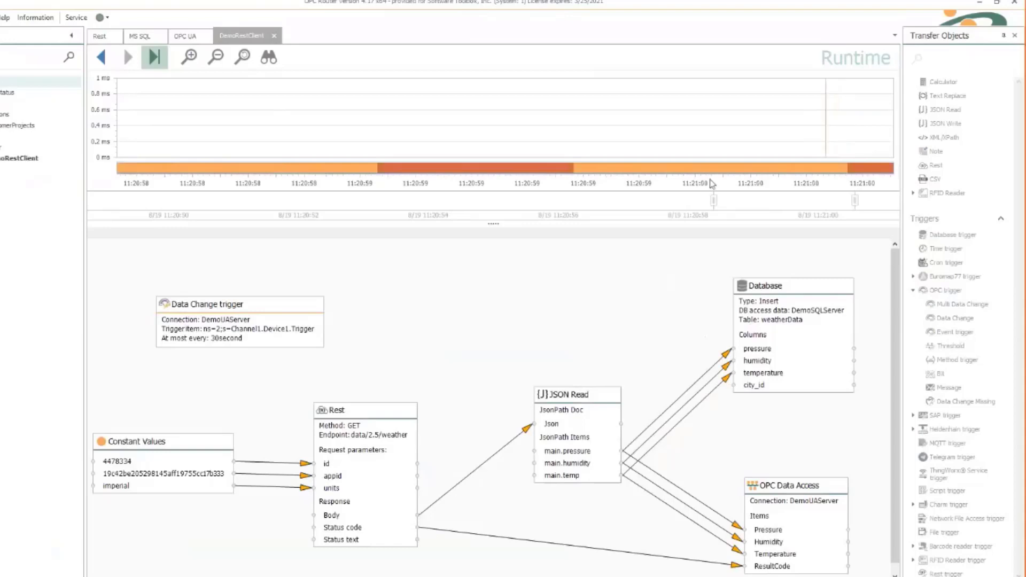
mouse_move(762, 122)
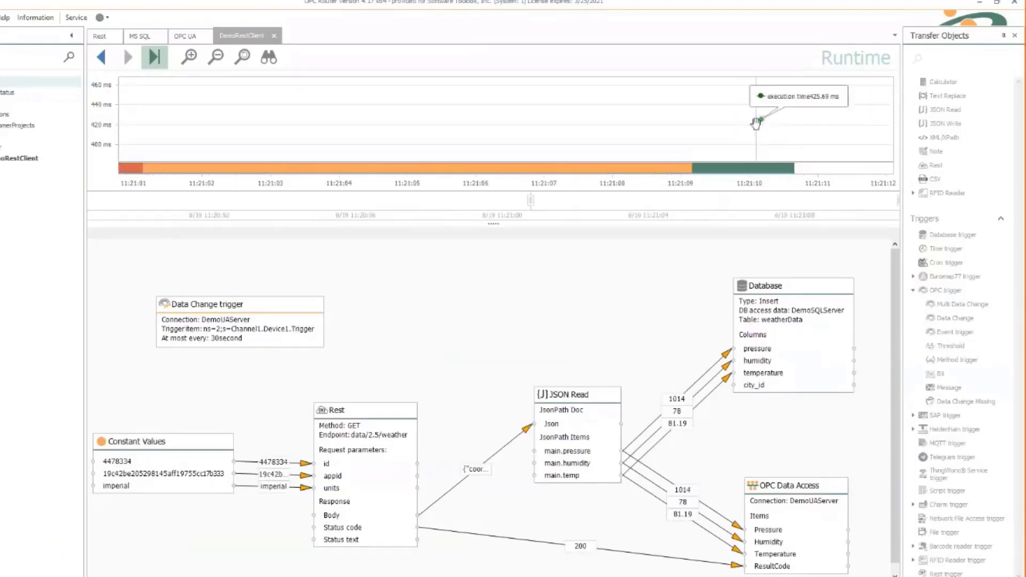
click(759, 121)
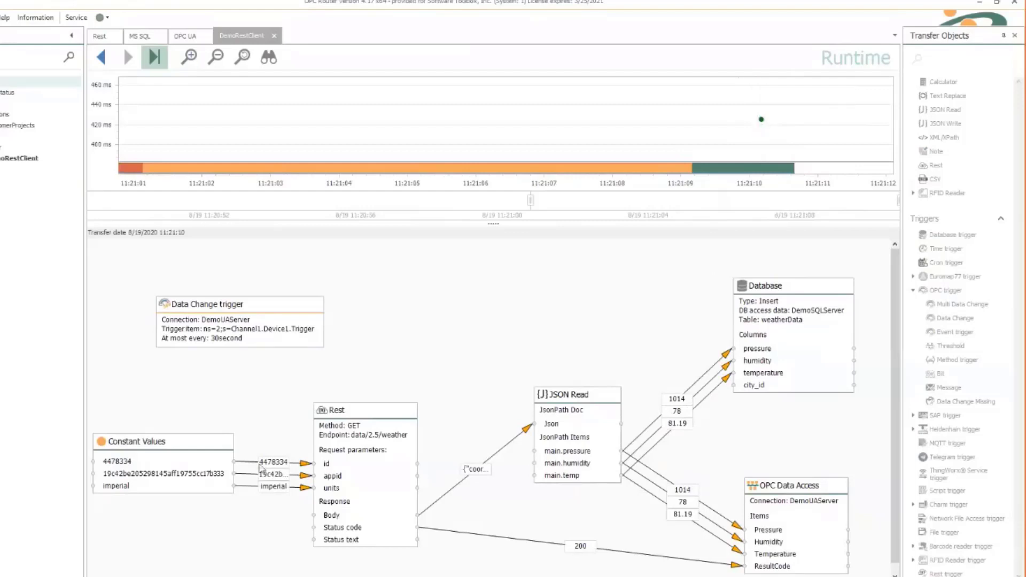
mouse_move(680, 410)
mouse_move(685, 506)
mouse_move(472, 477)
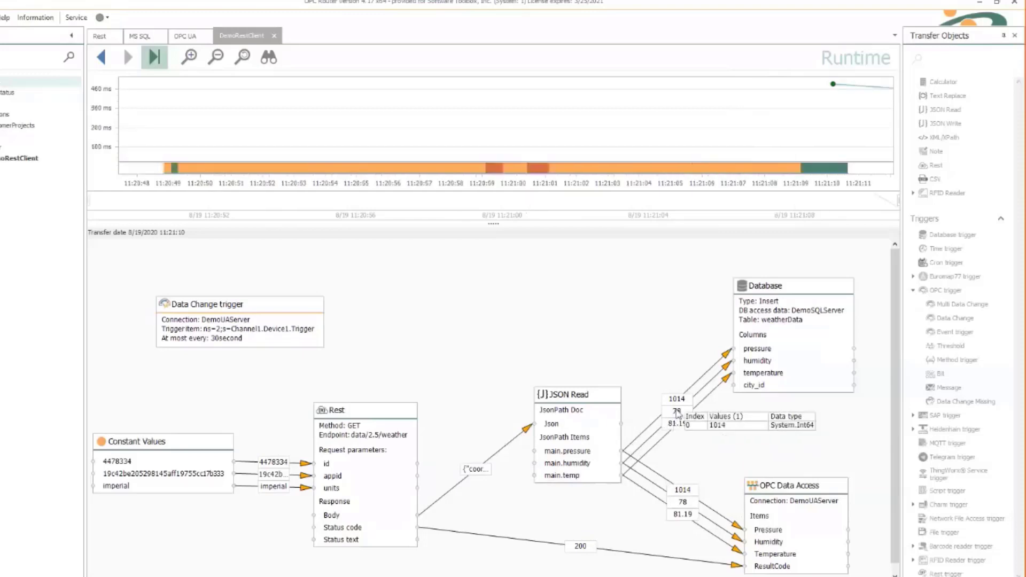
mouse_move(834, 117)
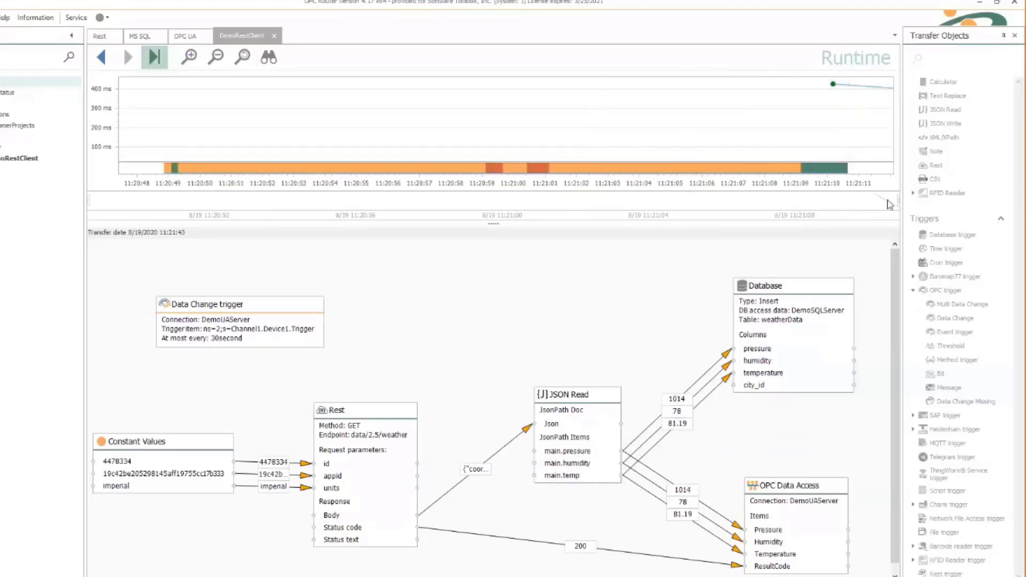
click(832, 84)
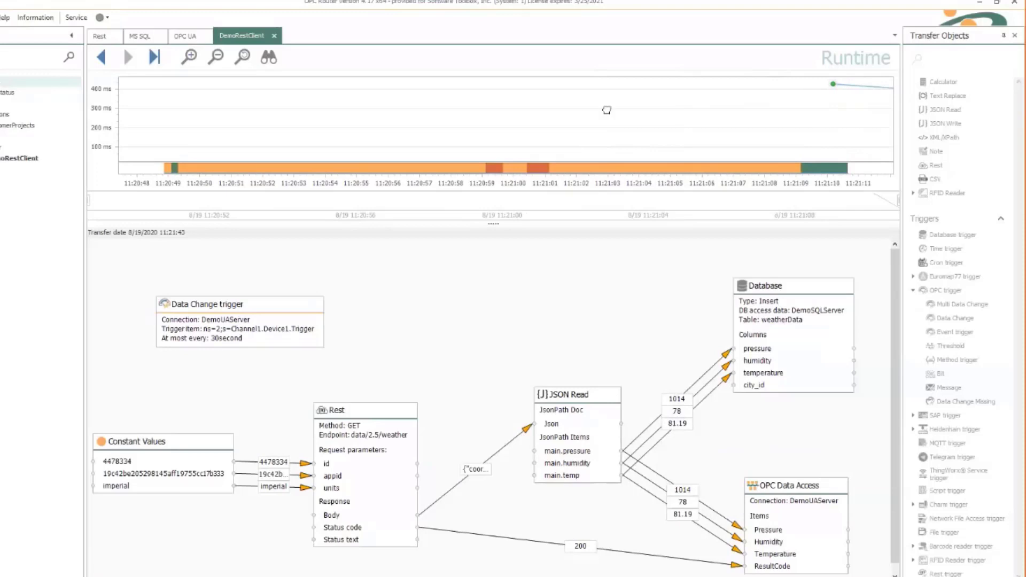
click(152, 58)
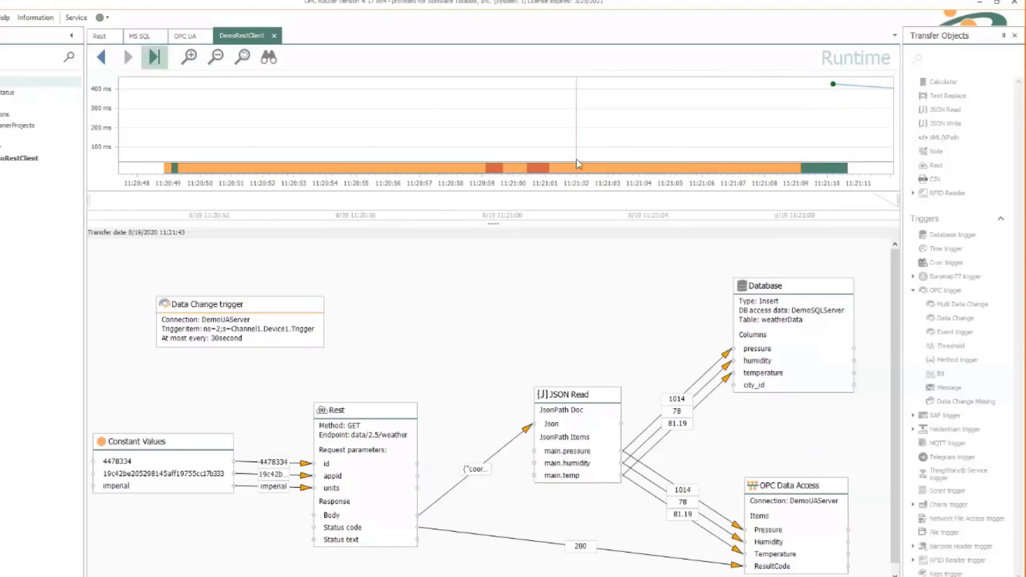
mouse_move(805, 335)
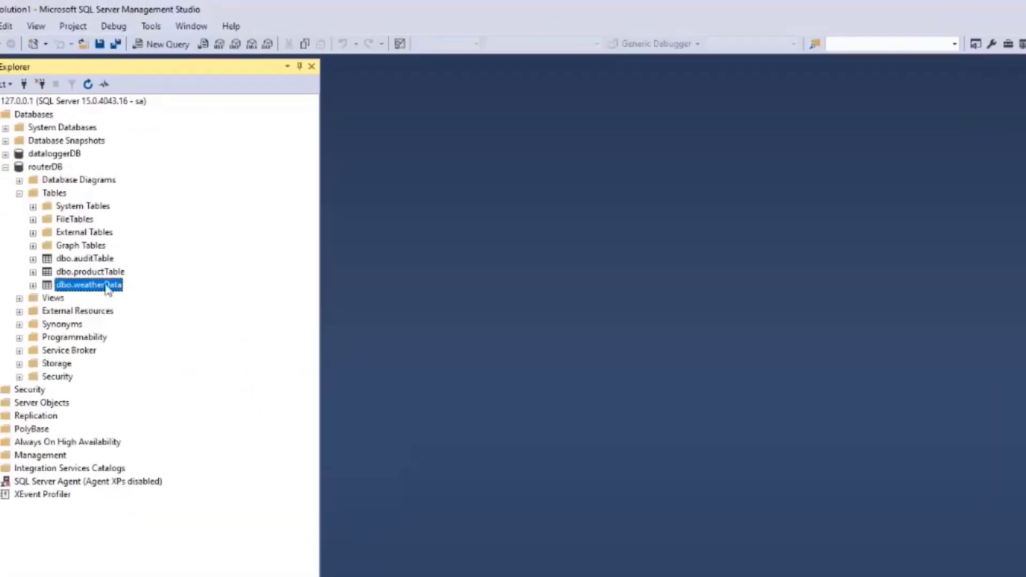
Run Select Top 1000 Rows on the dbo.weatherData table in routerDB.
right_click(150, 334)
click(237, 387)
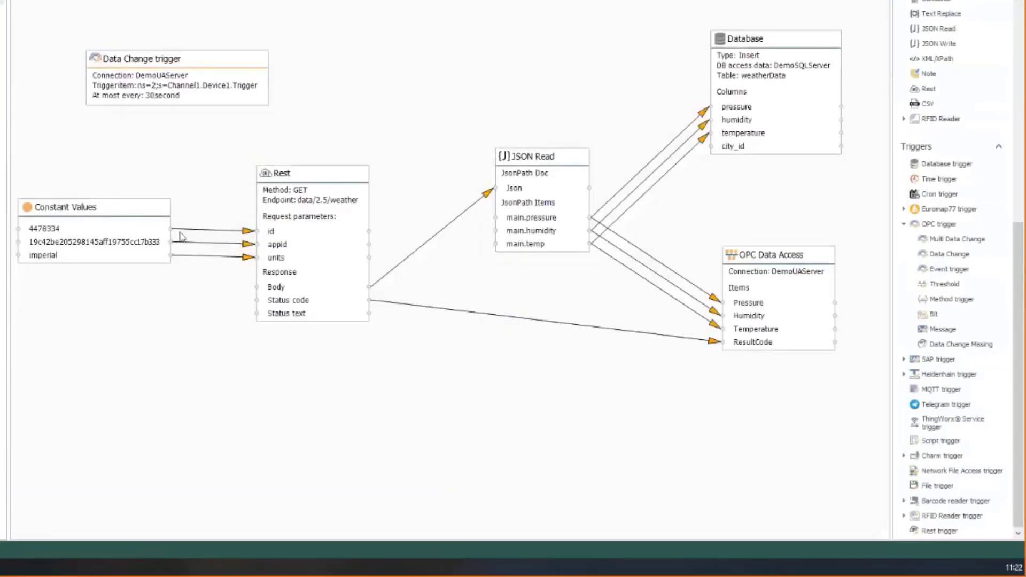
Link the 4478334 constant to the Database city_id column, republish, and open the Runtime view.
drag(142, 208, 730, 147)
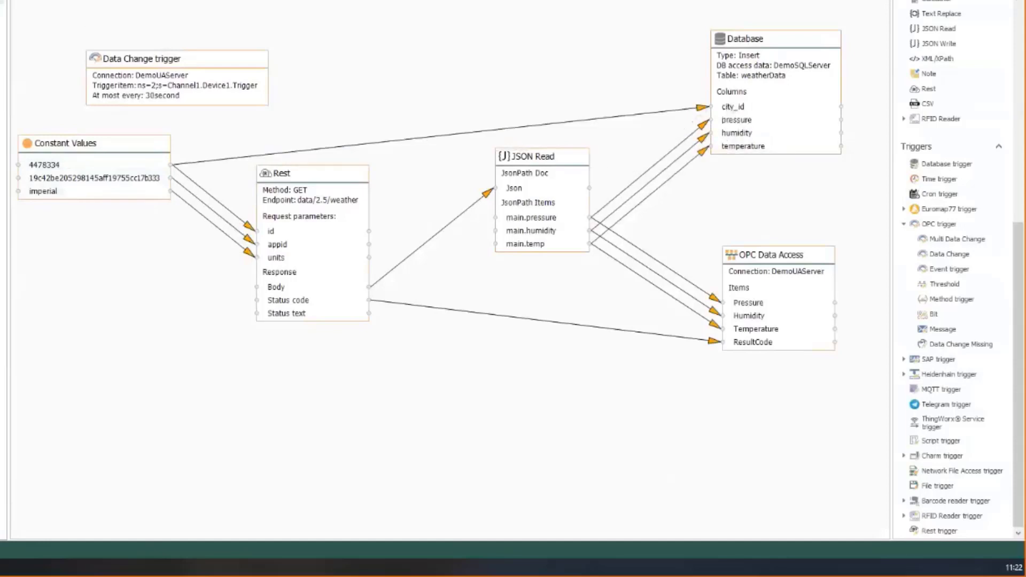
click(79, 1)
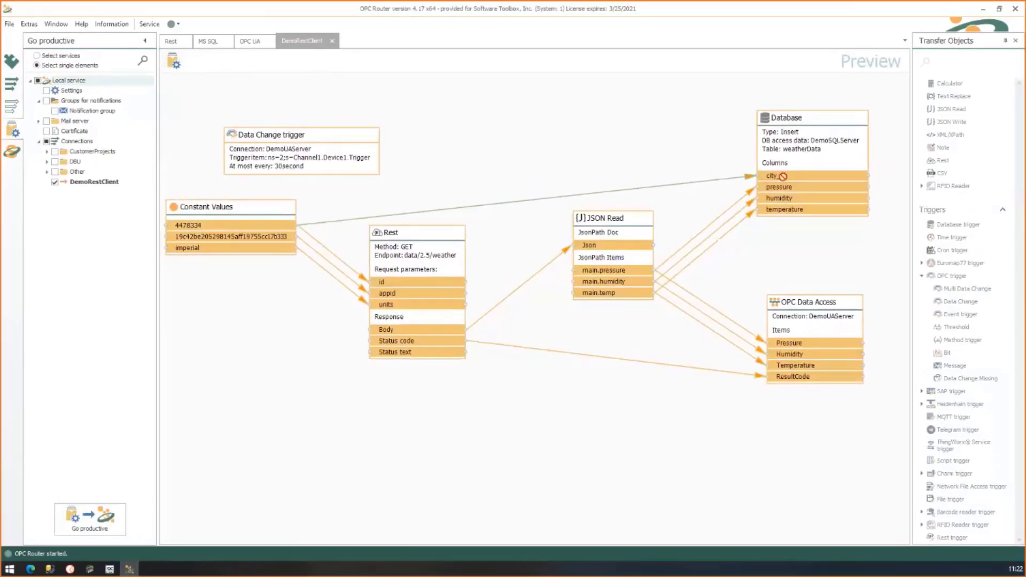
click(174, 61)
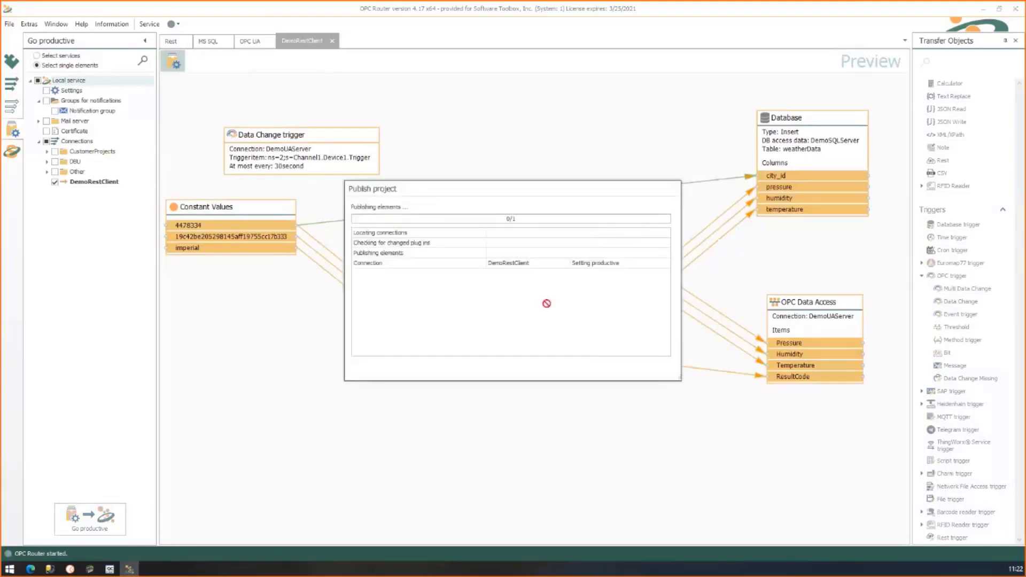
click(11, 153)
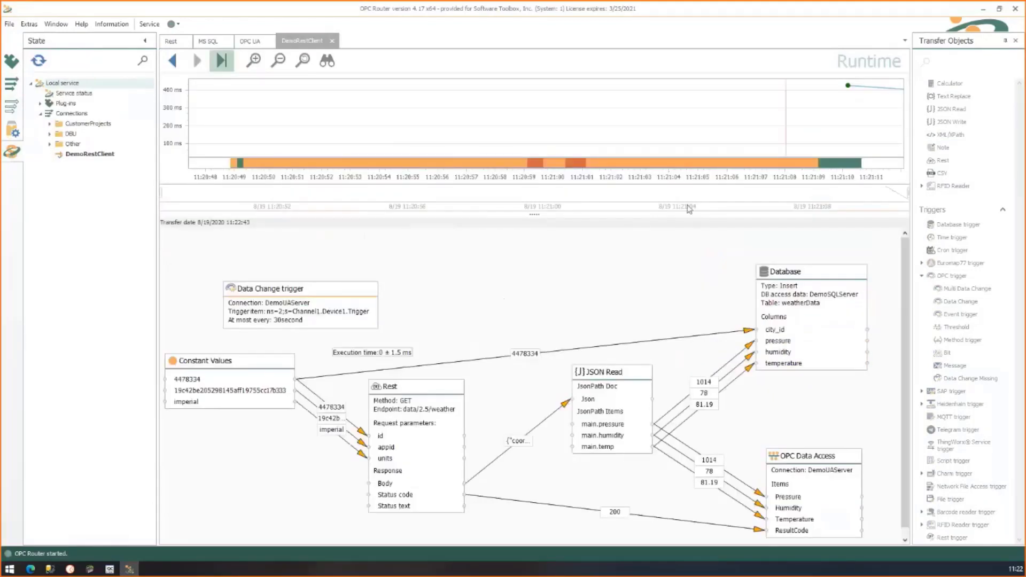
mouse_move(524, 360)
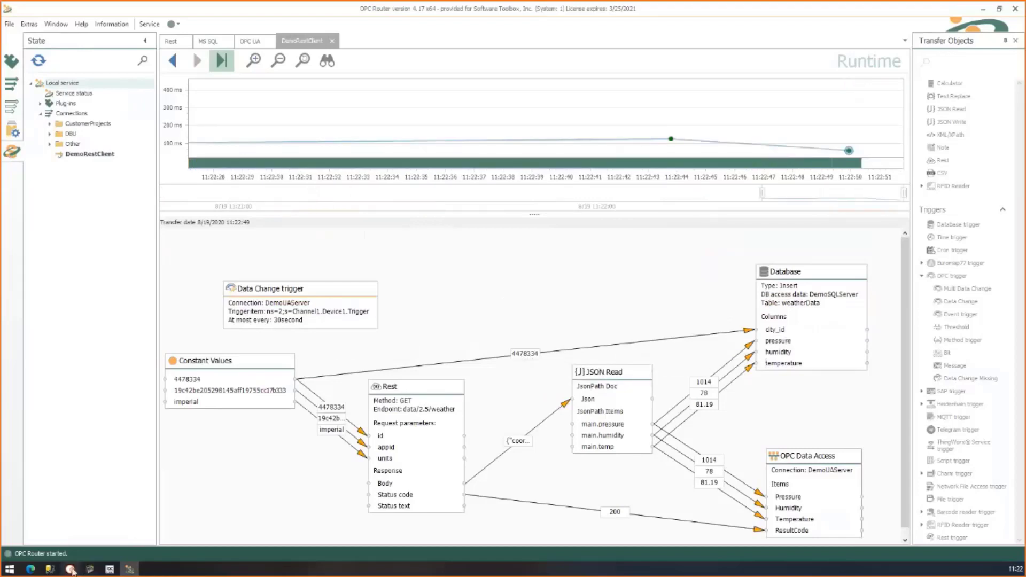
Rerun the weatherData query repeatedly until rows with city_id 4478334 appear, then return to OPC Router.
click(50, 570)
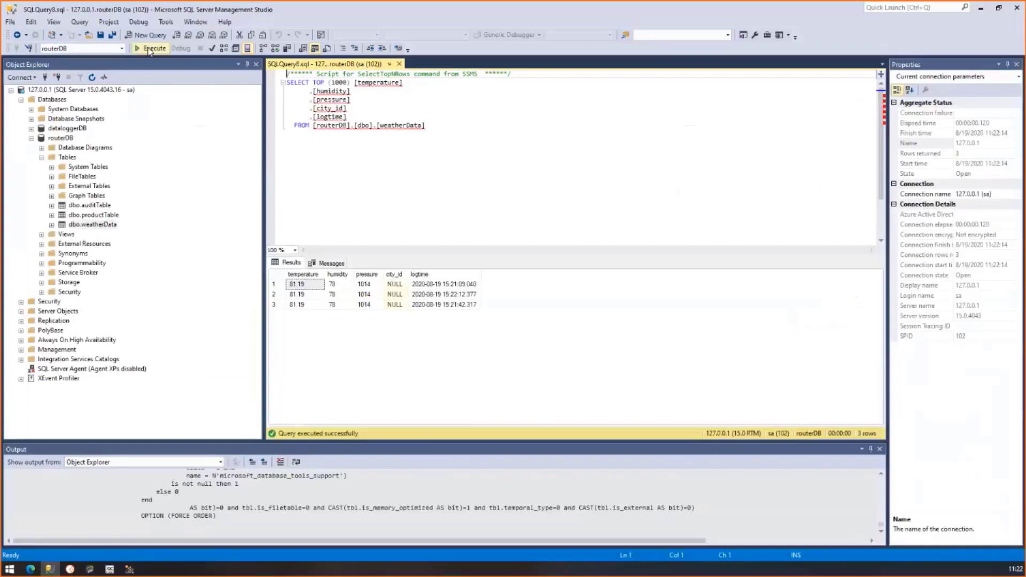
click(151, 48)
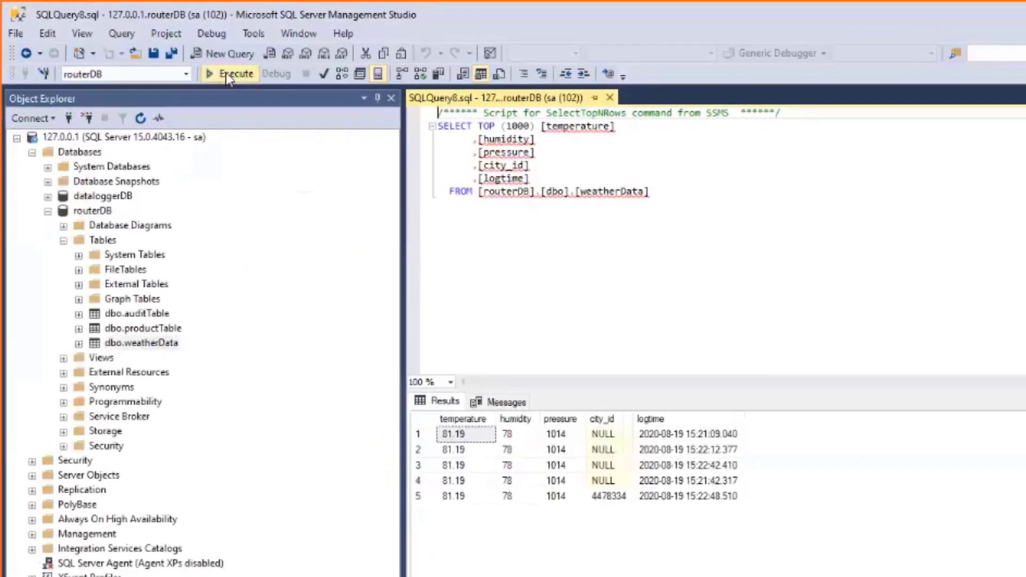
click(226, 76)
click(228, 78)
click(227, 74)
click(228, 75)
click(225, 76)
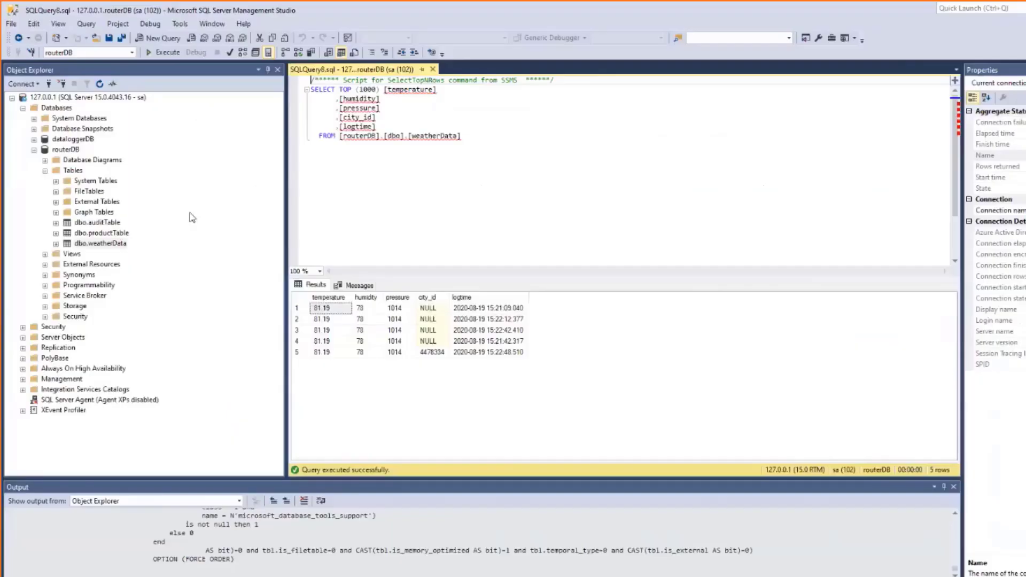
click(153, 53)
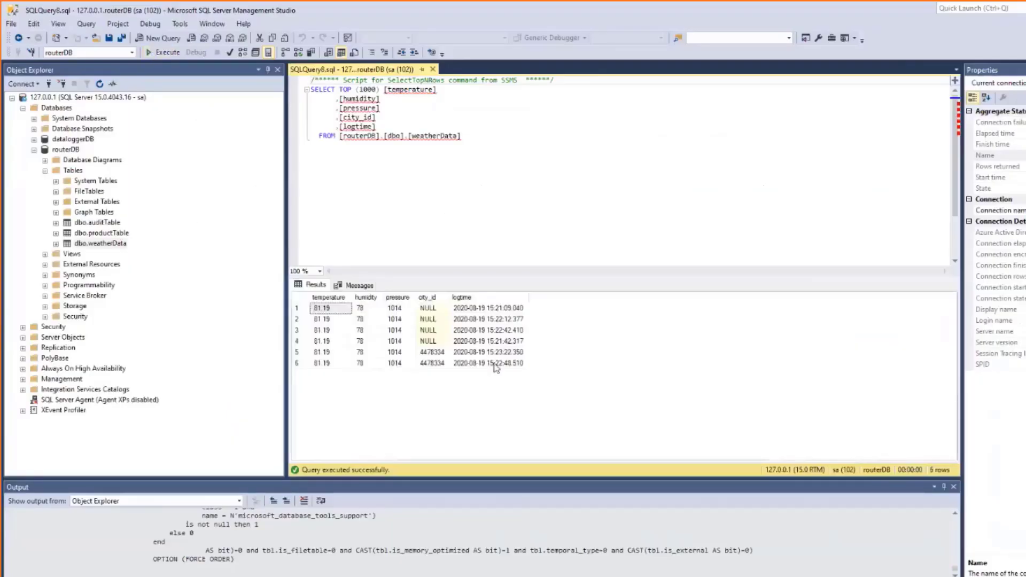
click(162, 53)
click(162, 53)
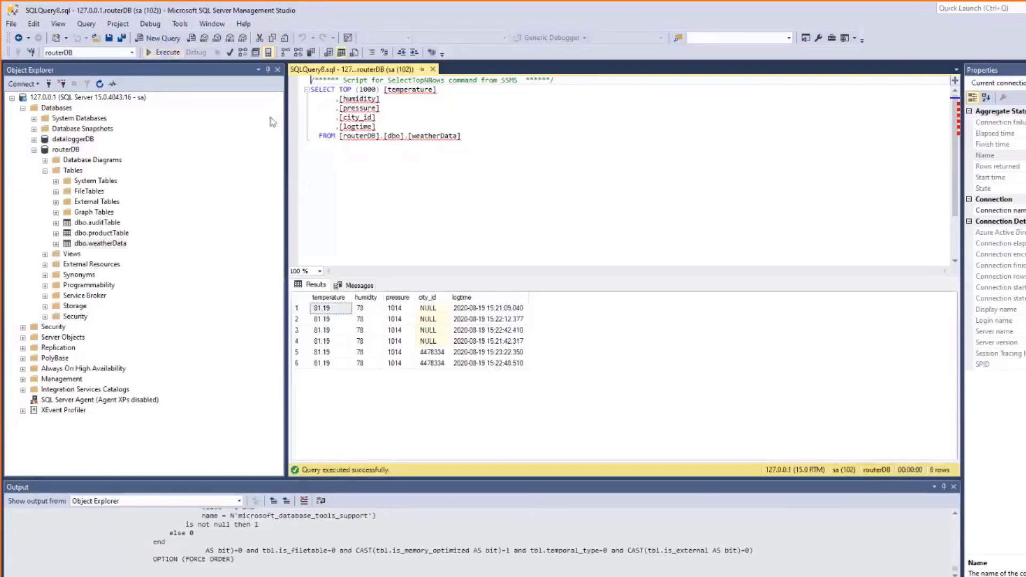
click(162, 52)
click(161, 53)
click(159, 54)
click(158, 53)
click(159, 54)
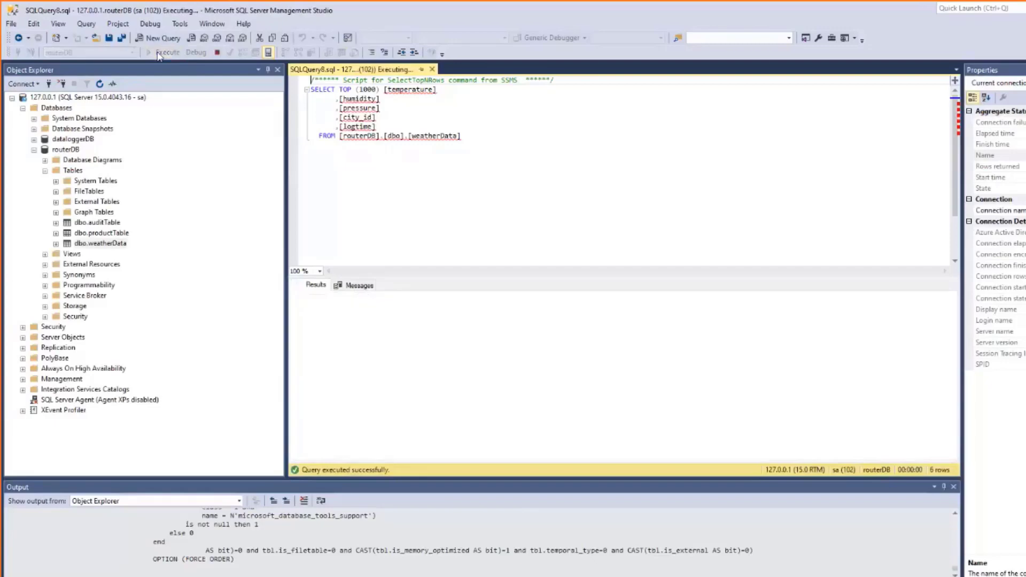
key(alt+Tab)
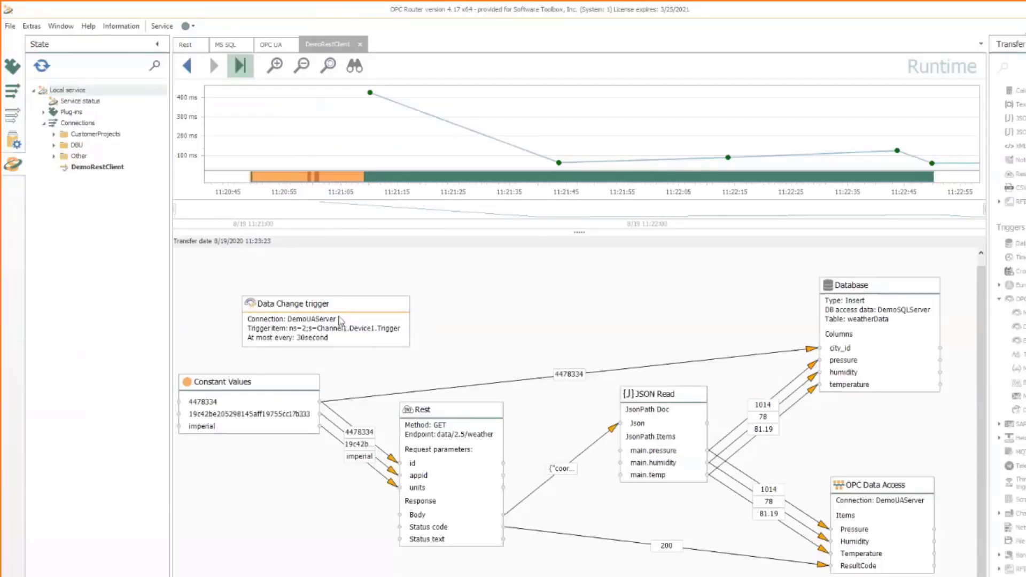
Select the Trigger tag in TOP Server to fire a transfer, then rerun the weatherData query to show the 81.36/74 row.
key(alt+Tab)
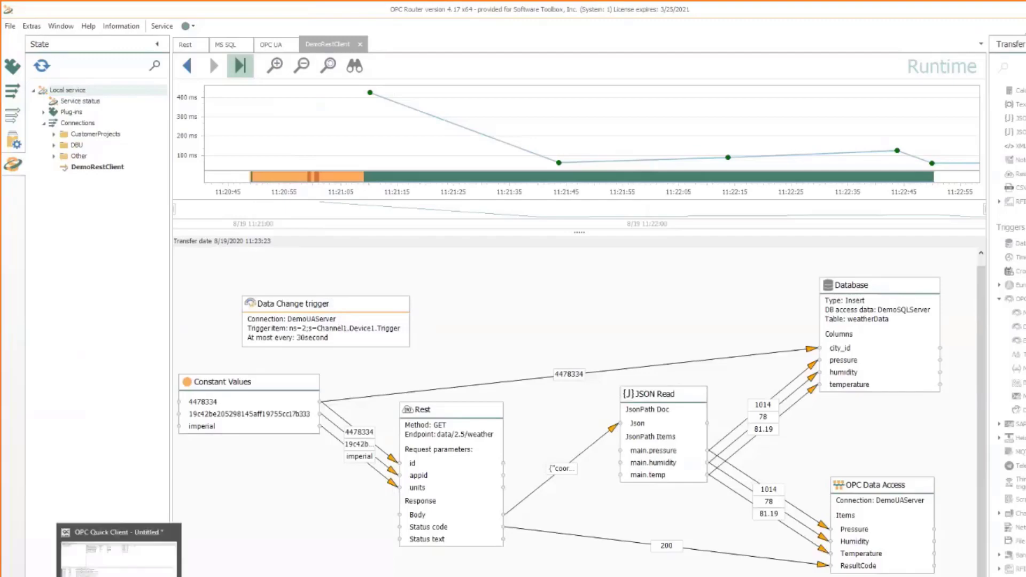
click(414, 131)
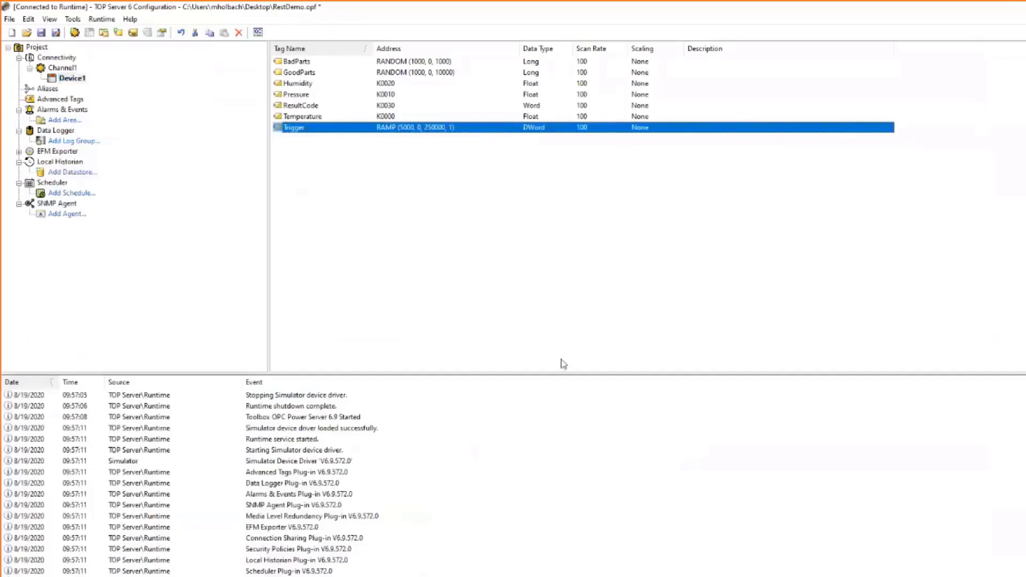
key(alt+Tab)
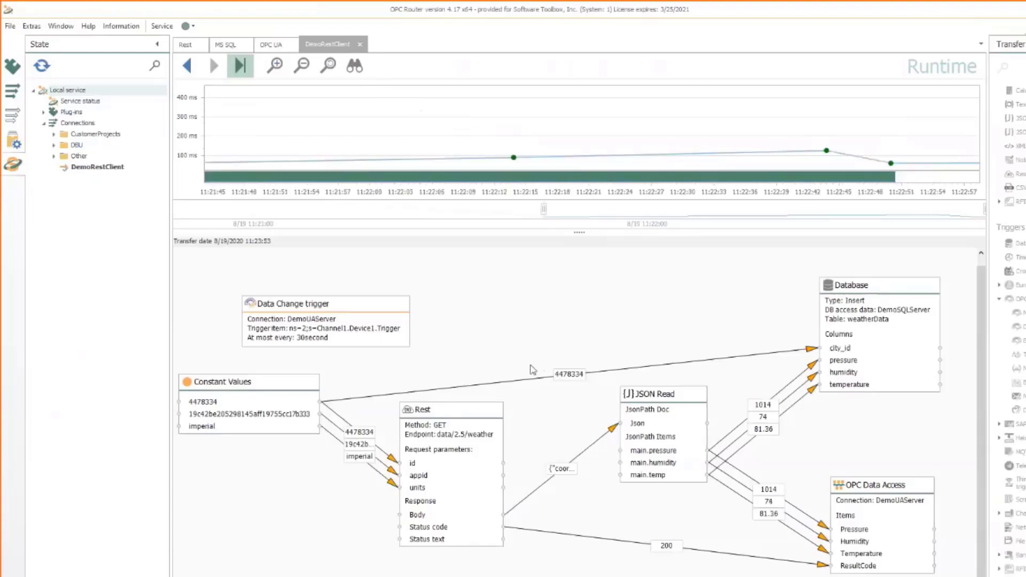
mouse_move(312, 346)
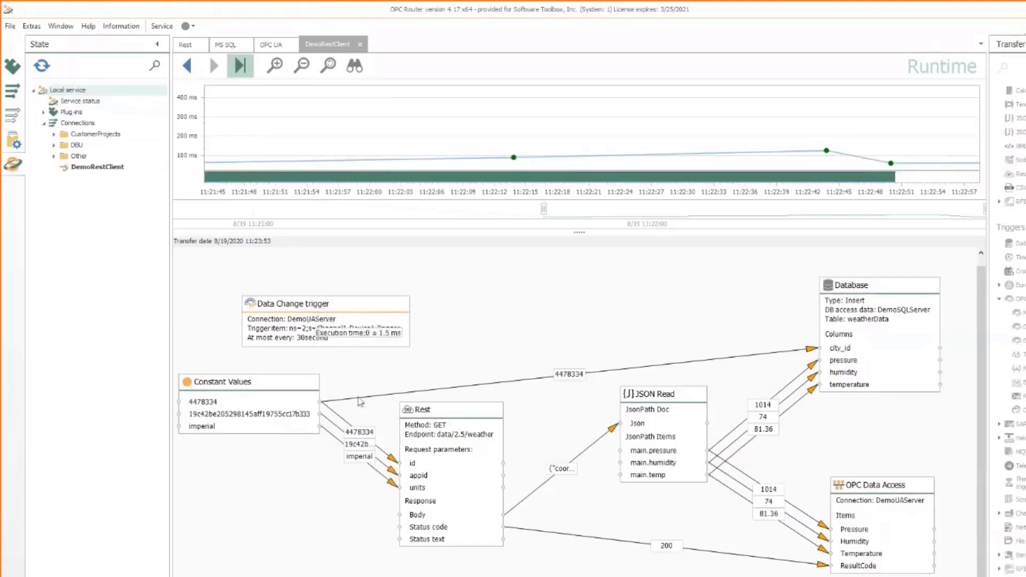
key(alt+Tab)
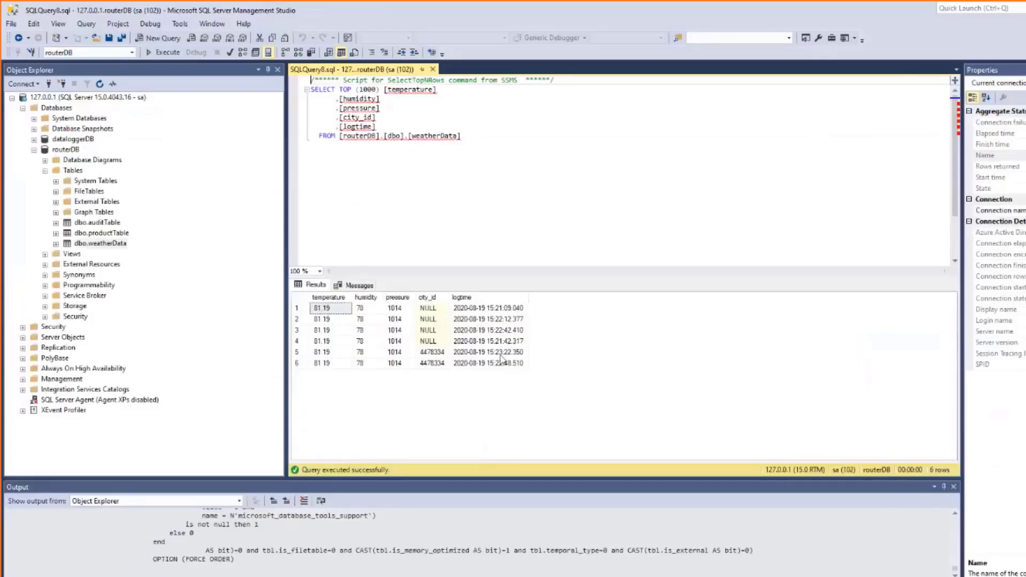
click(166, 53)
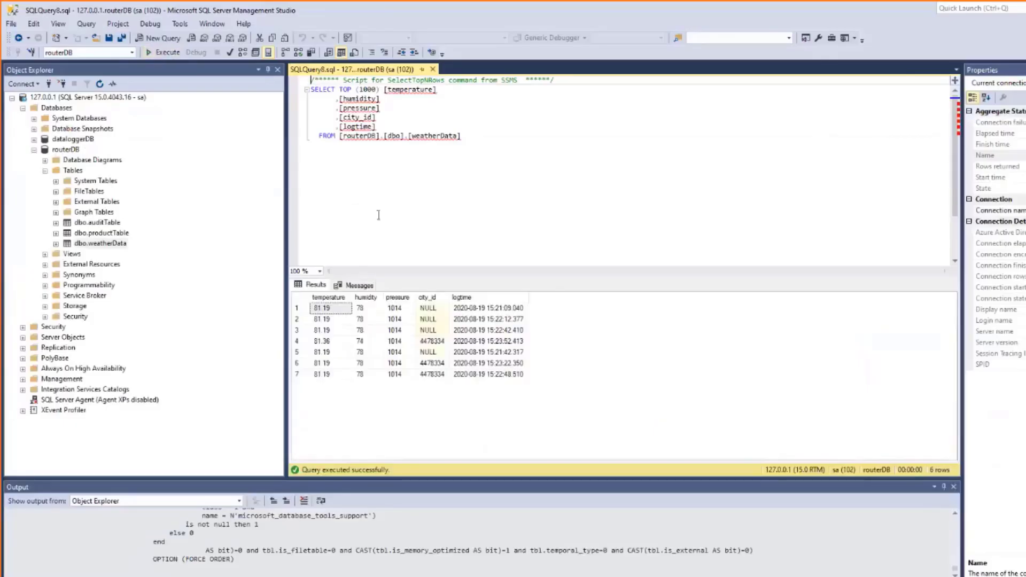